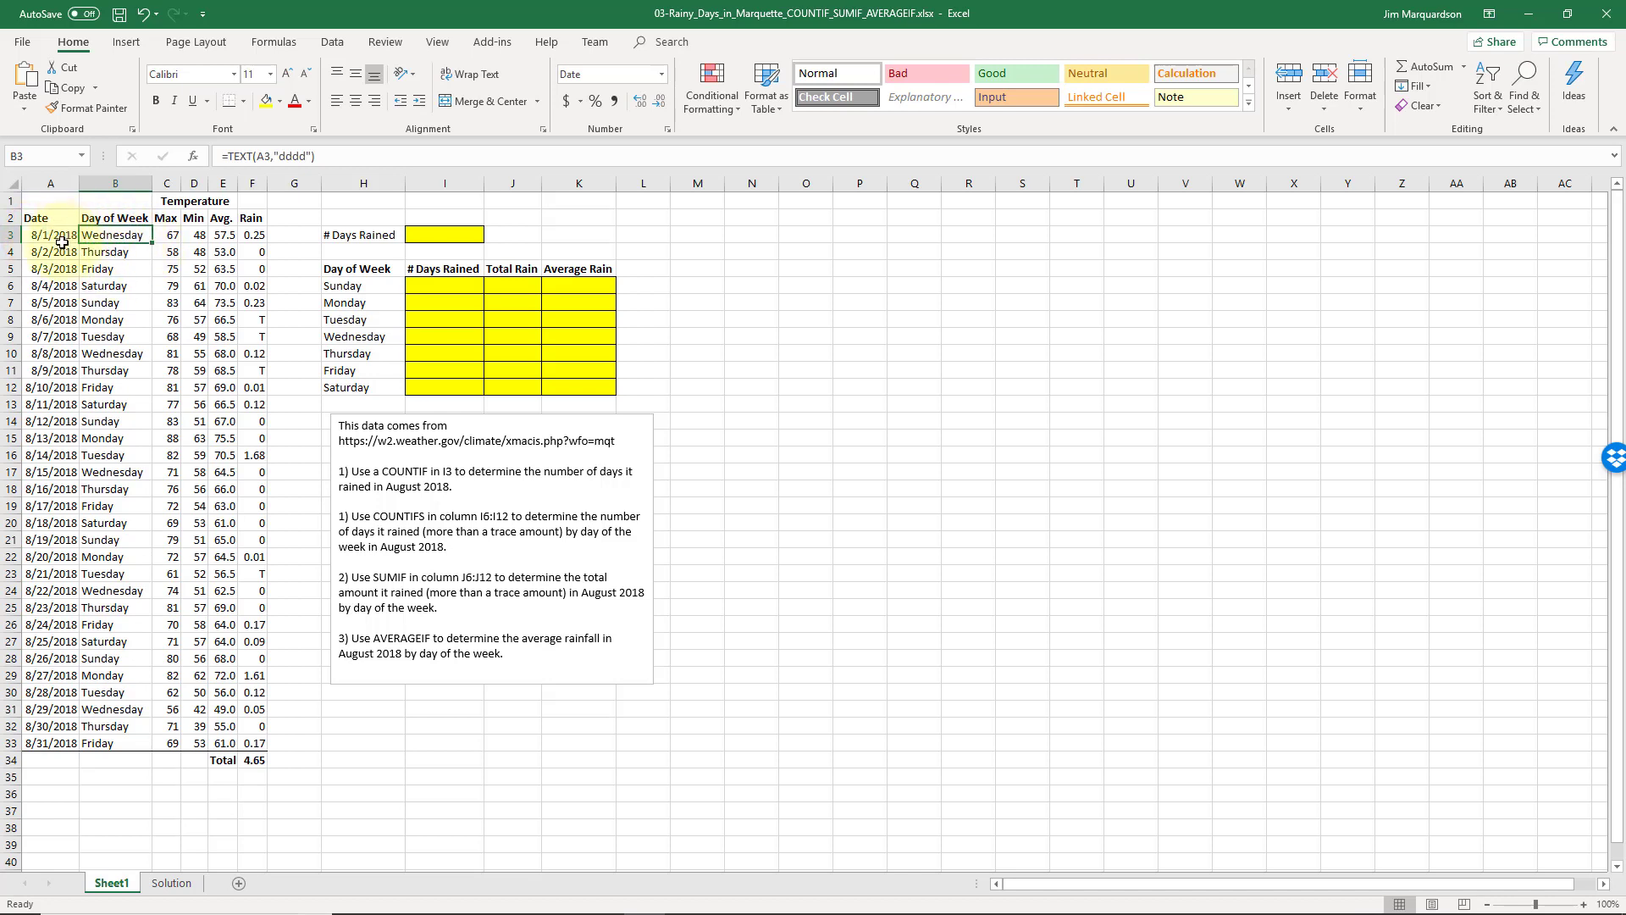
# - Enter =COUNTIF(F3:F33,">0") in I3 to count August's rainy days, giving 14
pyautogui.click(165, 237)
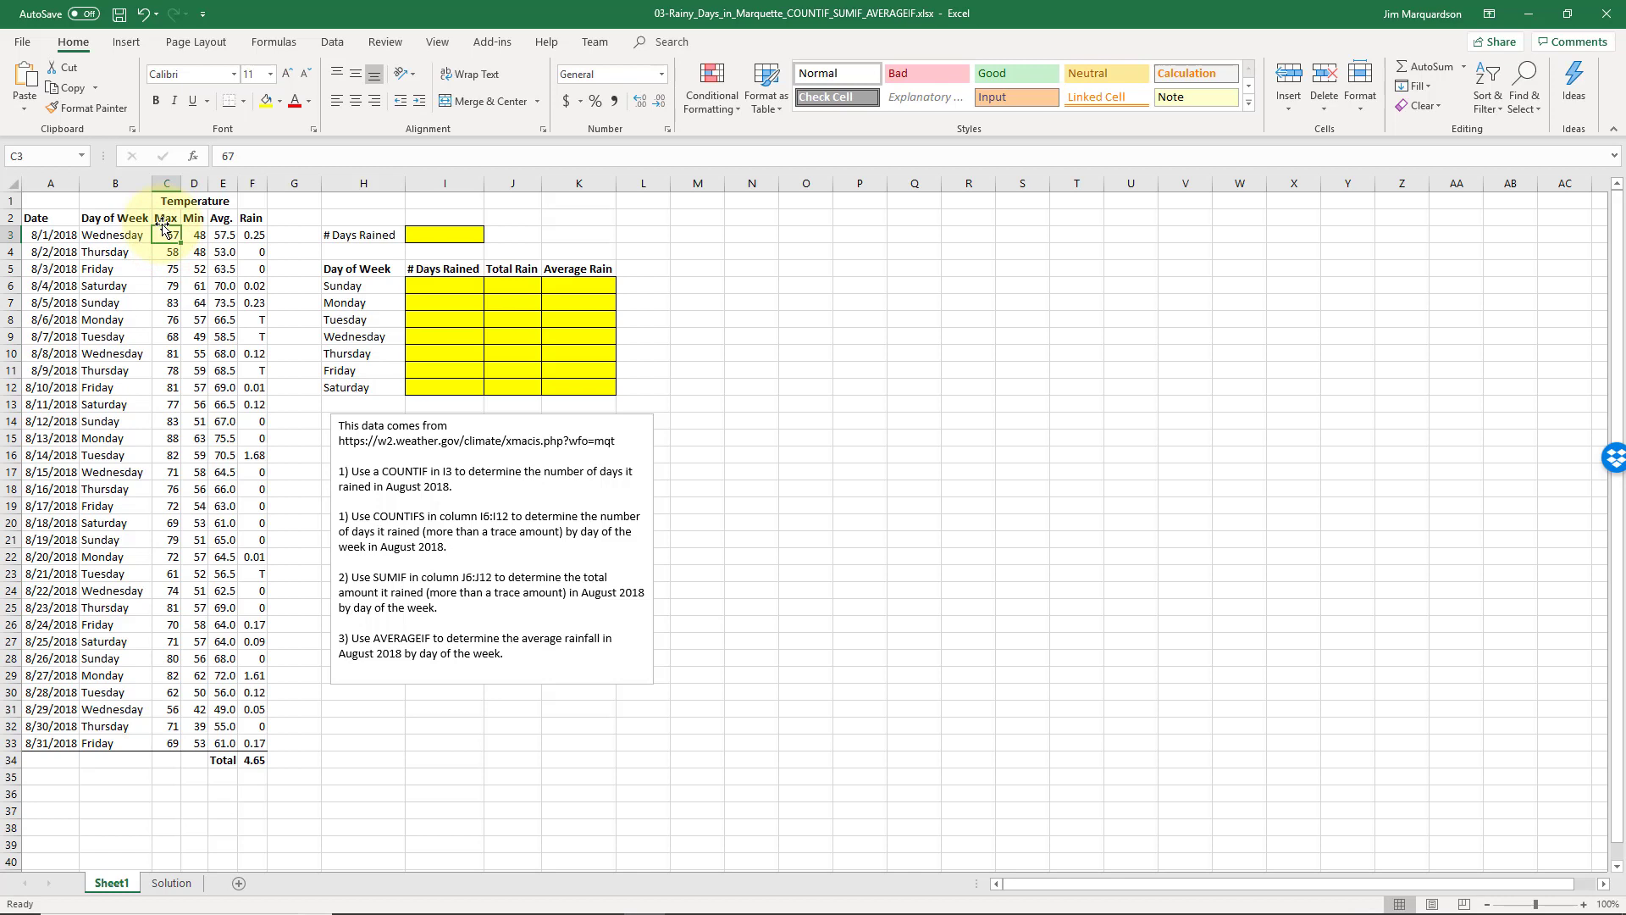
pyautogui.press('Right')
pyautogui.press('Right')
pyautogui.press('Right')
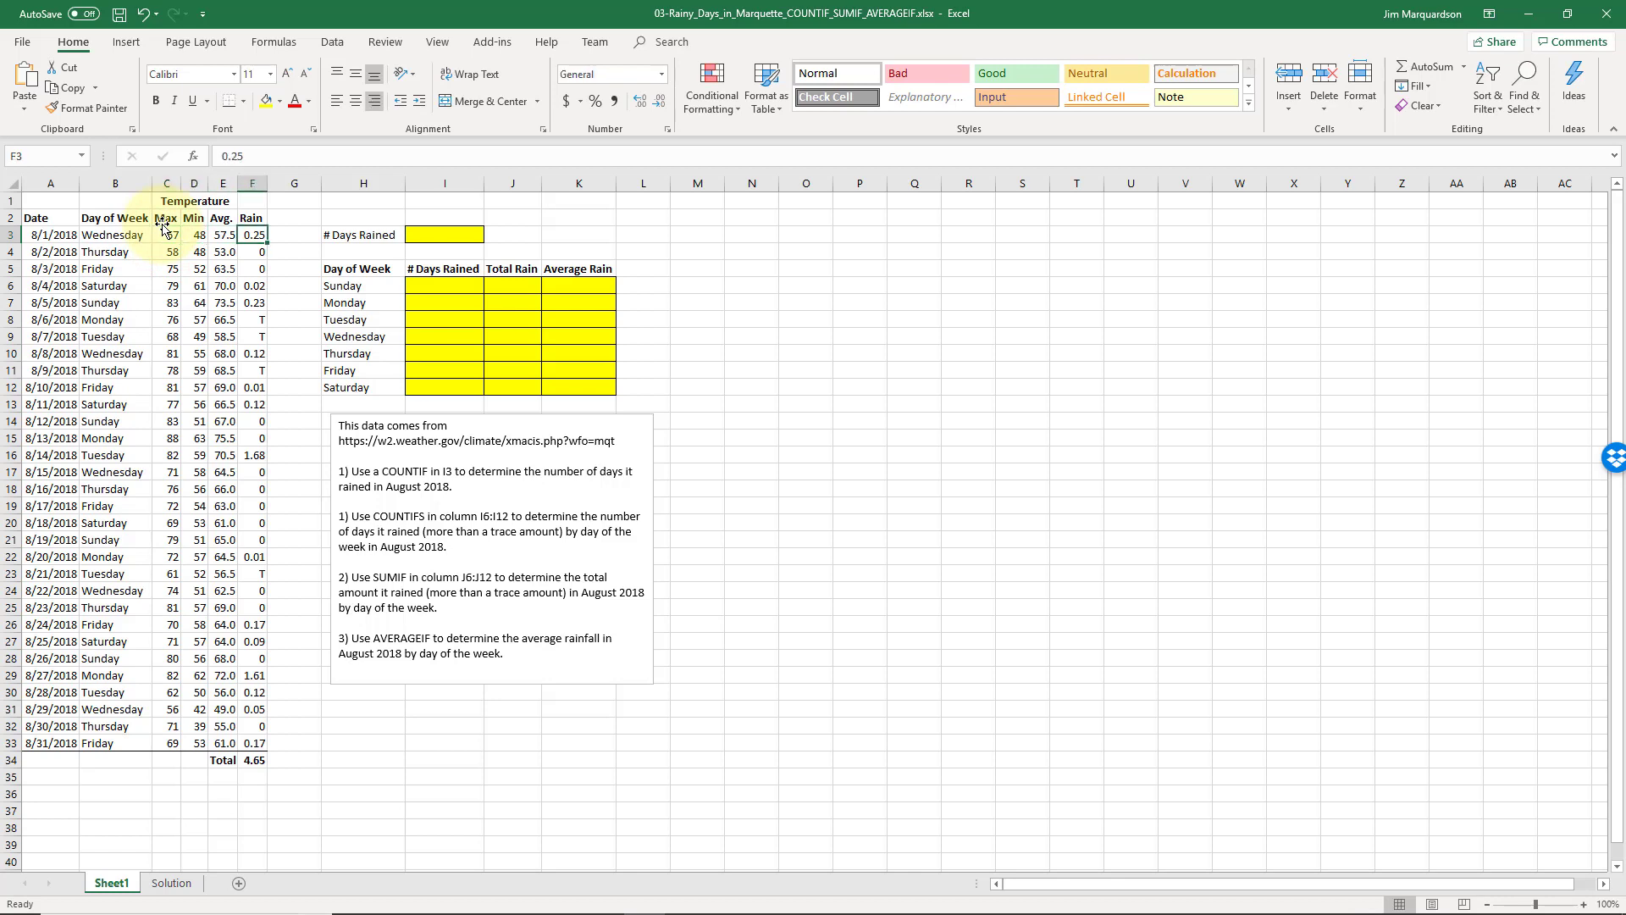
pyautogui.click(413, 237)
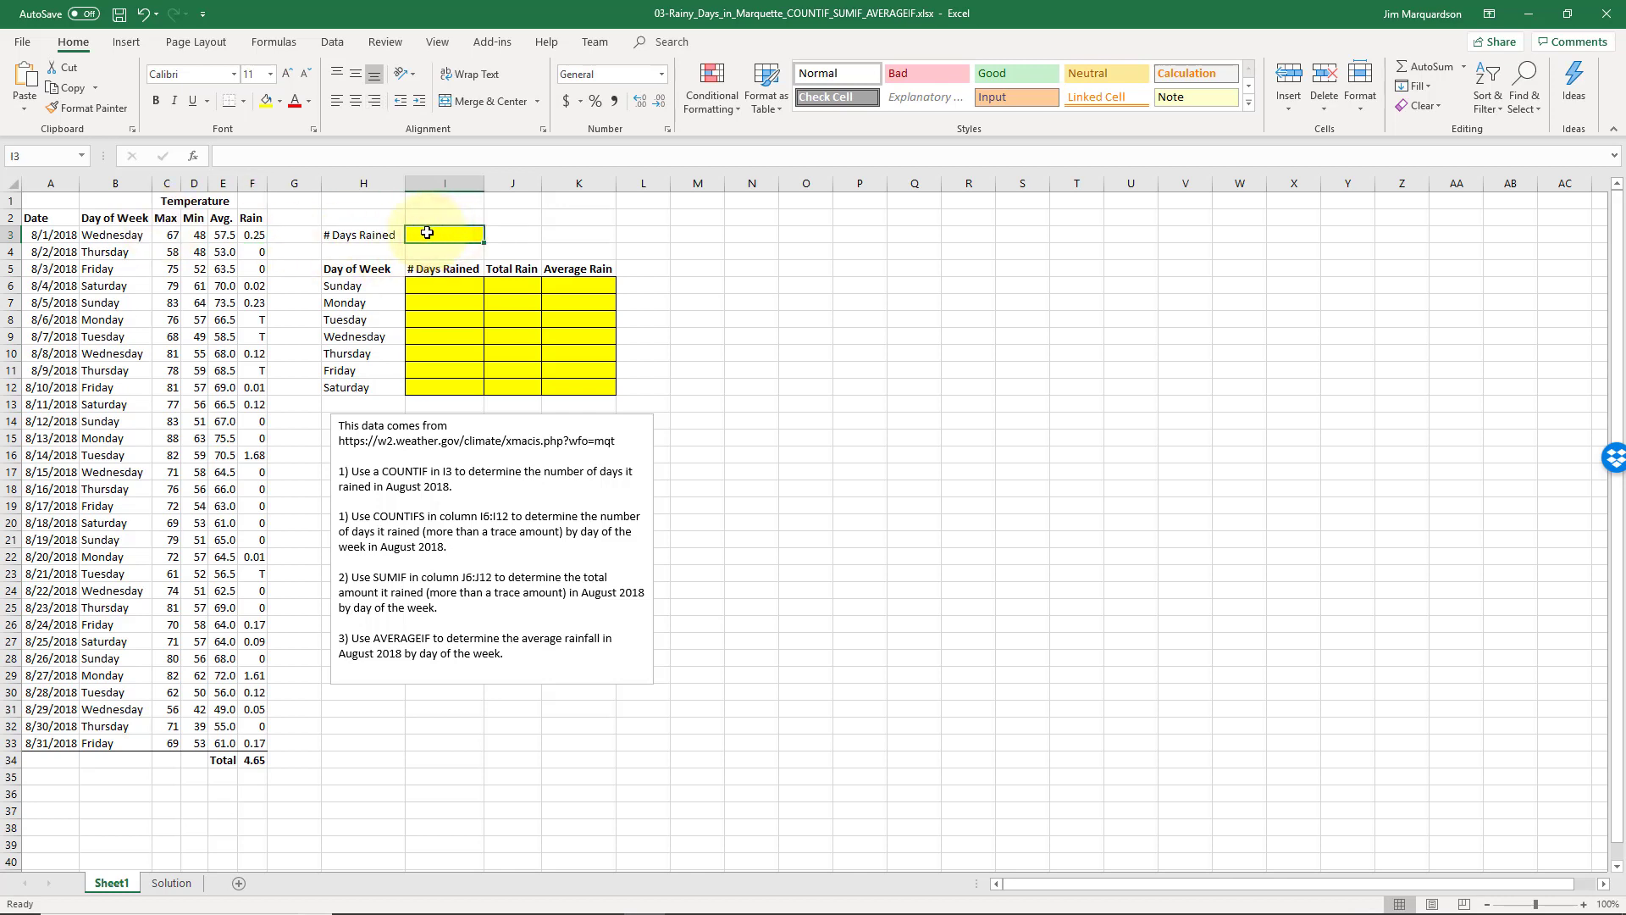
pyautogui.write('=c')
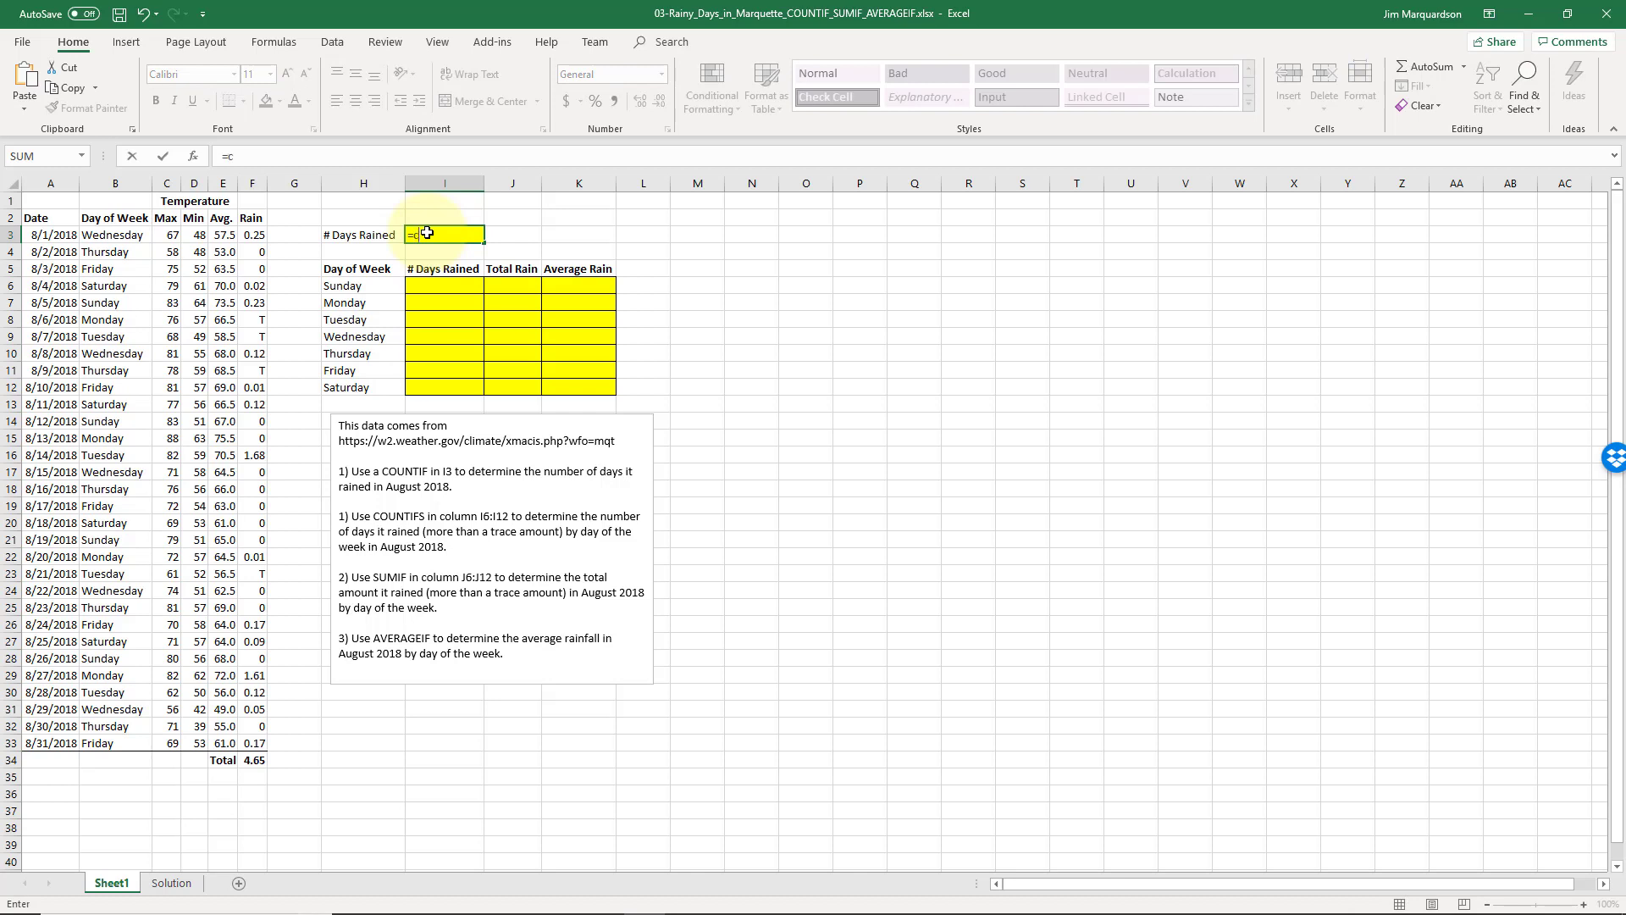
pyautogui.write('ountif')
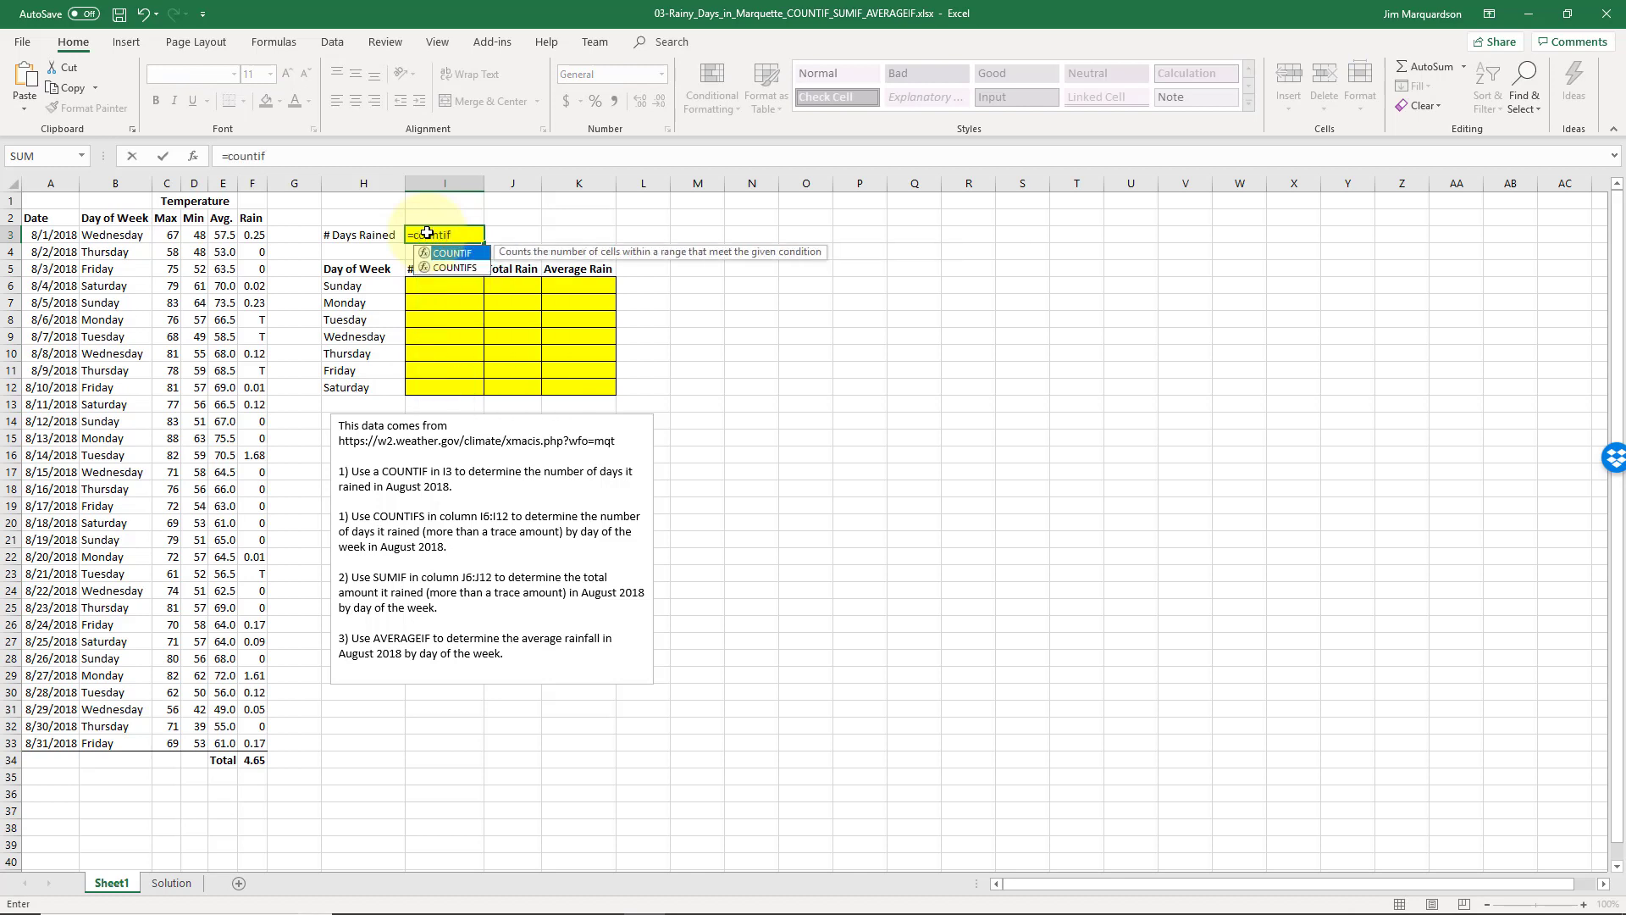
pyautogui.write('(')
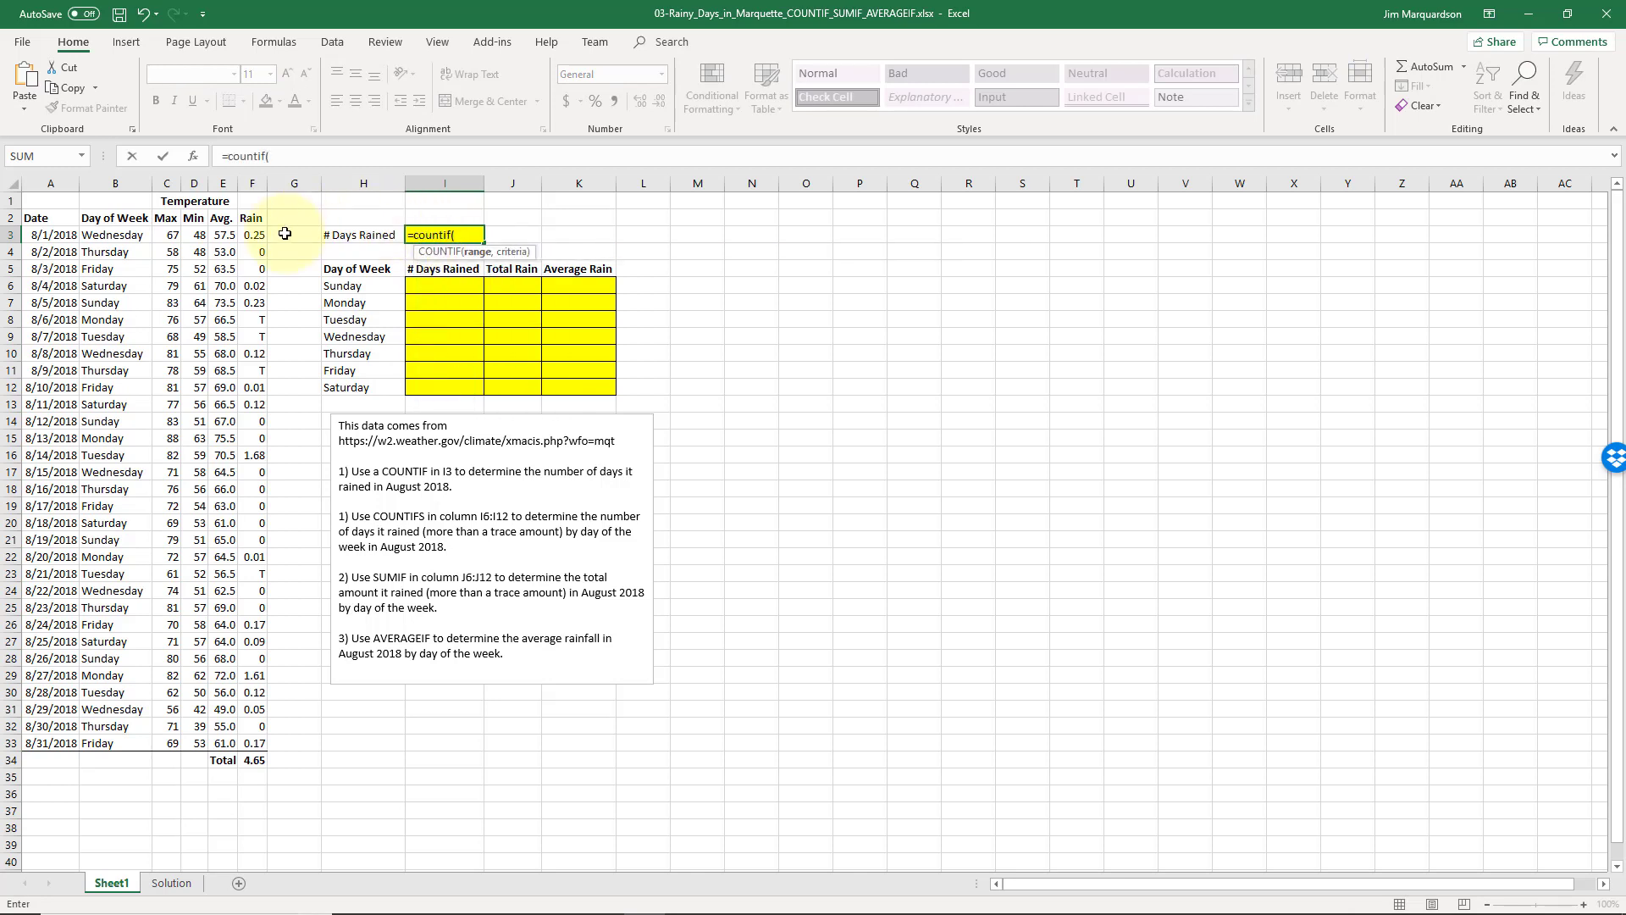
pyautogui.moveTo(262, 231); pyautogui.dragTo(217, 745)
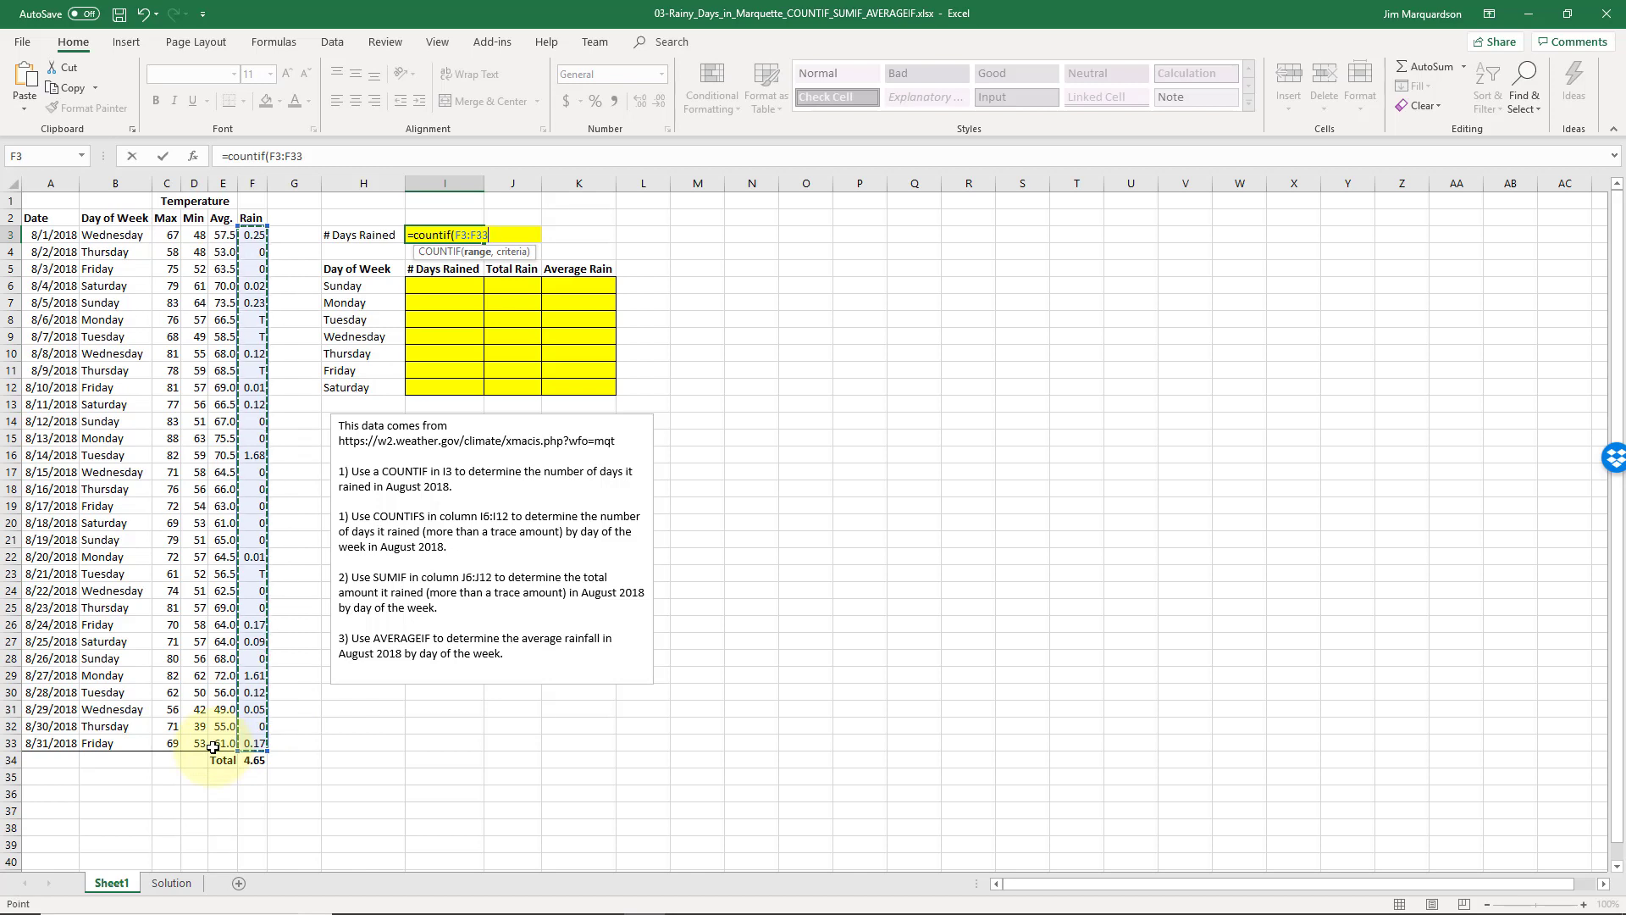
pyautogui.write(',">0')
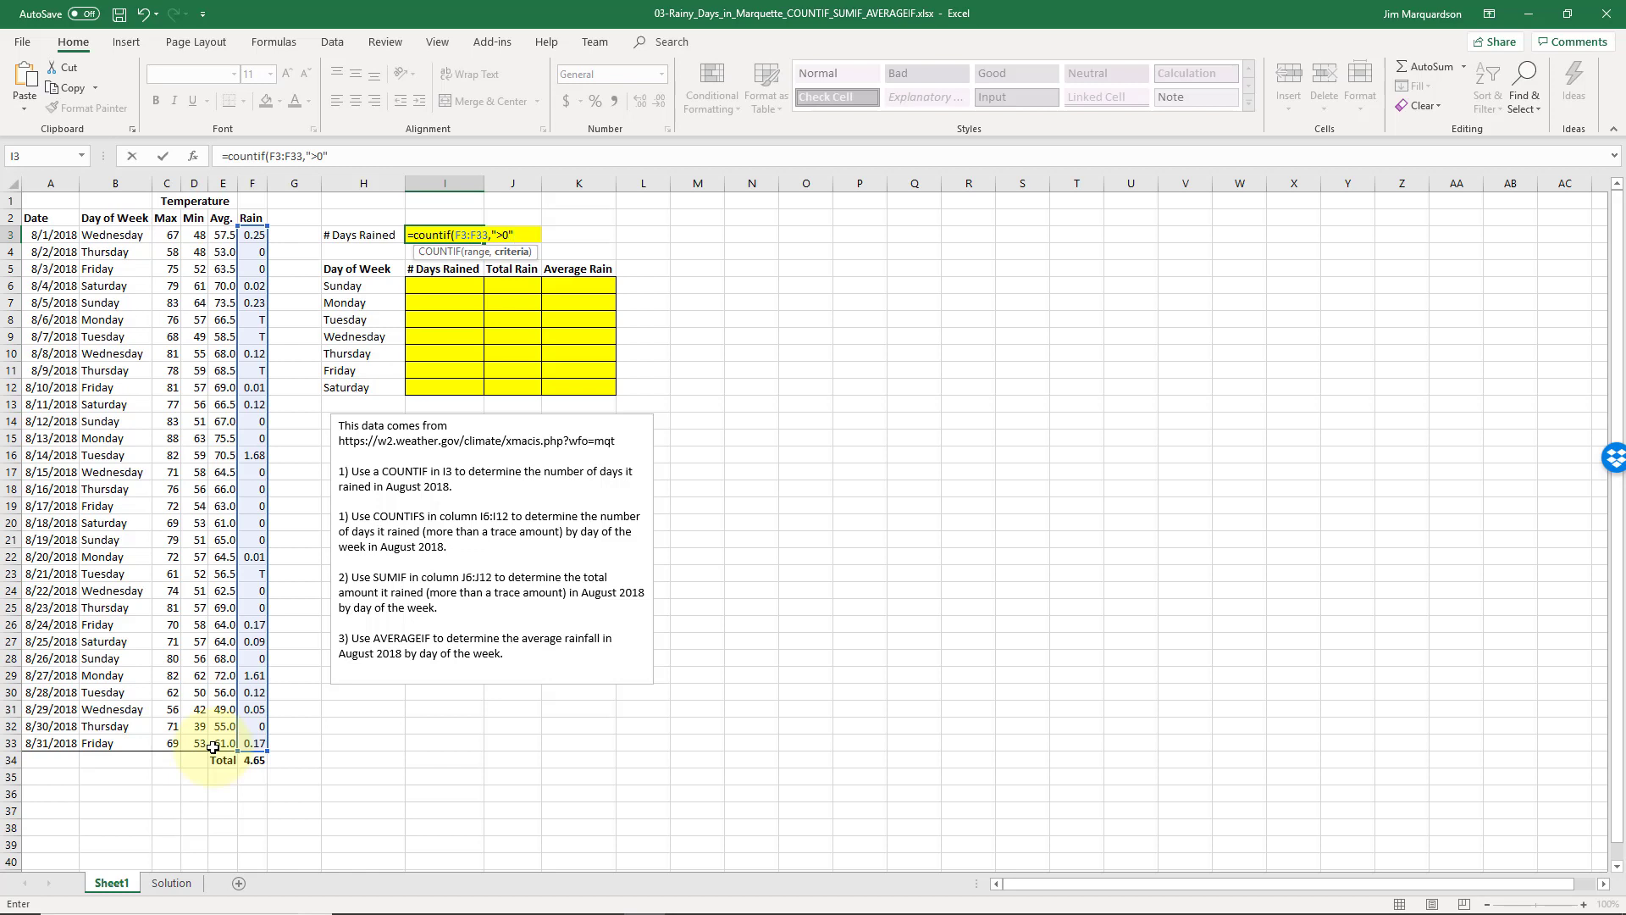
pyautogui.write(')')
pyautogui.press('Return')
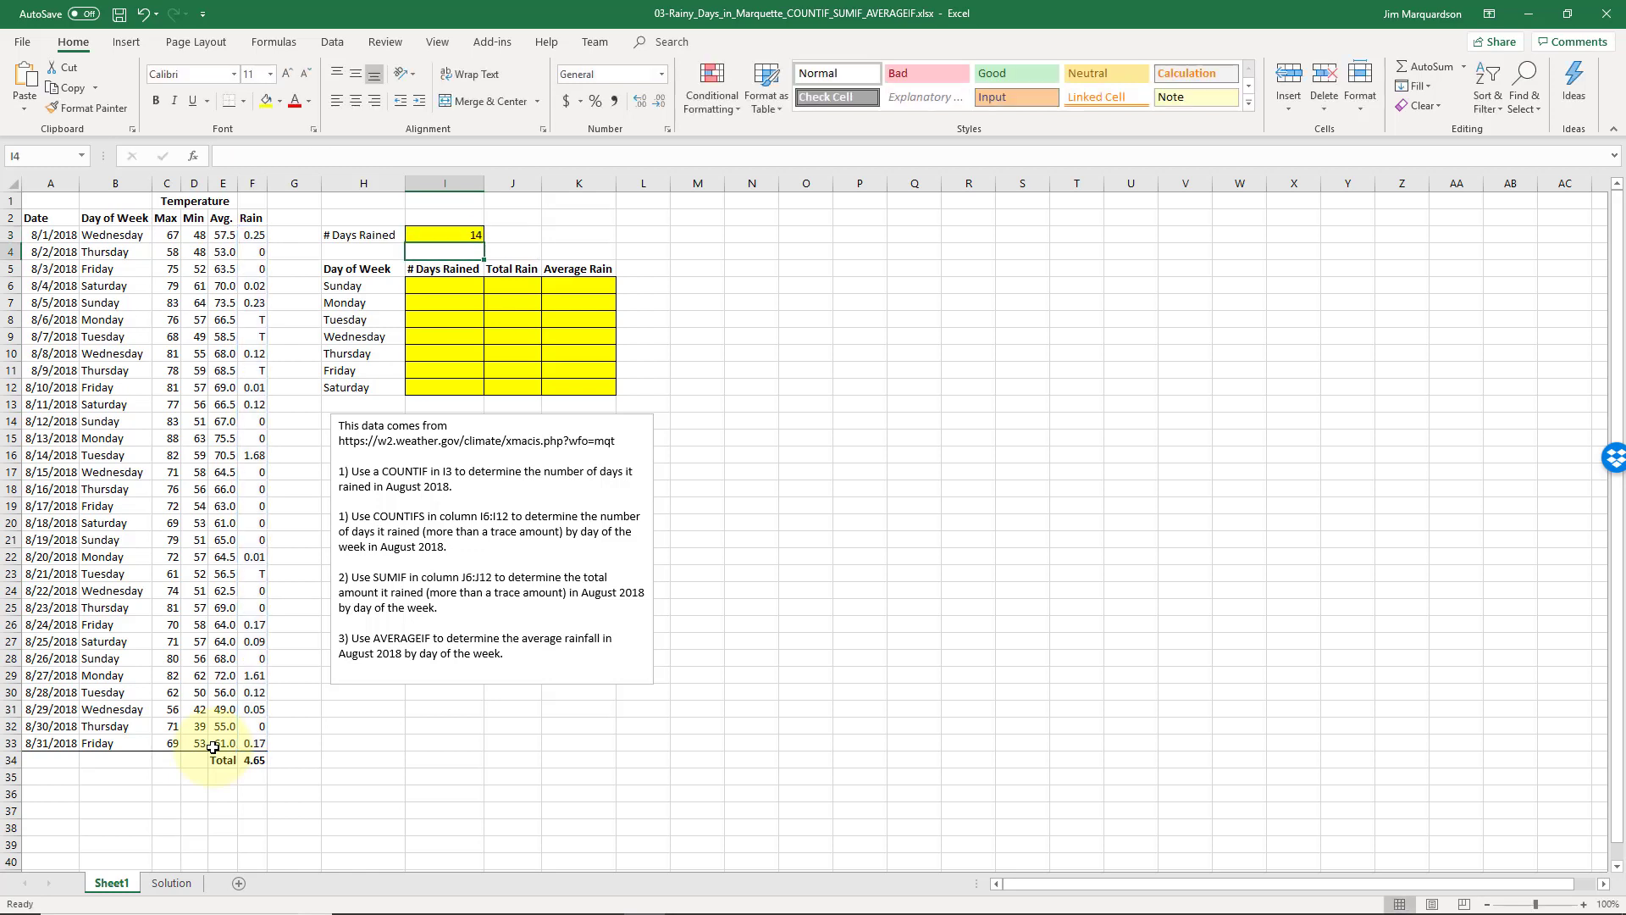
pyautogui.press('Up')
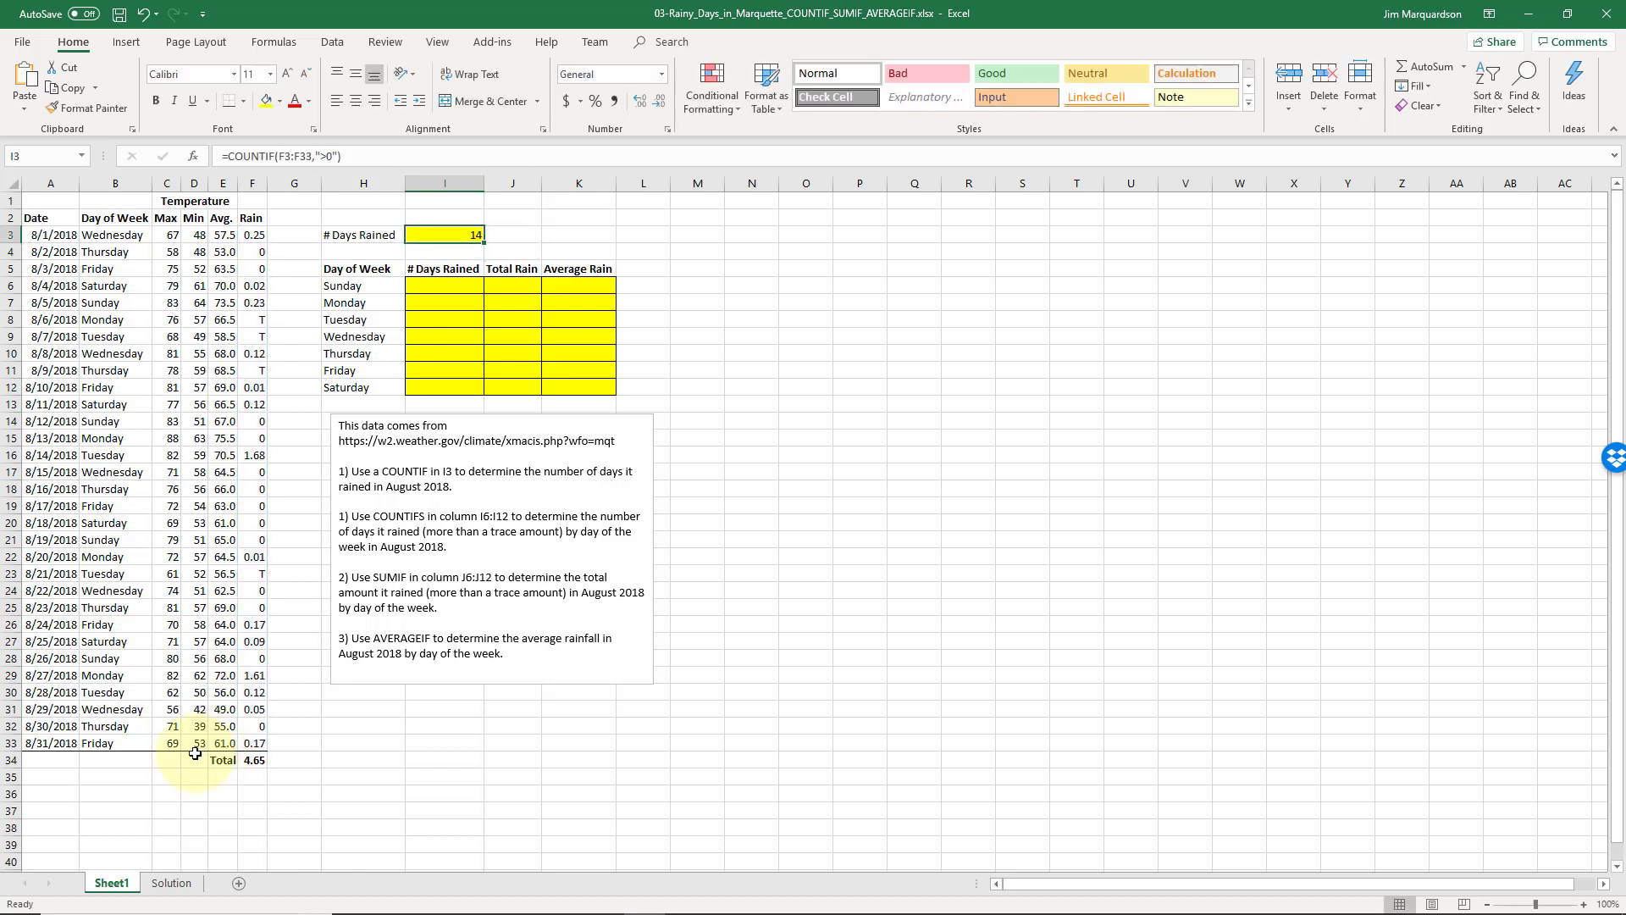
pyautogui.click(261, 743)
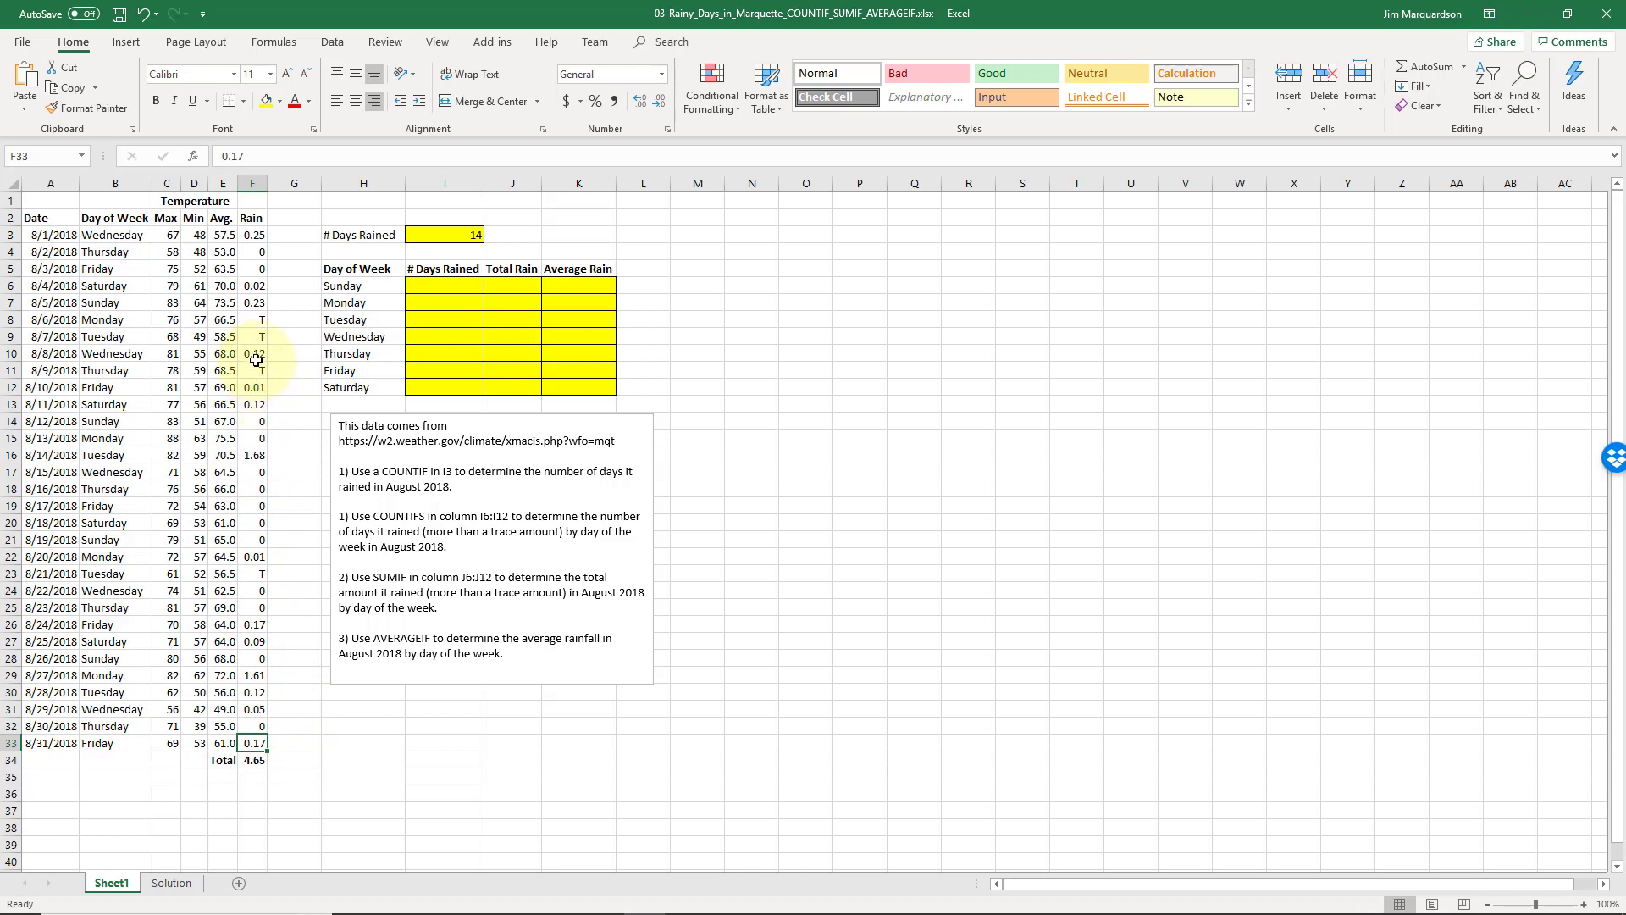
pyautogui.click(435, 239)
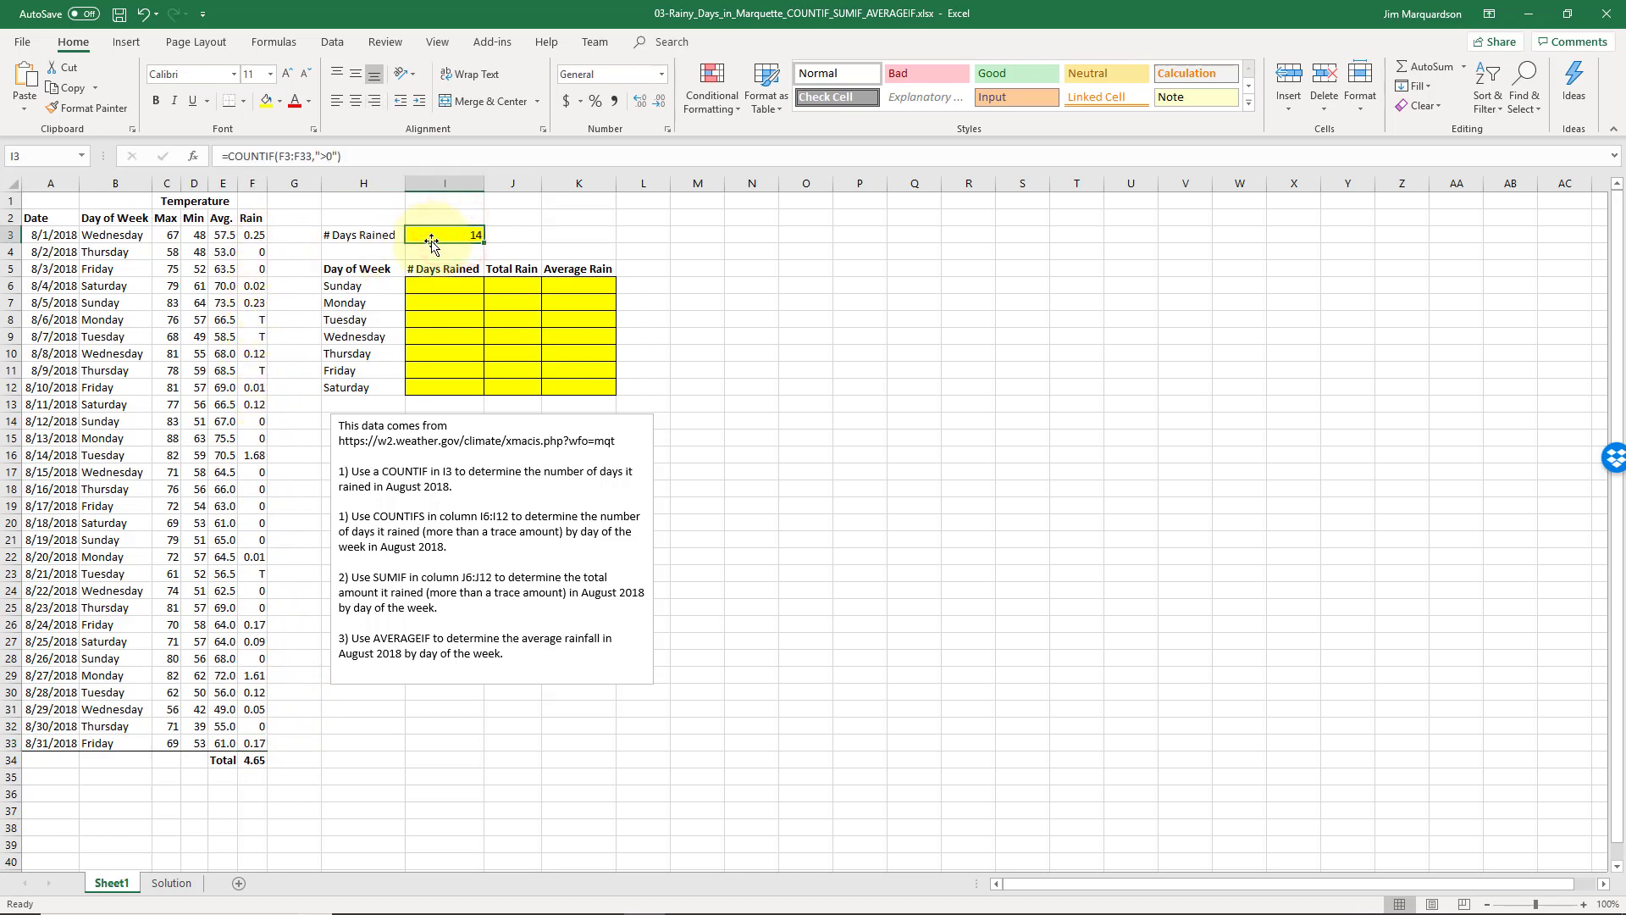
pyautogui.click(257, 322)
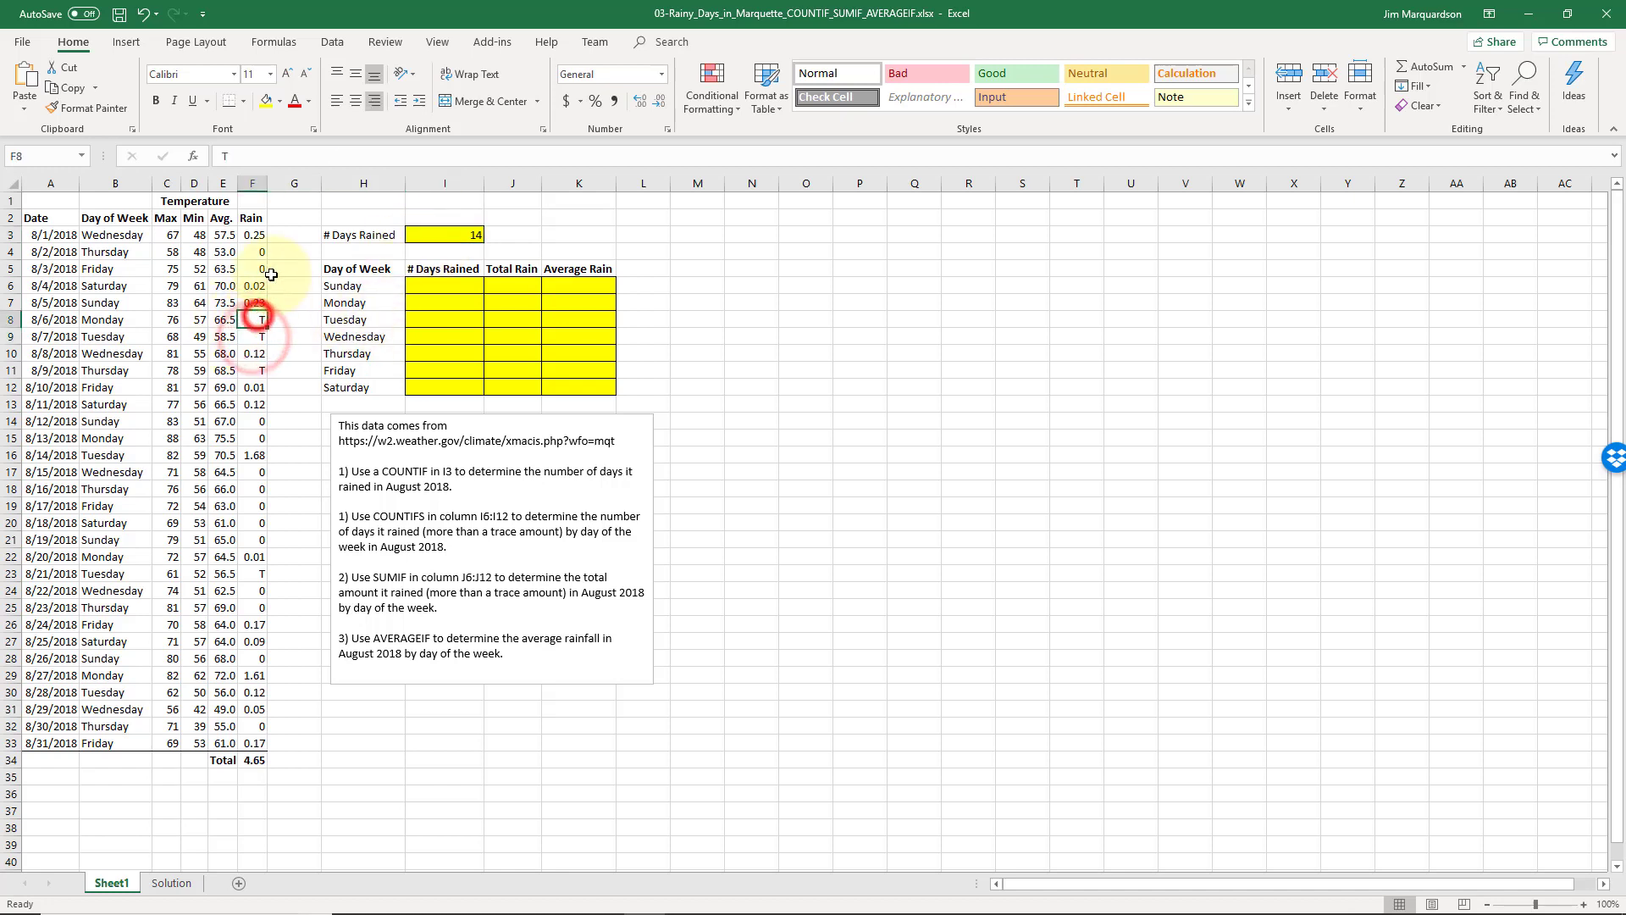
pyautogui.click(467, 281)
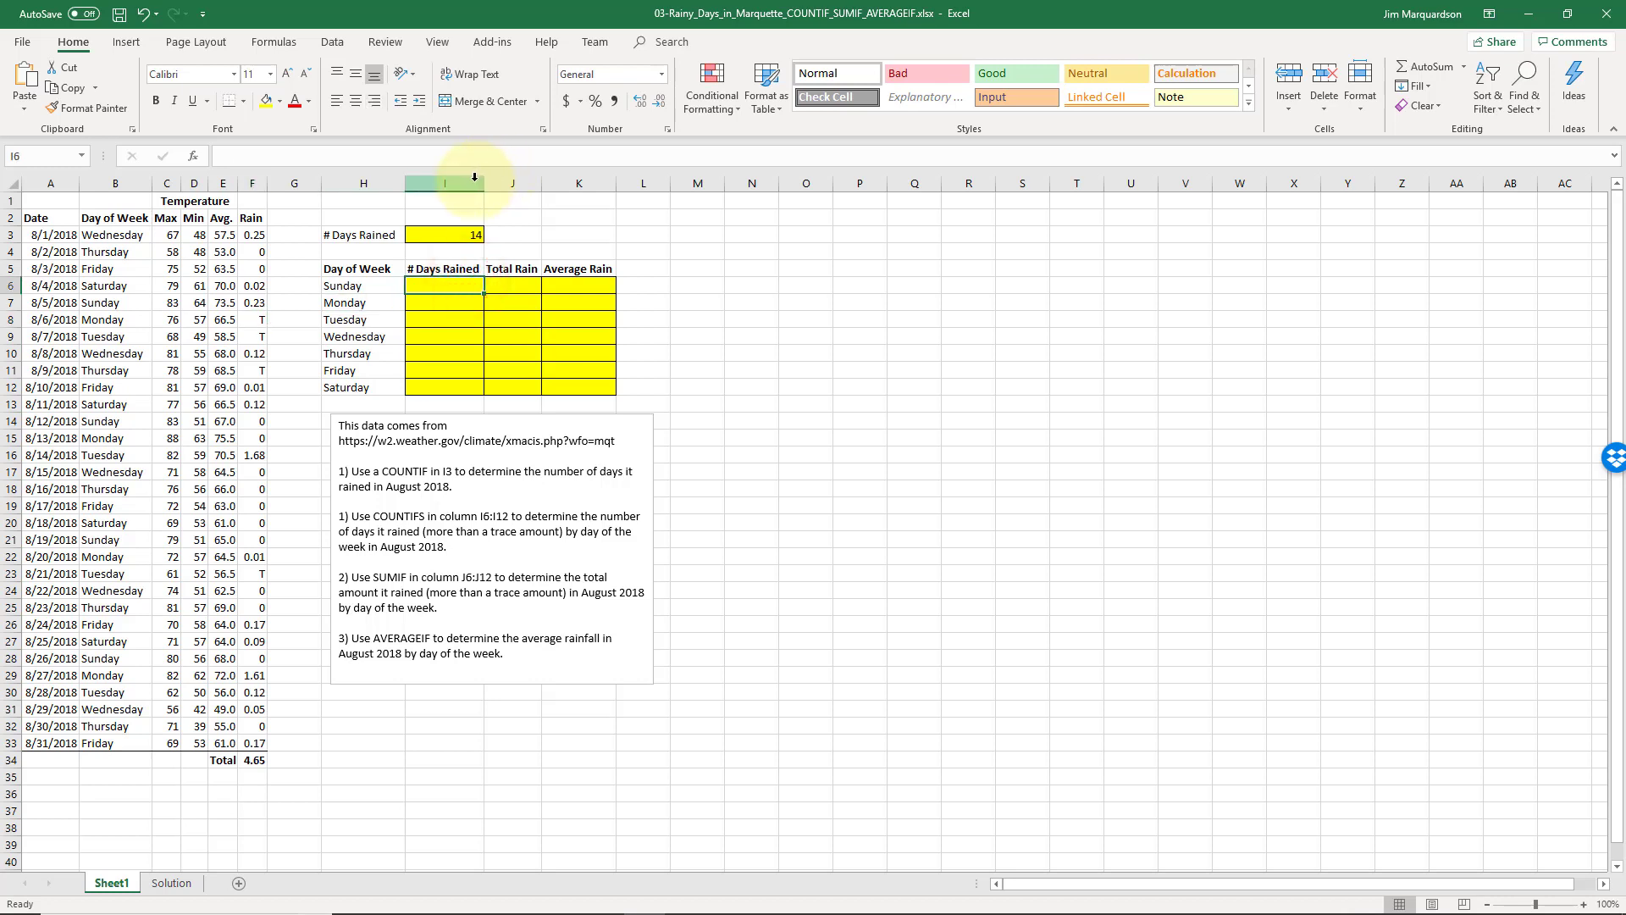
pyautogui.press('Left')
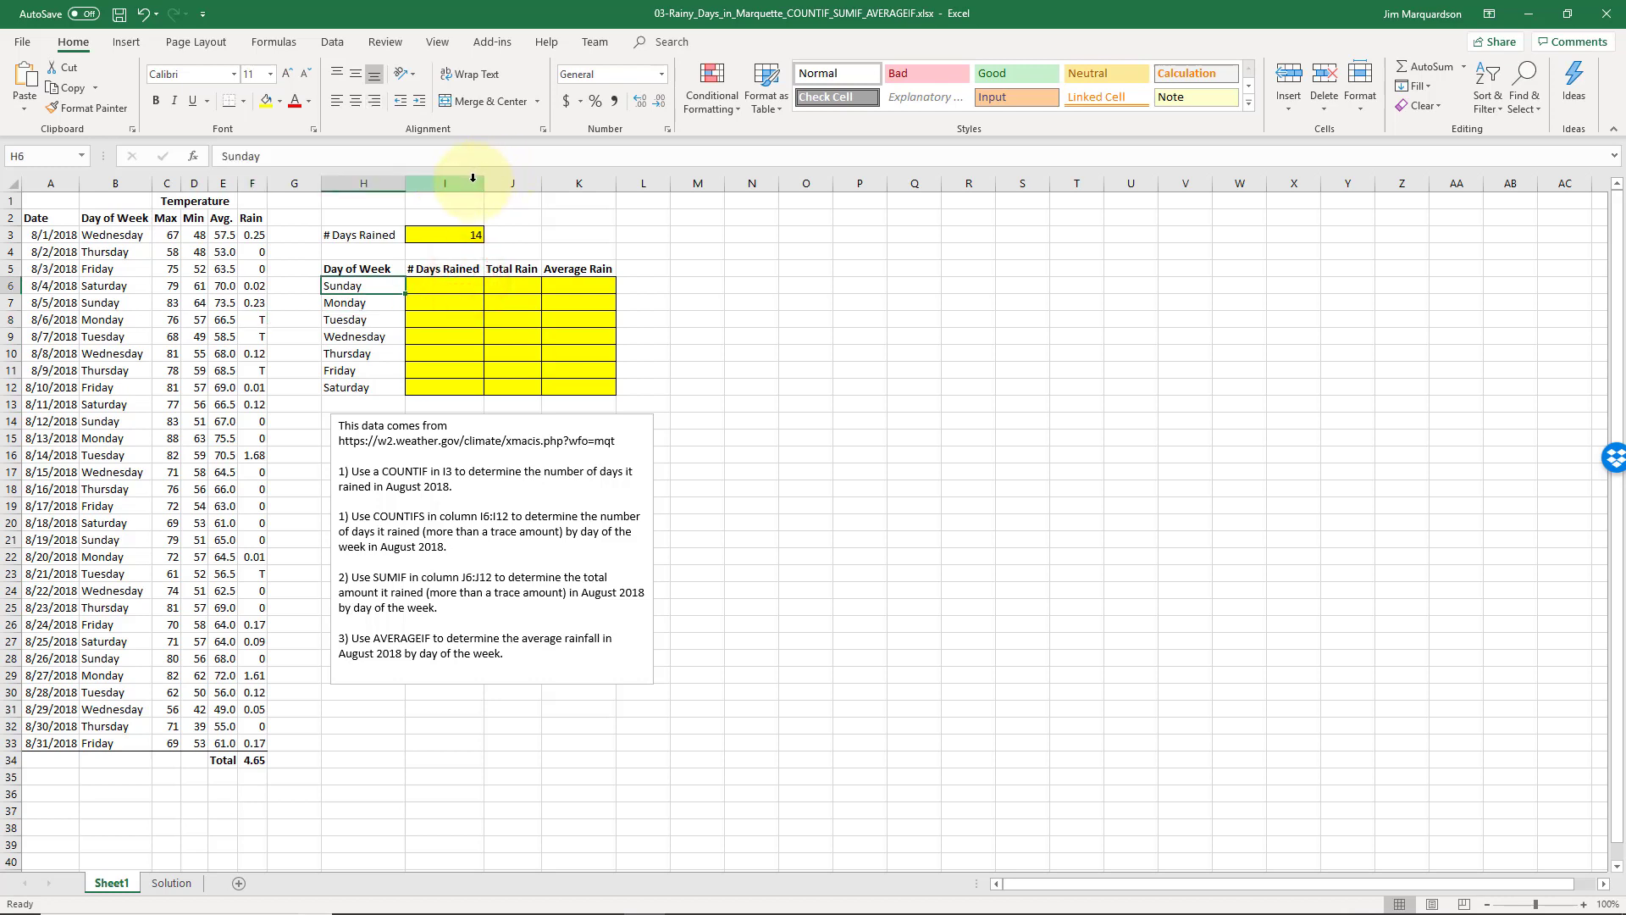
pyautogui.press('Right')
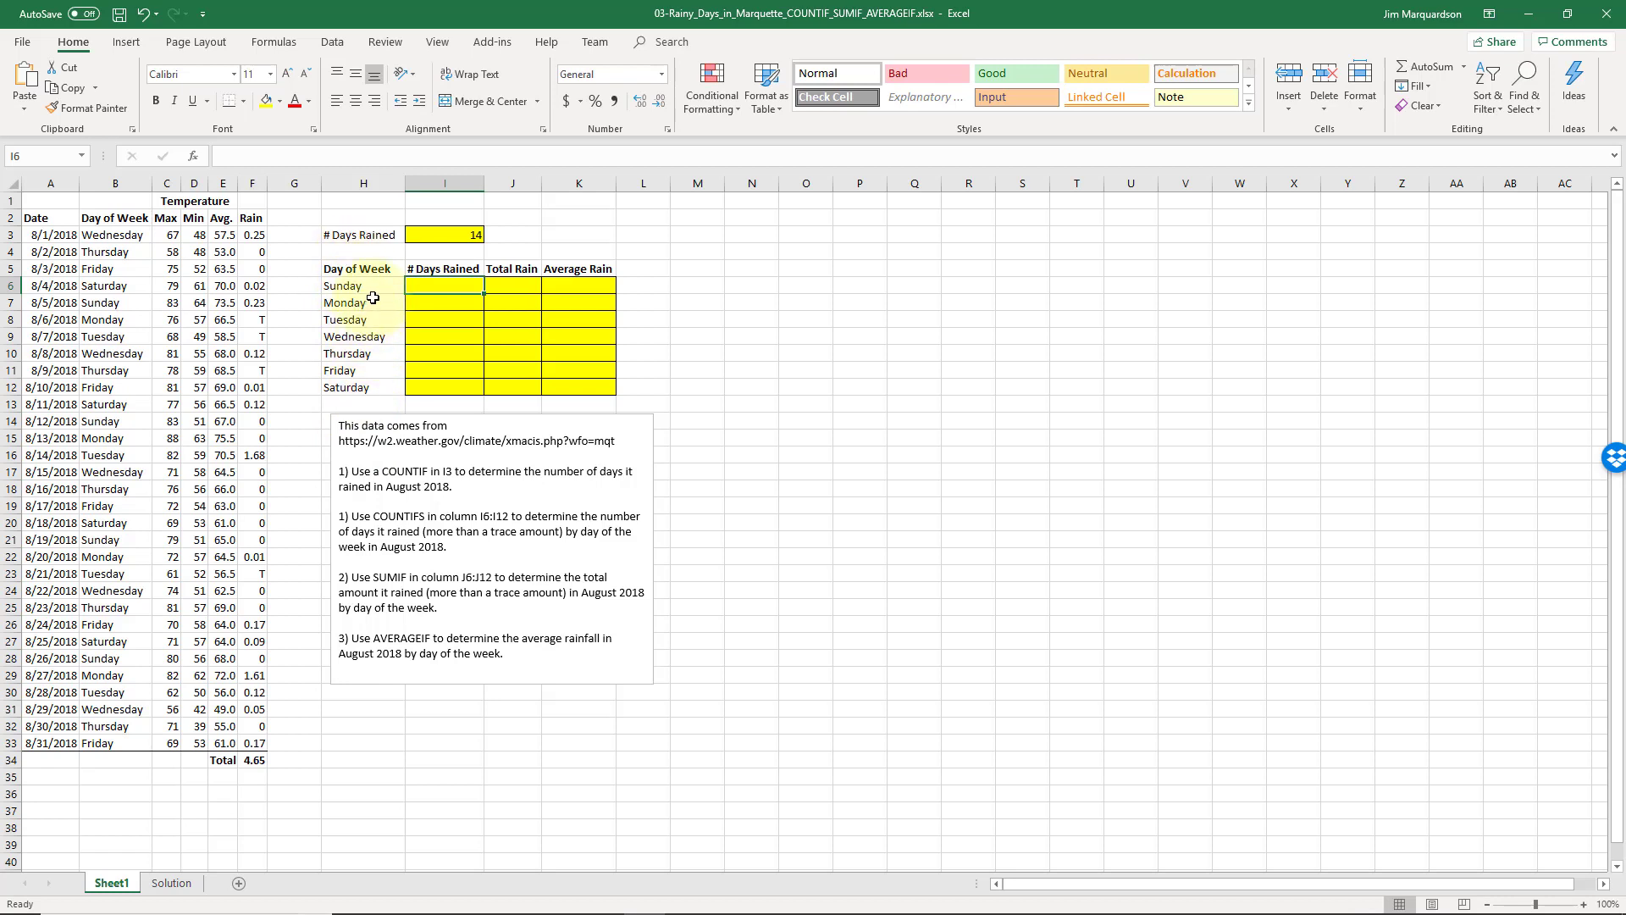
pyautogui.click(119, 234)
pyautogui.moveTo(128, 264); pyautogui.dragTo(114, 743)
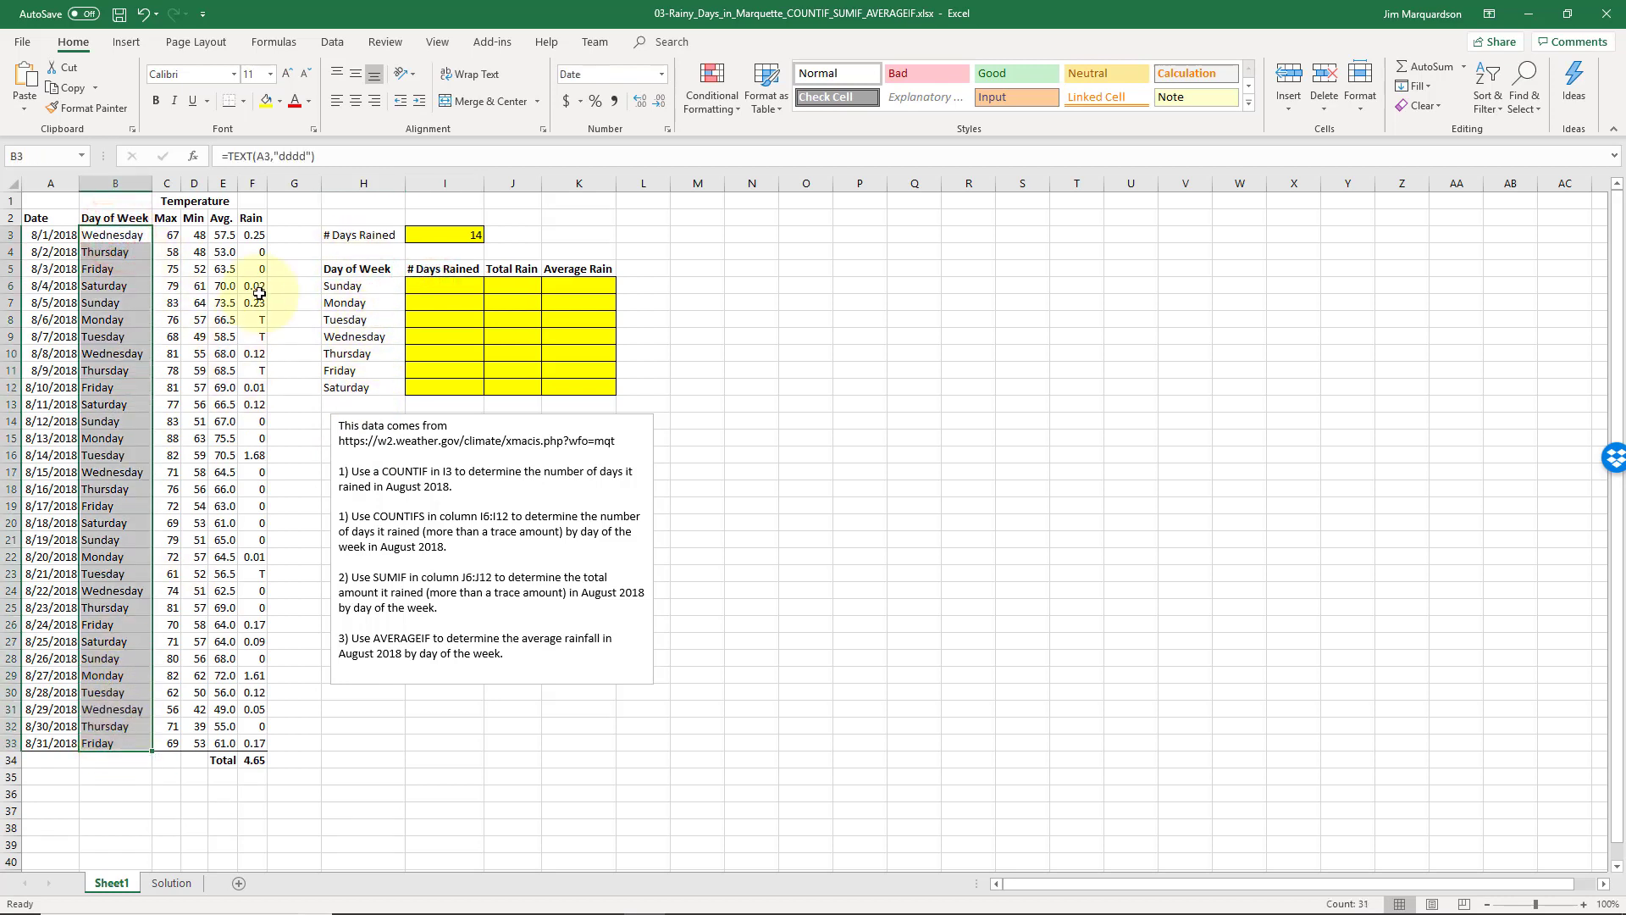
pyautogui.moveTo(260, 236); pyautogui.dragTo(255, 743)
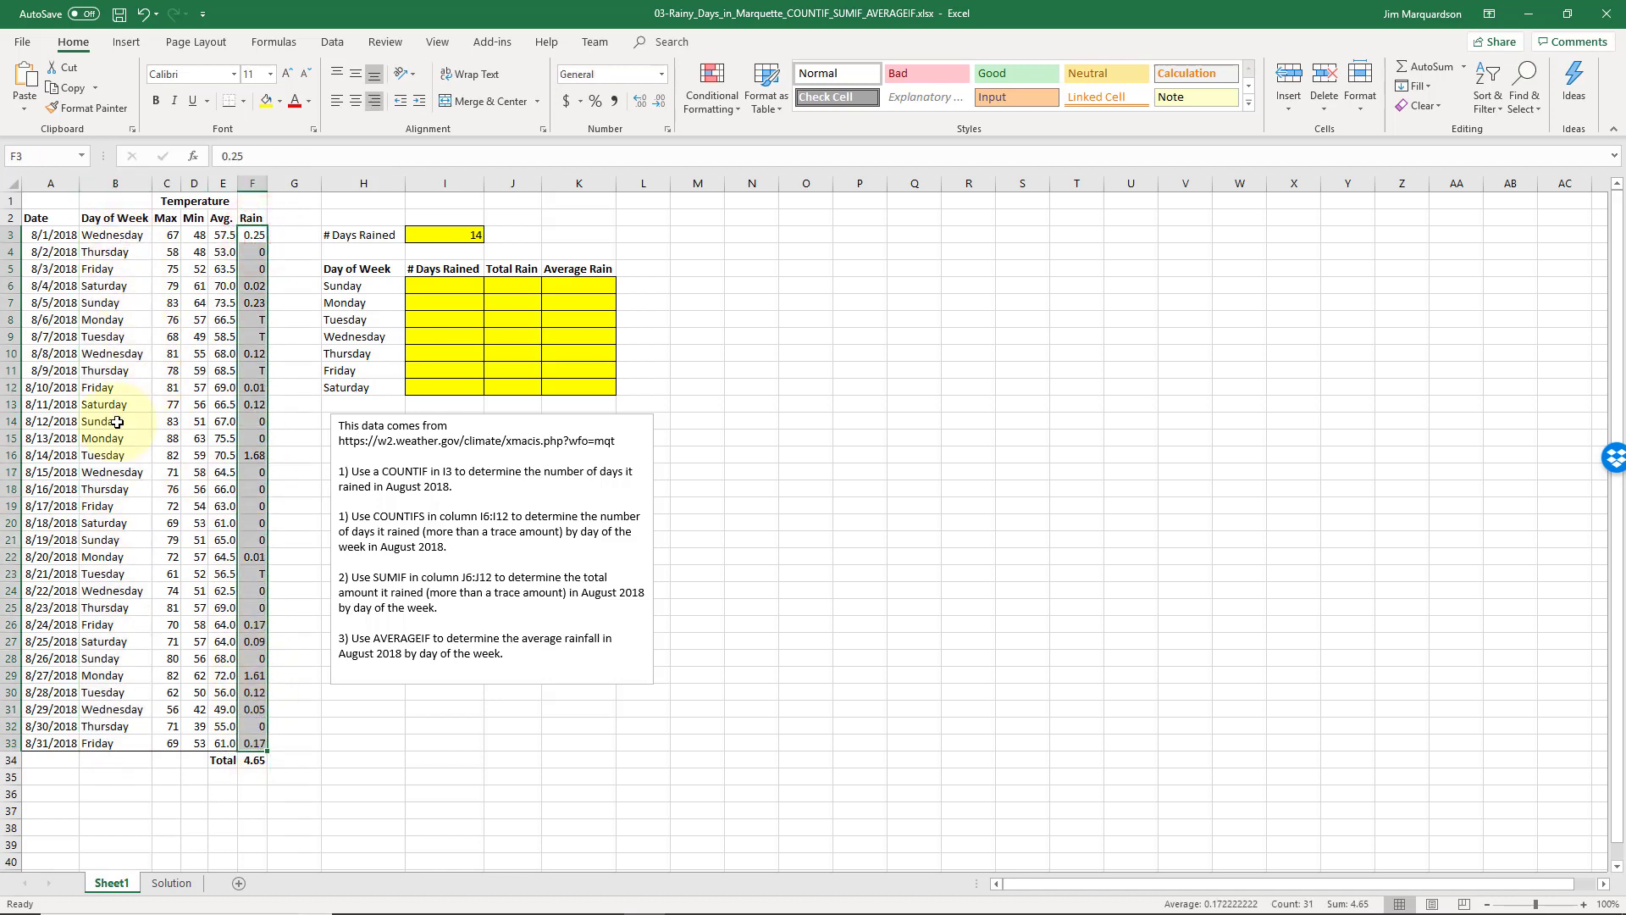
# - Start Sunday's count in I6 as =COUNTIFS($B$3:$B$33,H6, leaving the criteria open for editing
pyautogui.click(417, 288)
pyautogui.write('=')
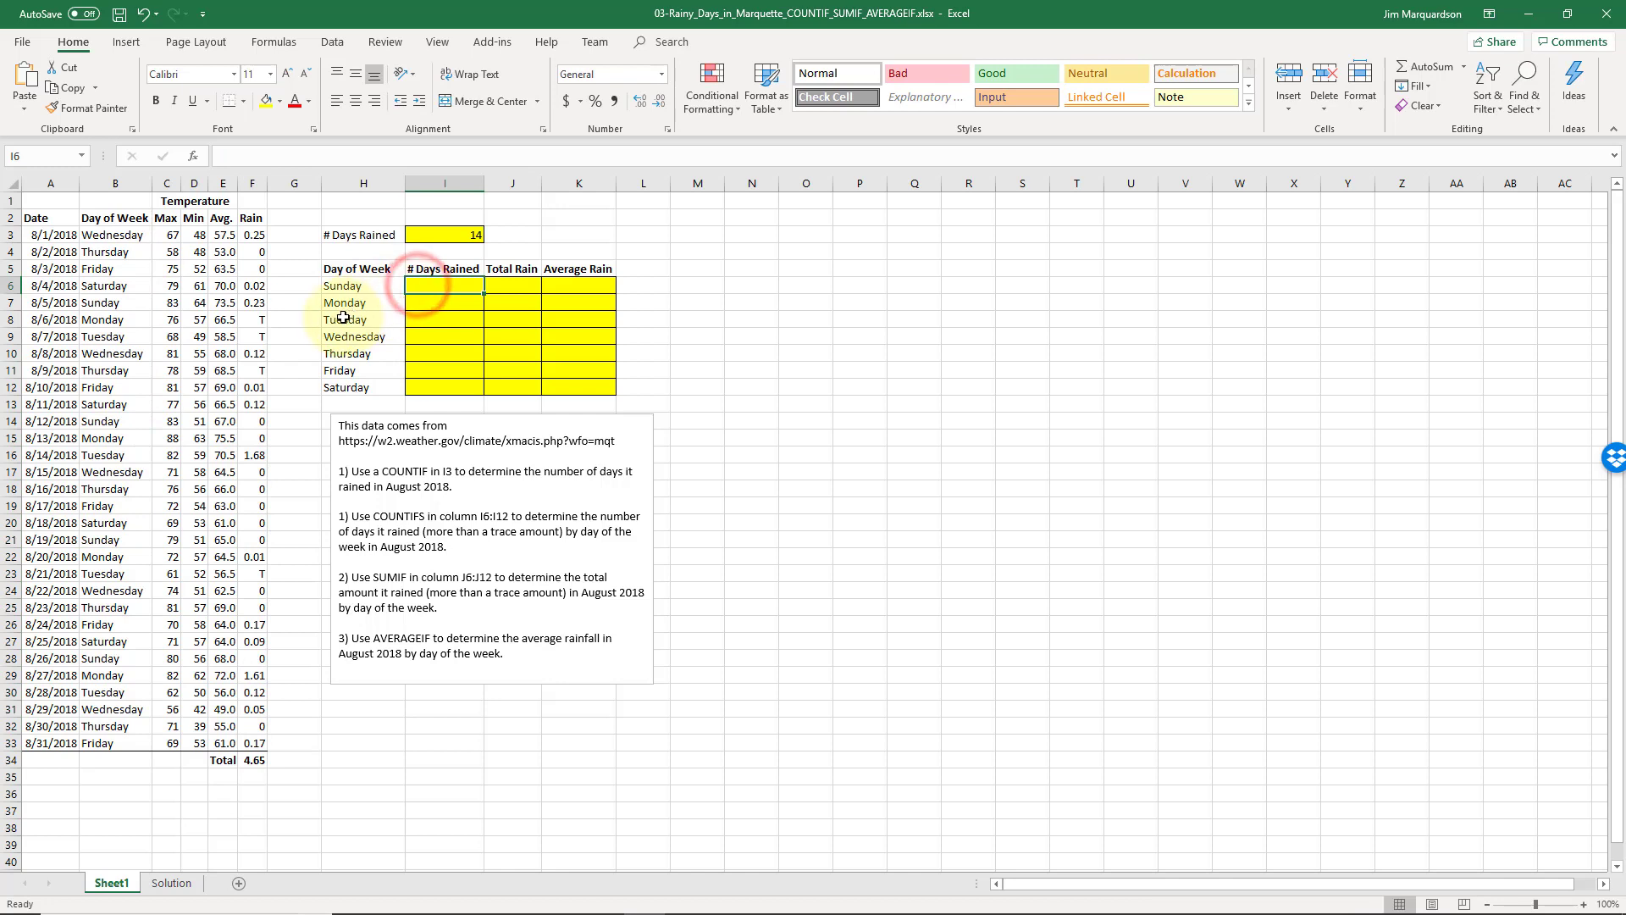
pyautogui.write('cou')
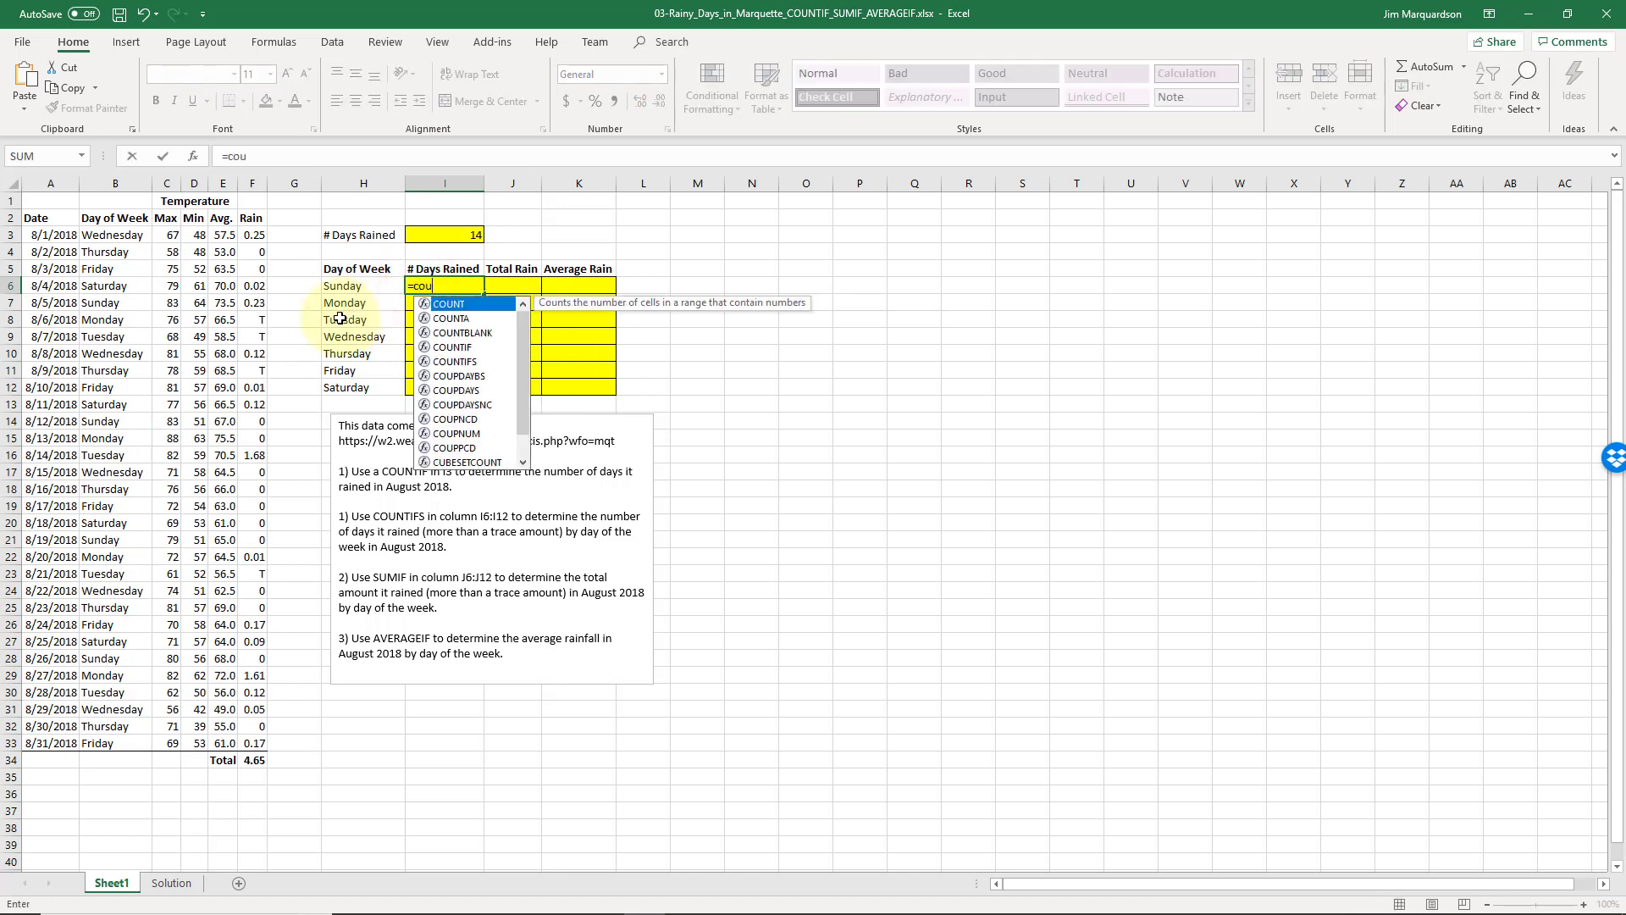
pyautogui.write('ntifs')
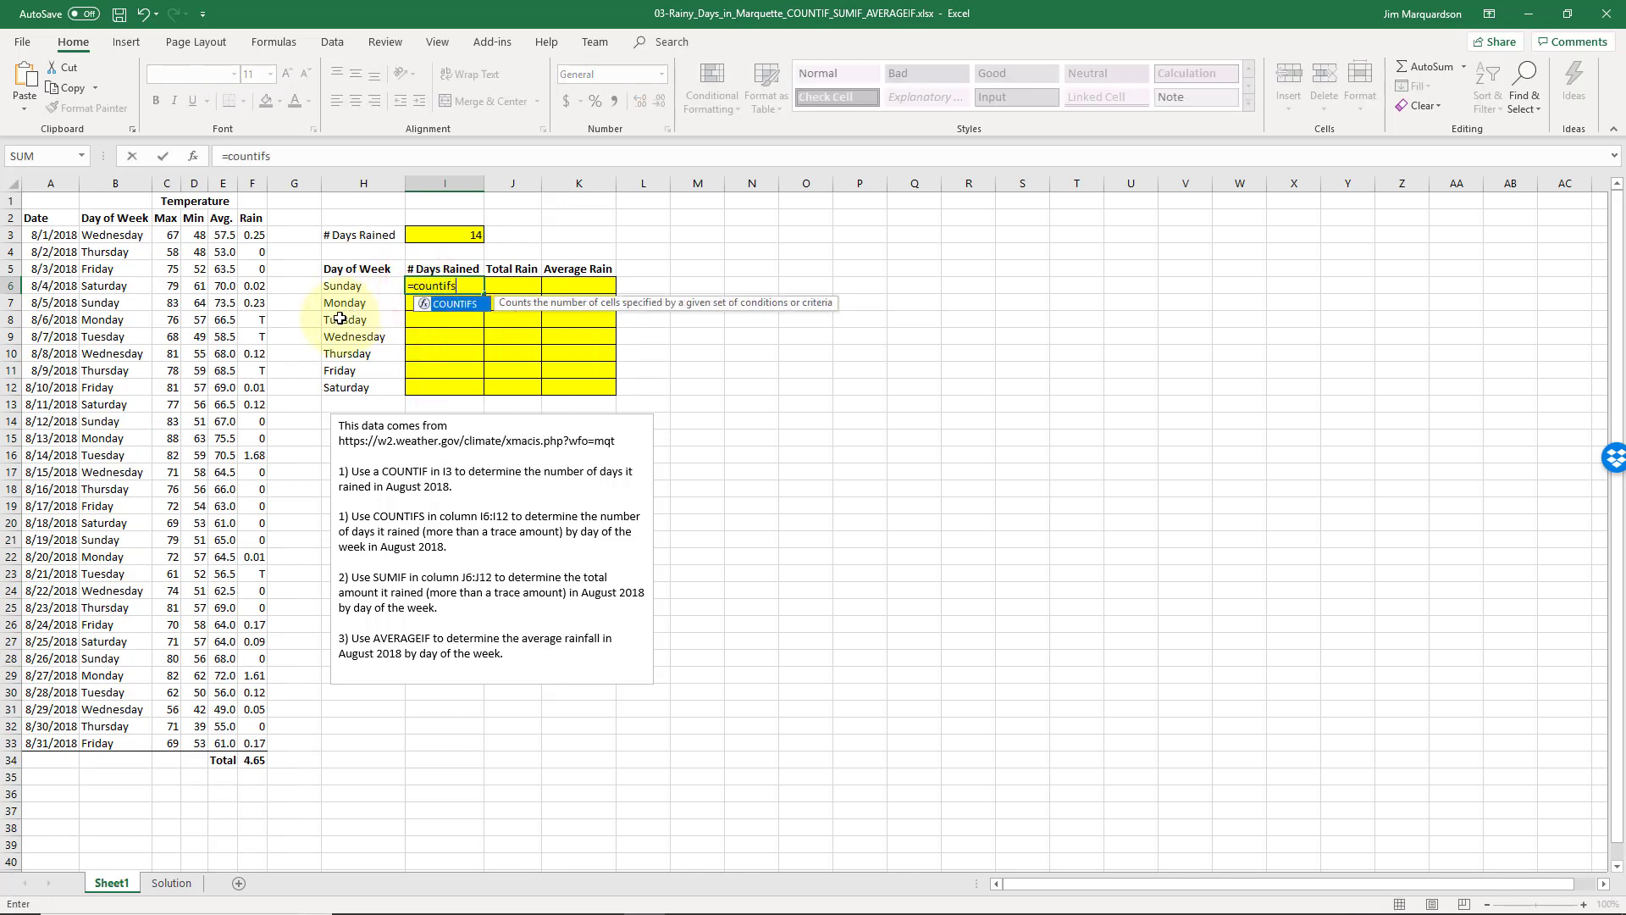
pyautogui.write('(')
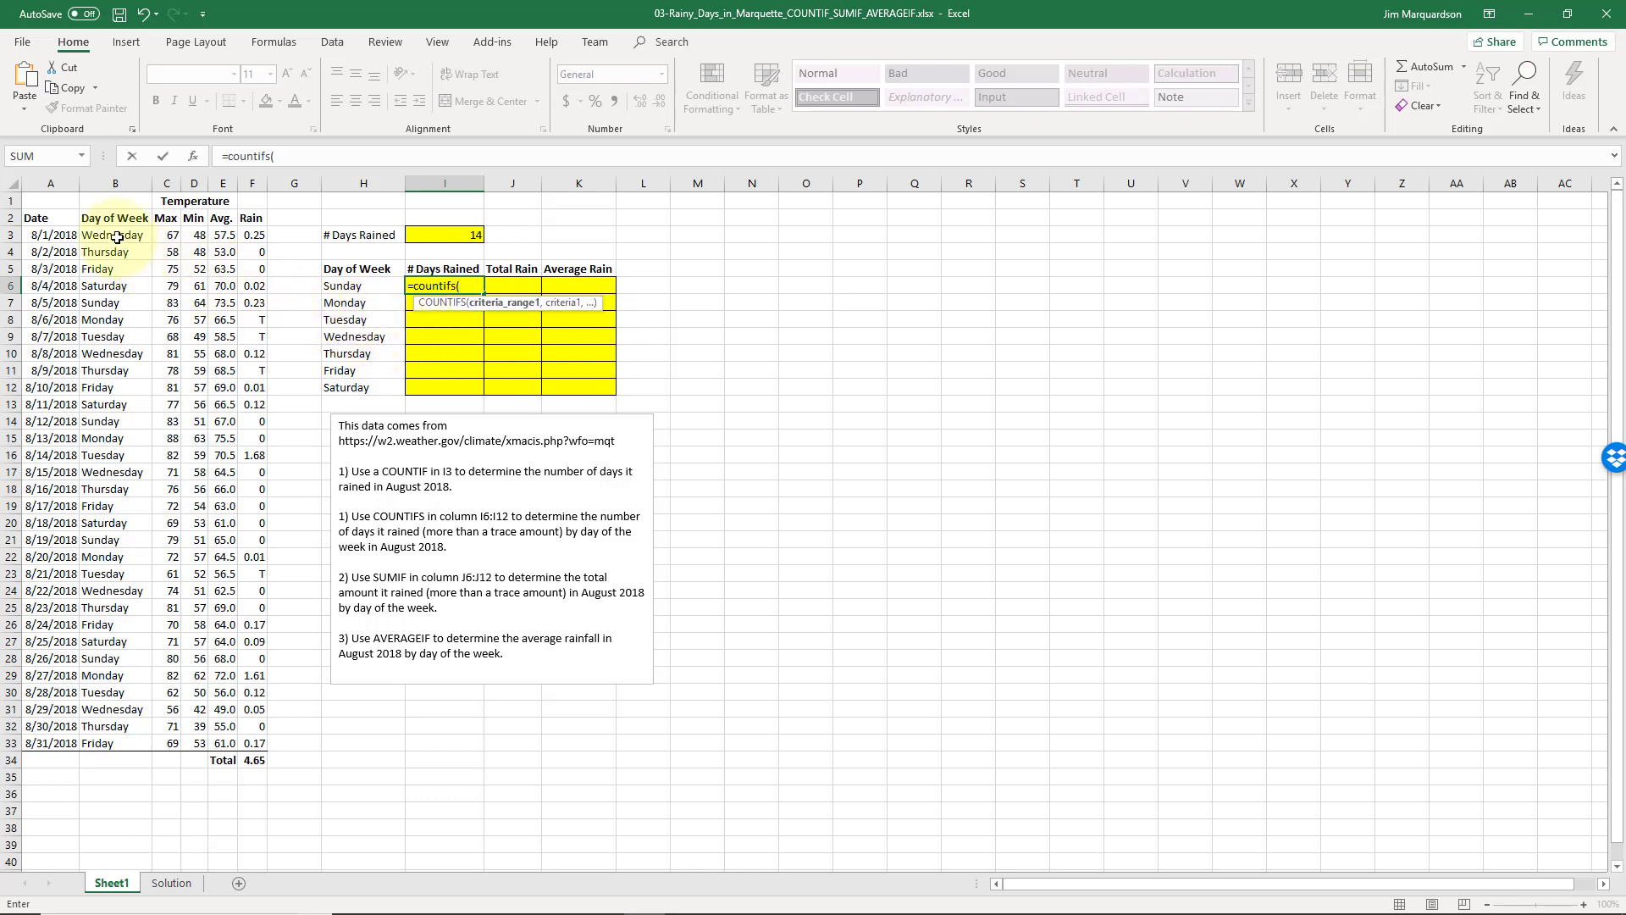
pyautogui.moveTo(119, 290); pyautogui.dragTo(112, 743)
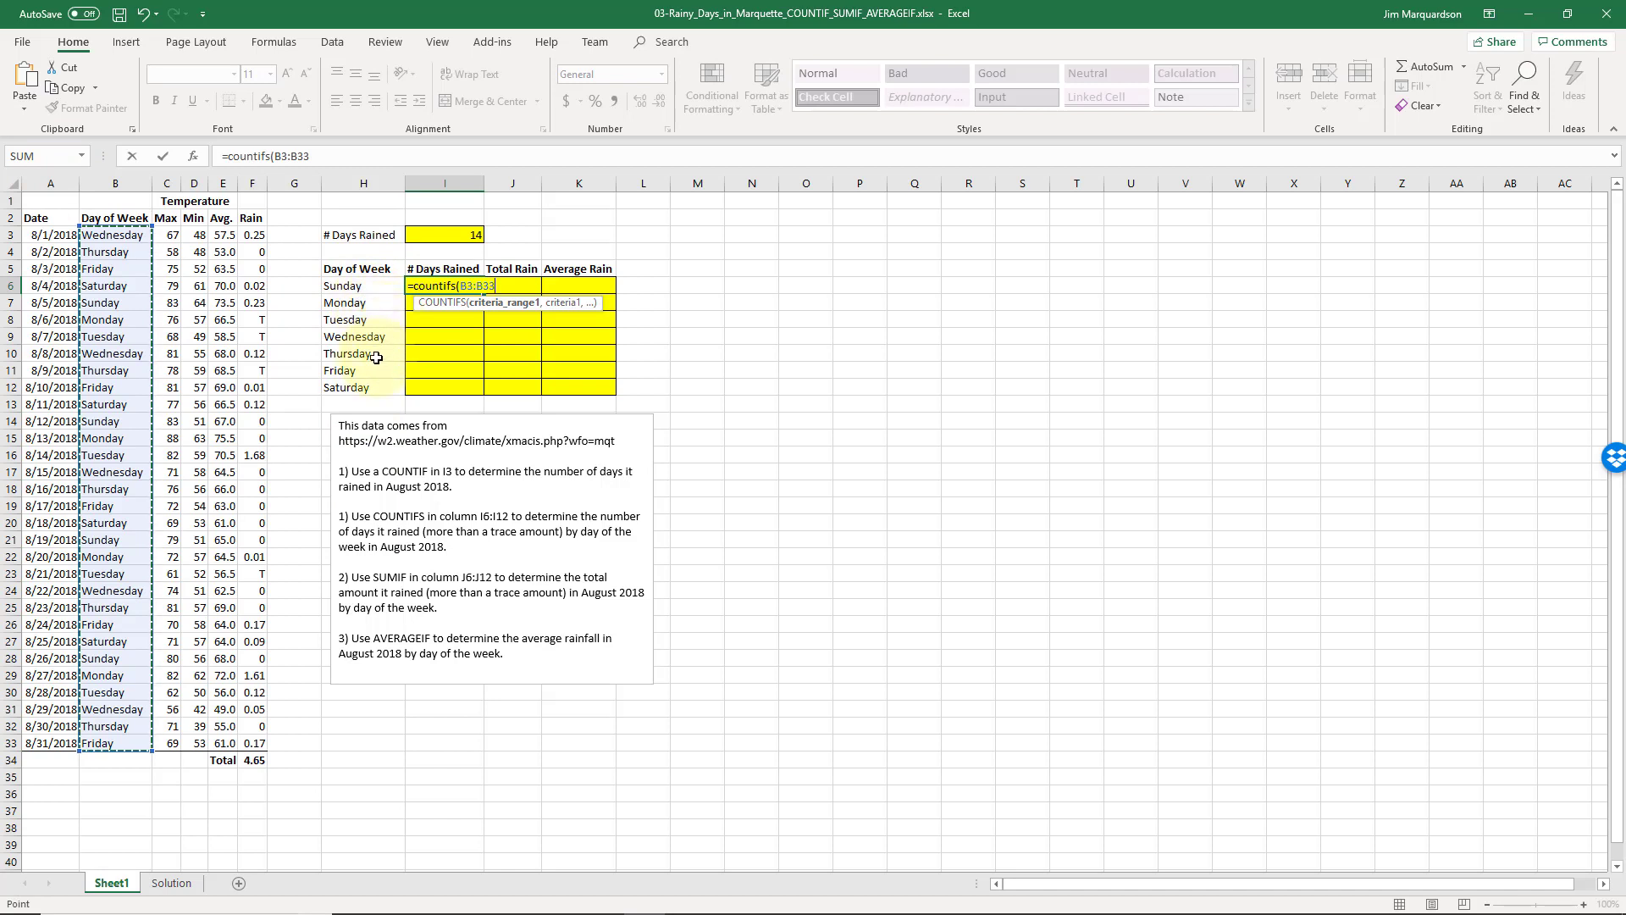
pyautogui.press('F4')
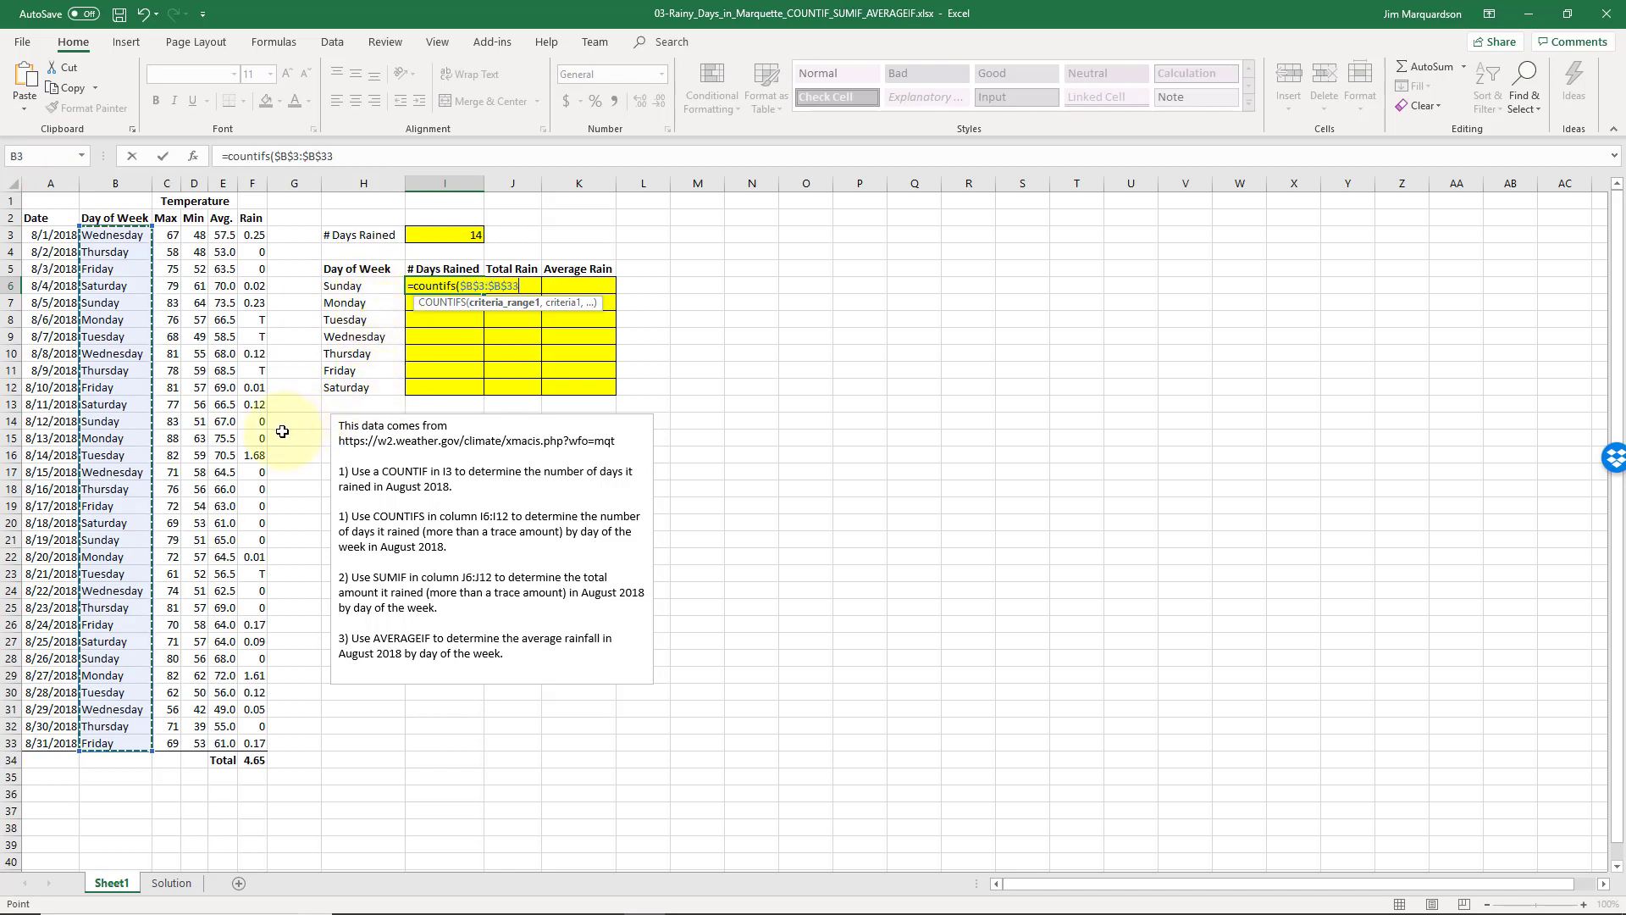
pyautogui.write(',')
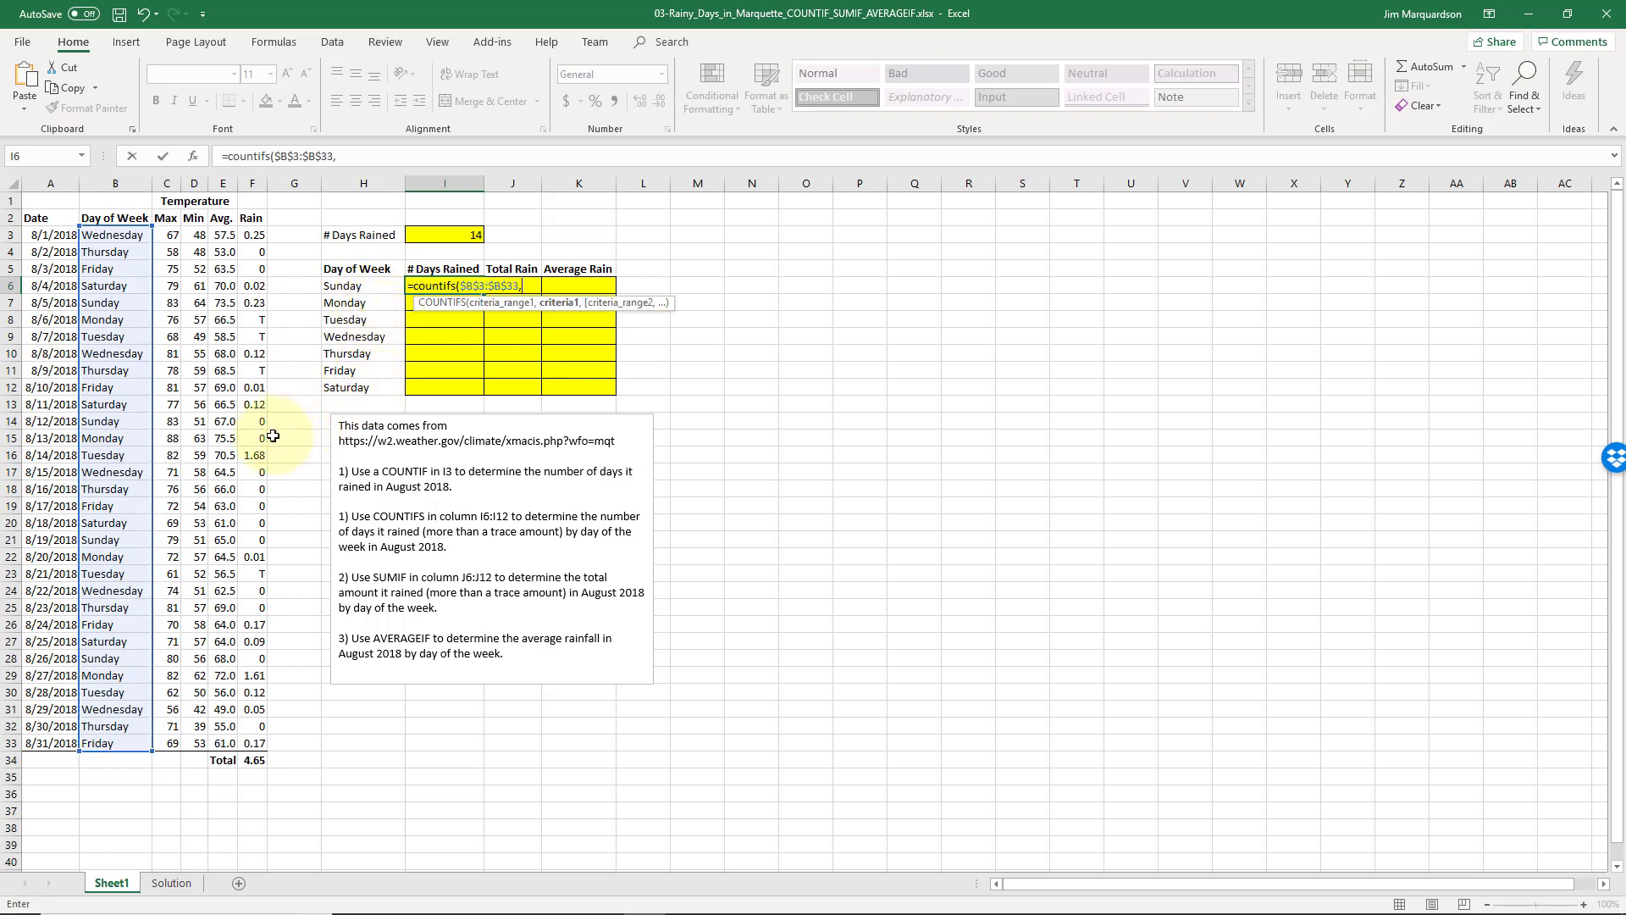
pyautogui.click(371, 285)
pyautogui.click(371, 289)
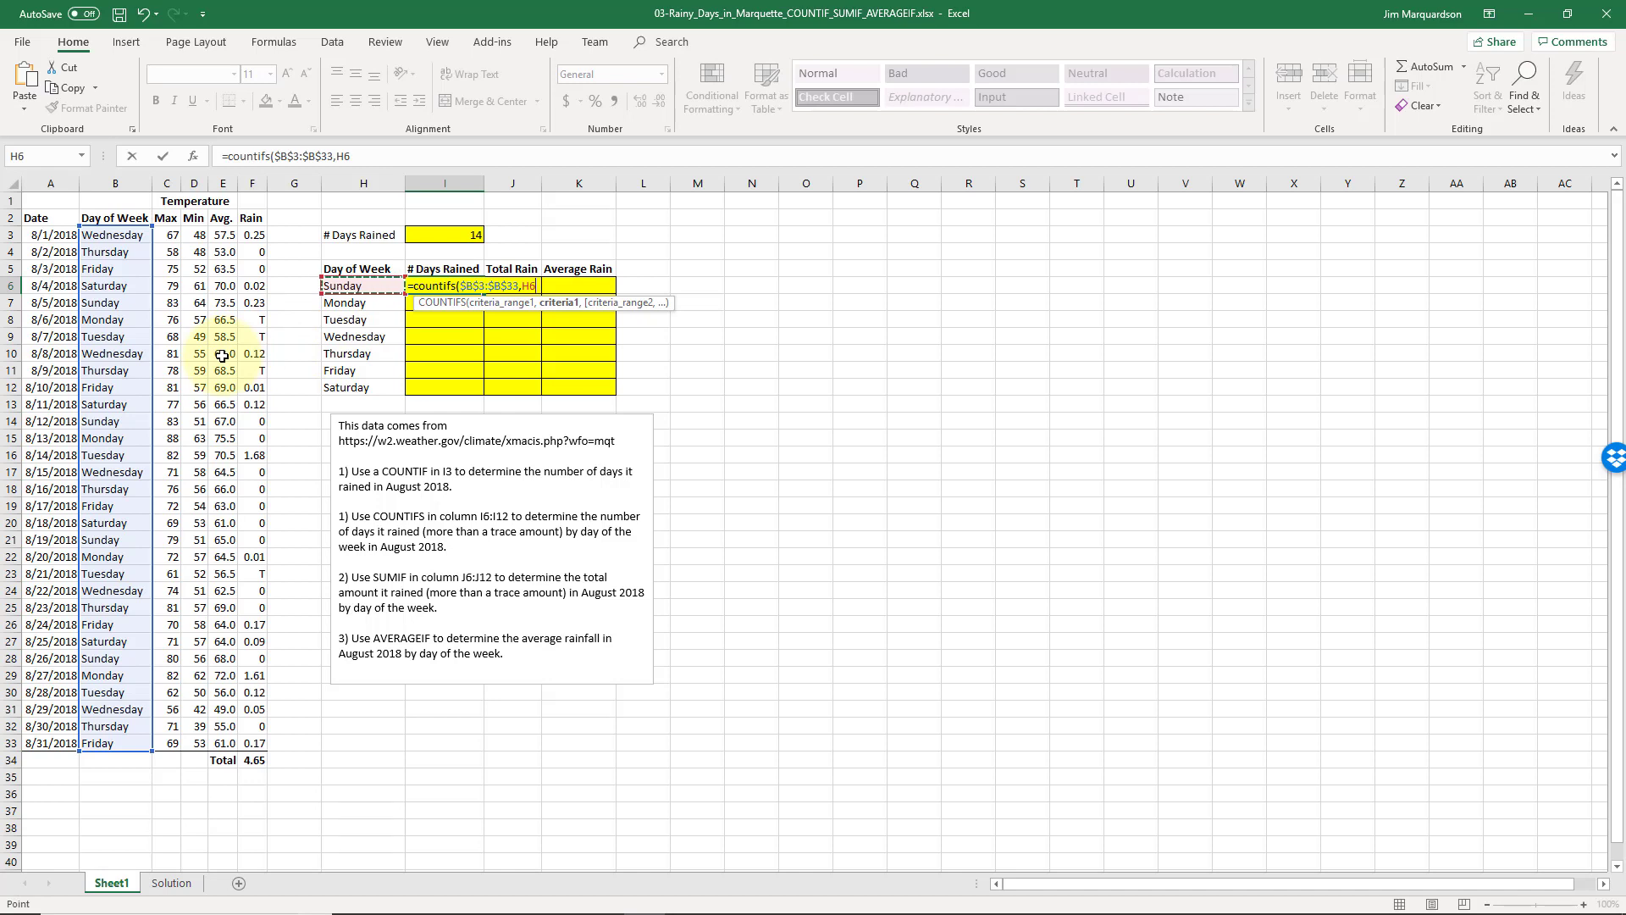
pyautogui.write(',')
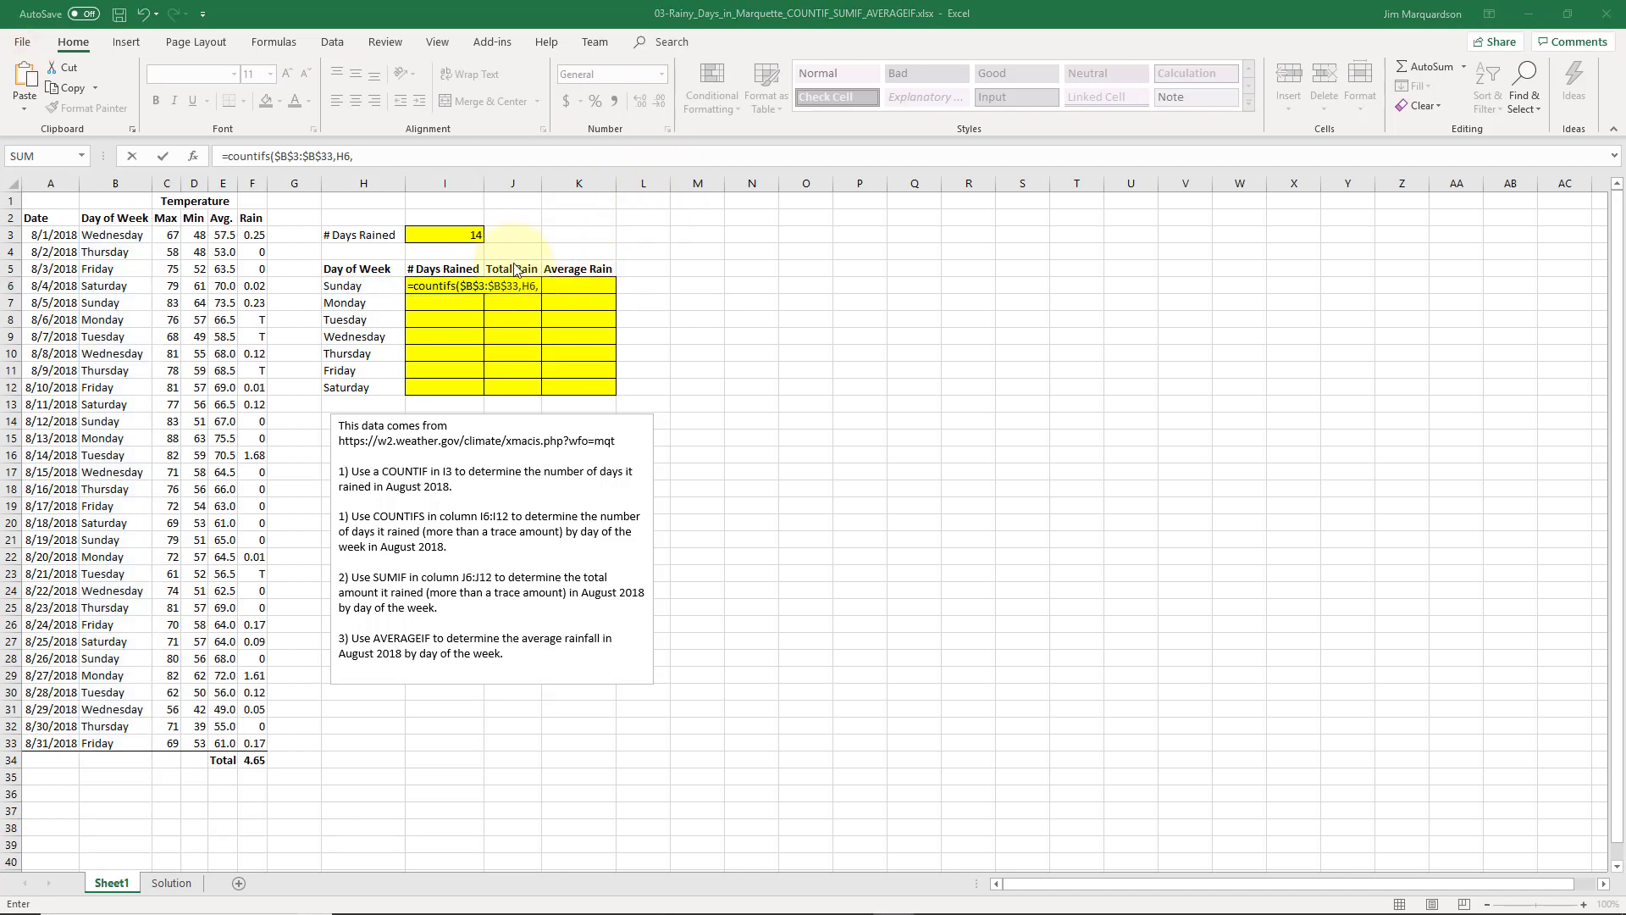
pyautogui.click(420, 159)
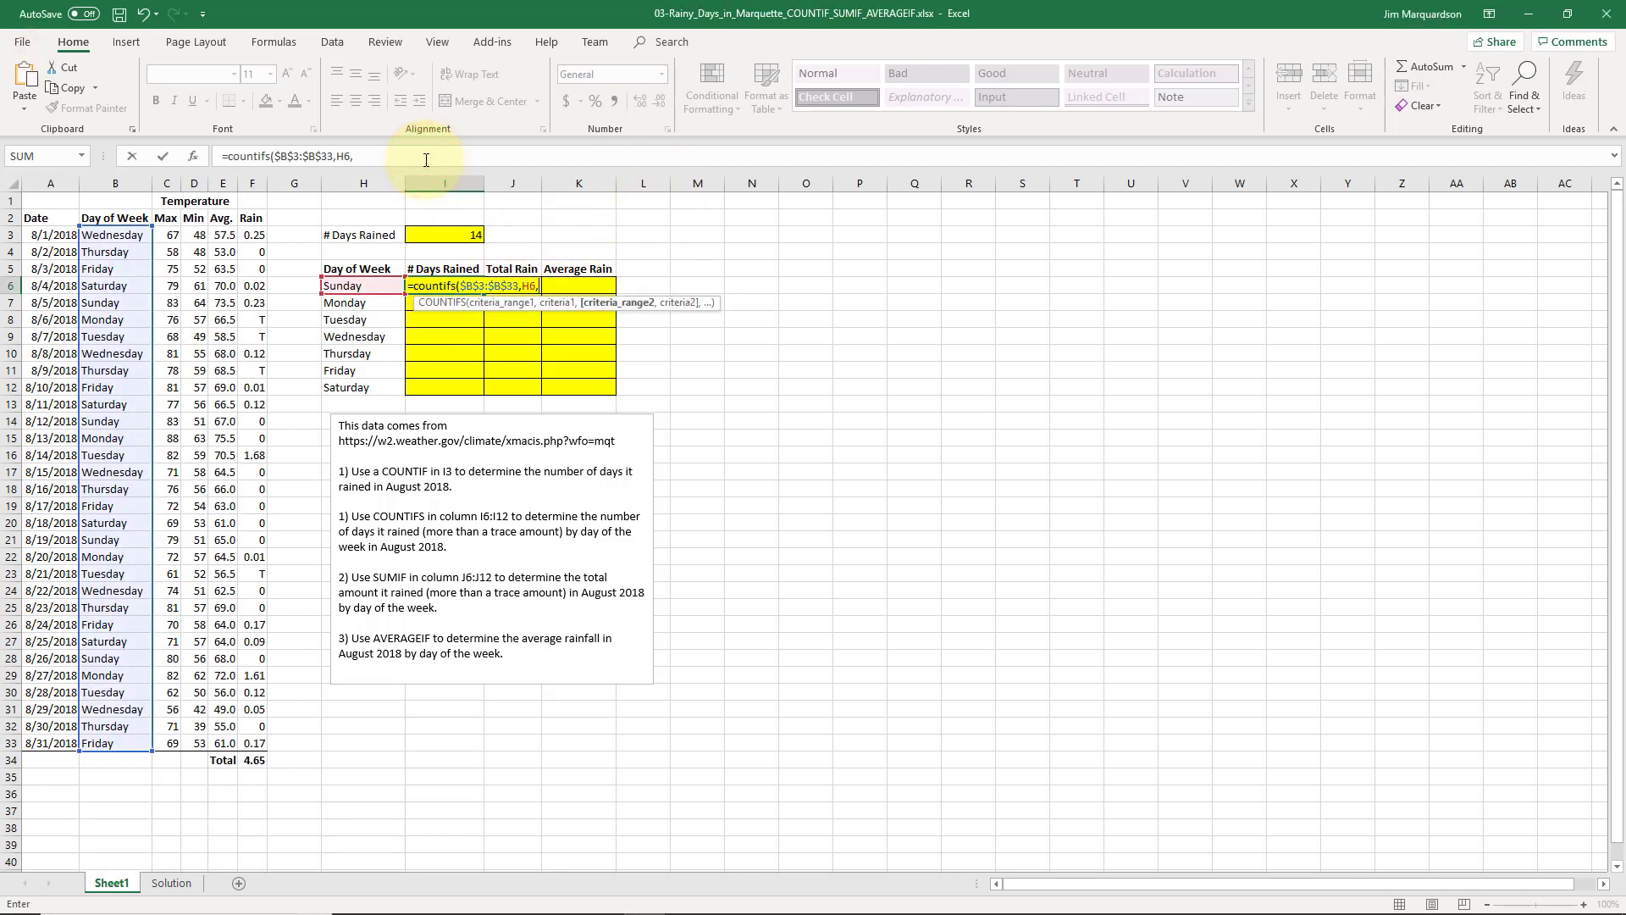
pyautogui.click(565, 286)
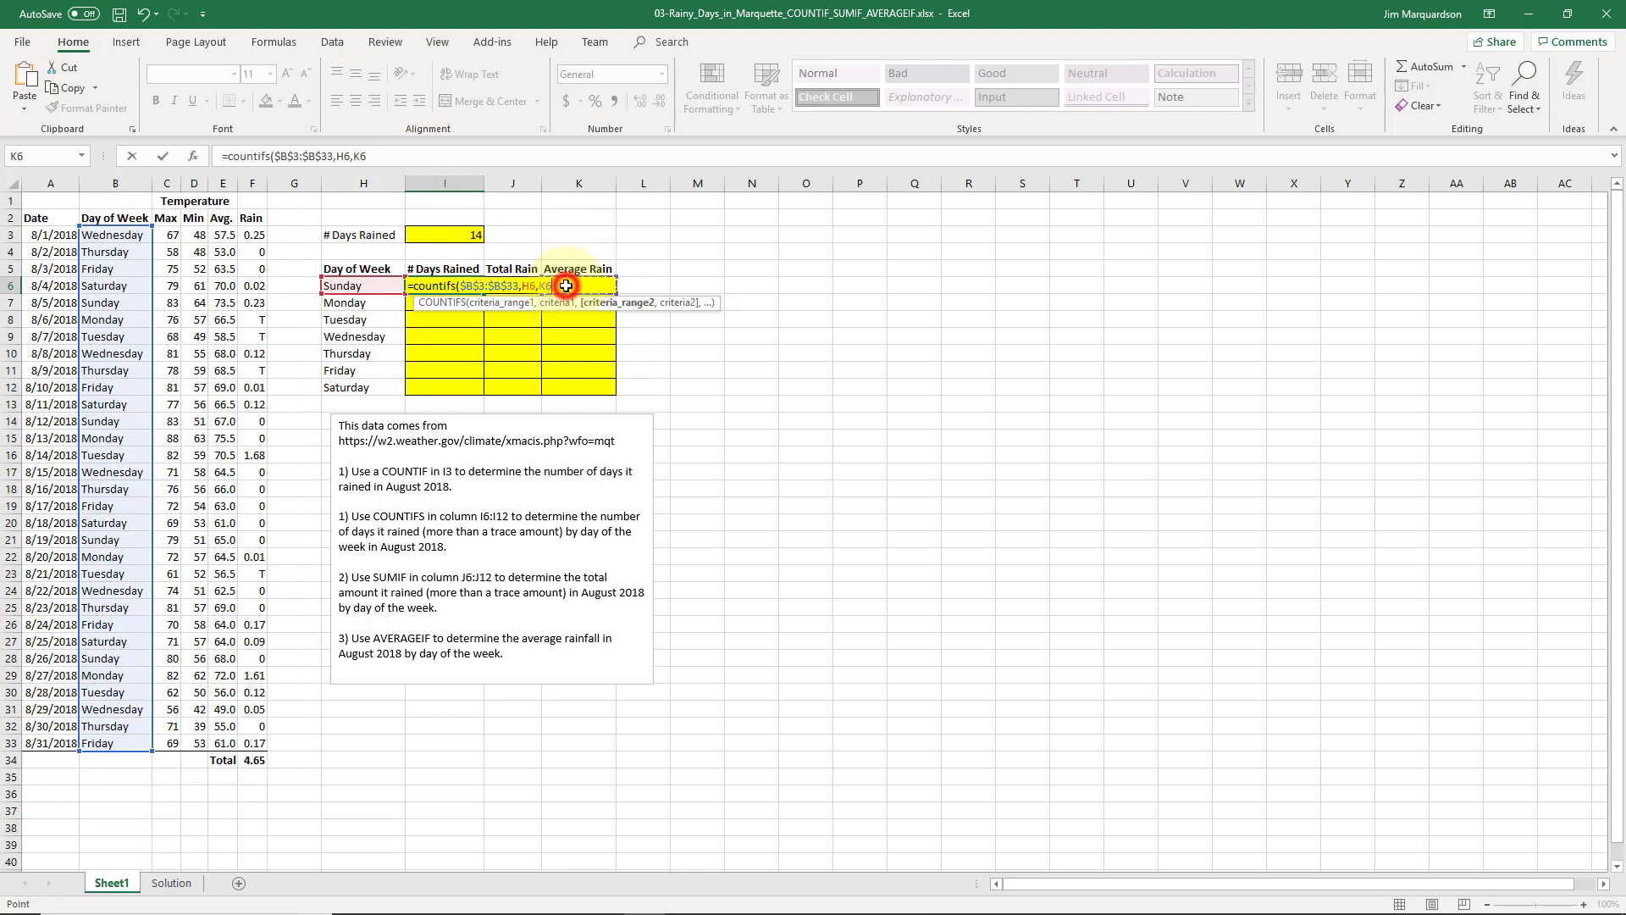
pyautogui.click(430, 159)
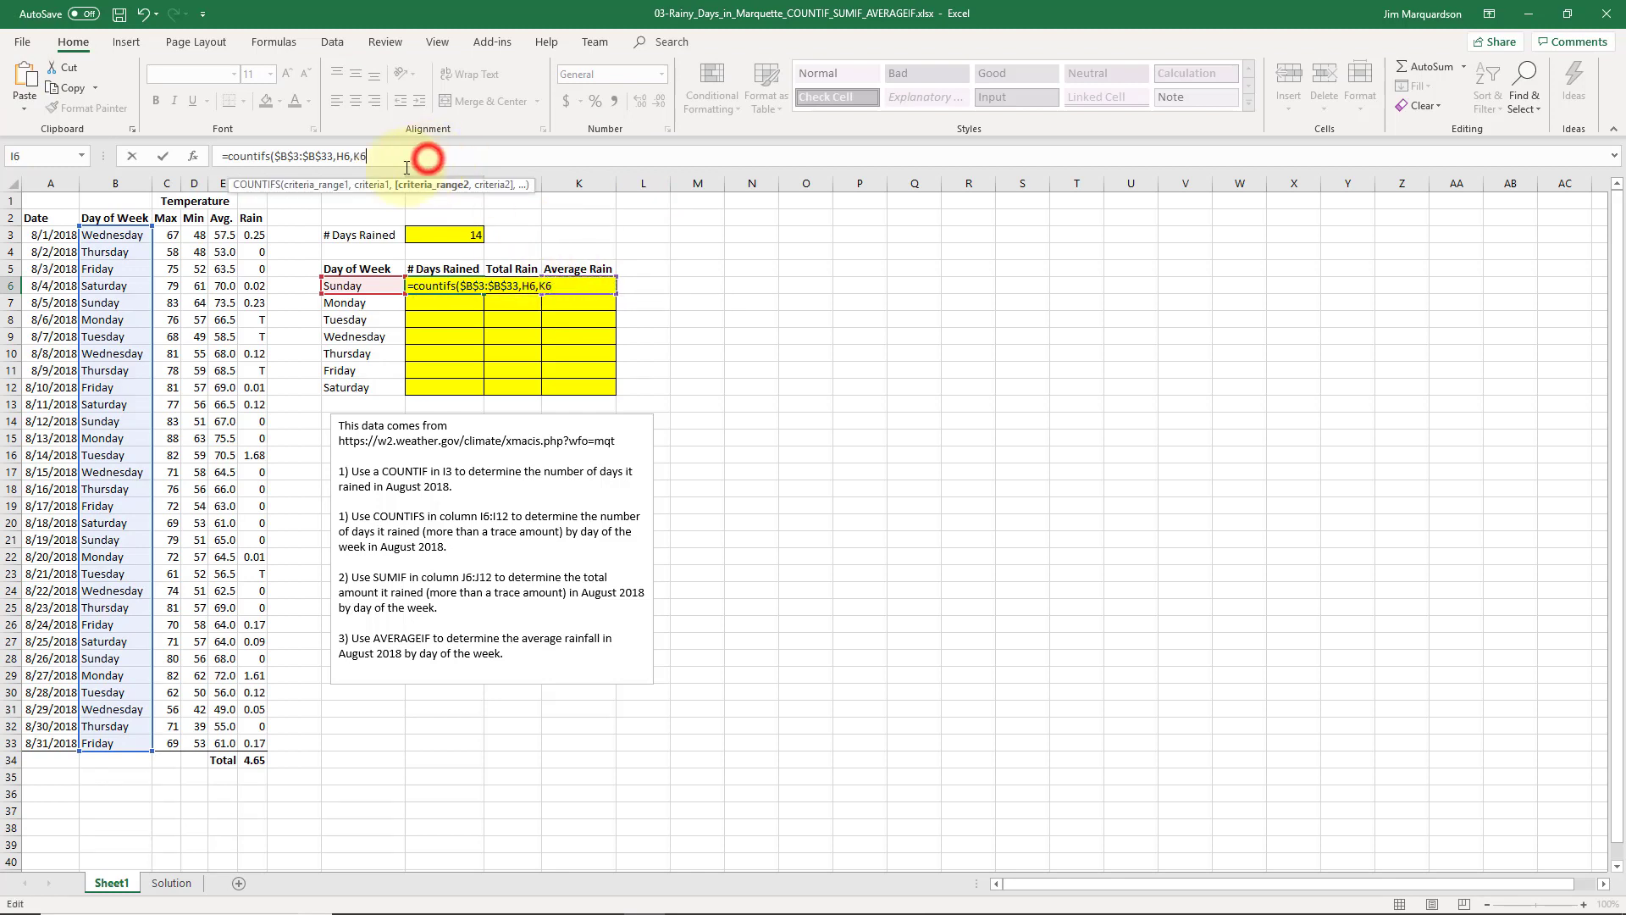
# - Replace the stray K6 with $F$3:$F$33 and ">0" to finish I6's COUNTIFS, returning 1
pyautogui.press('BackSpace')
pyautogui.press('BackSpace')
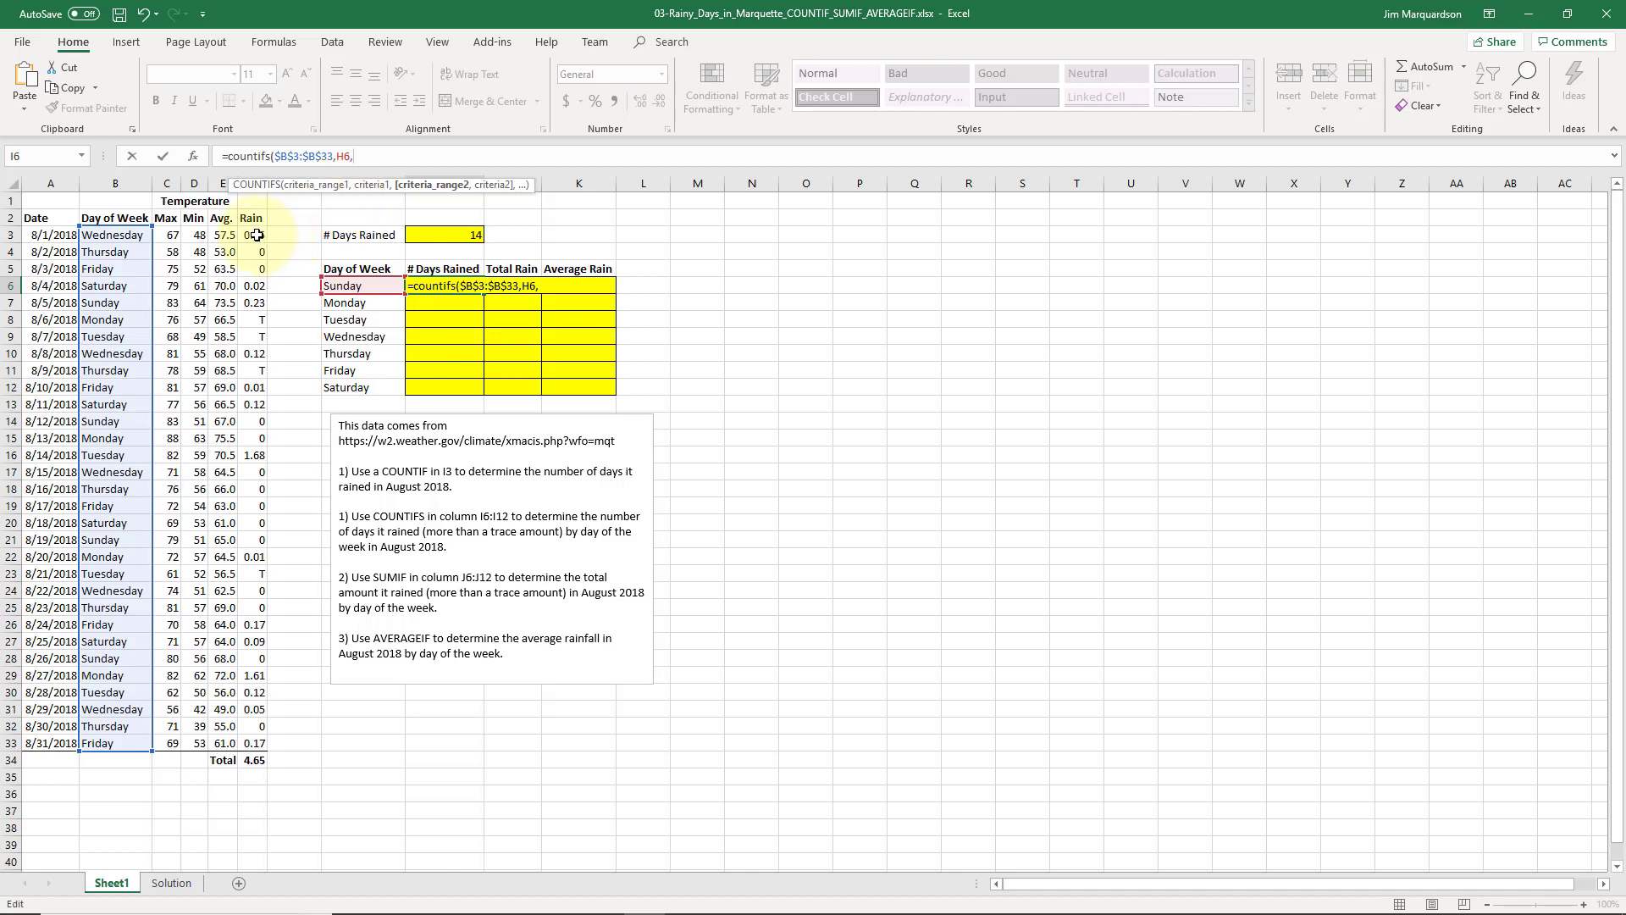
pyautogui.moveTo(257, 234); pyautogui.dragTo(259, 742)
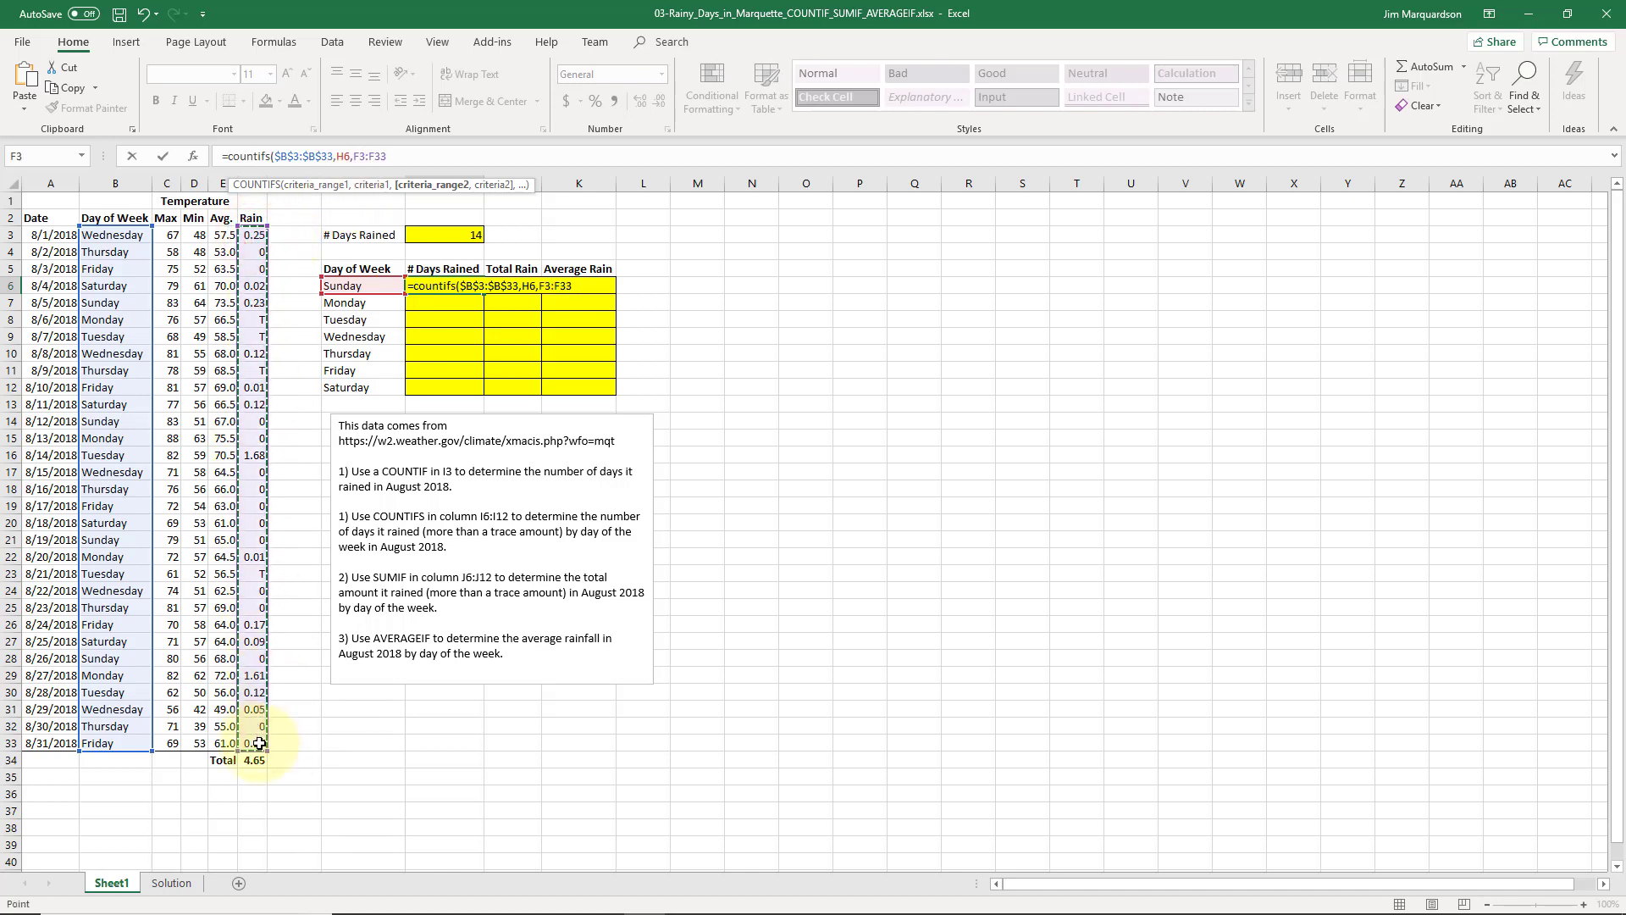
pyautogui.press('F4')
pyautogui.write(',')
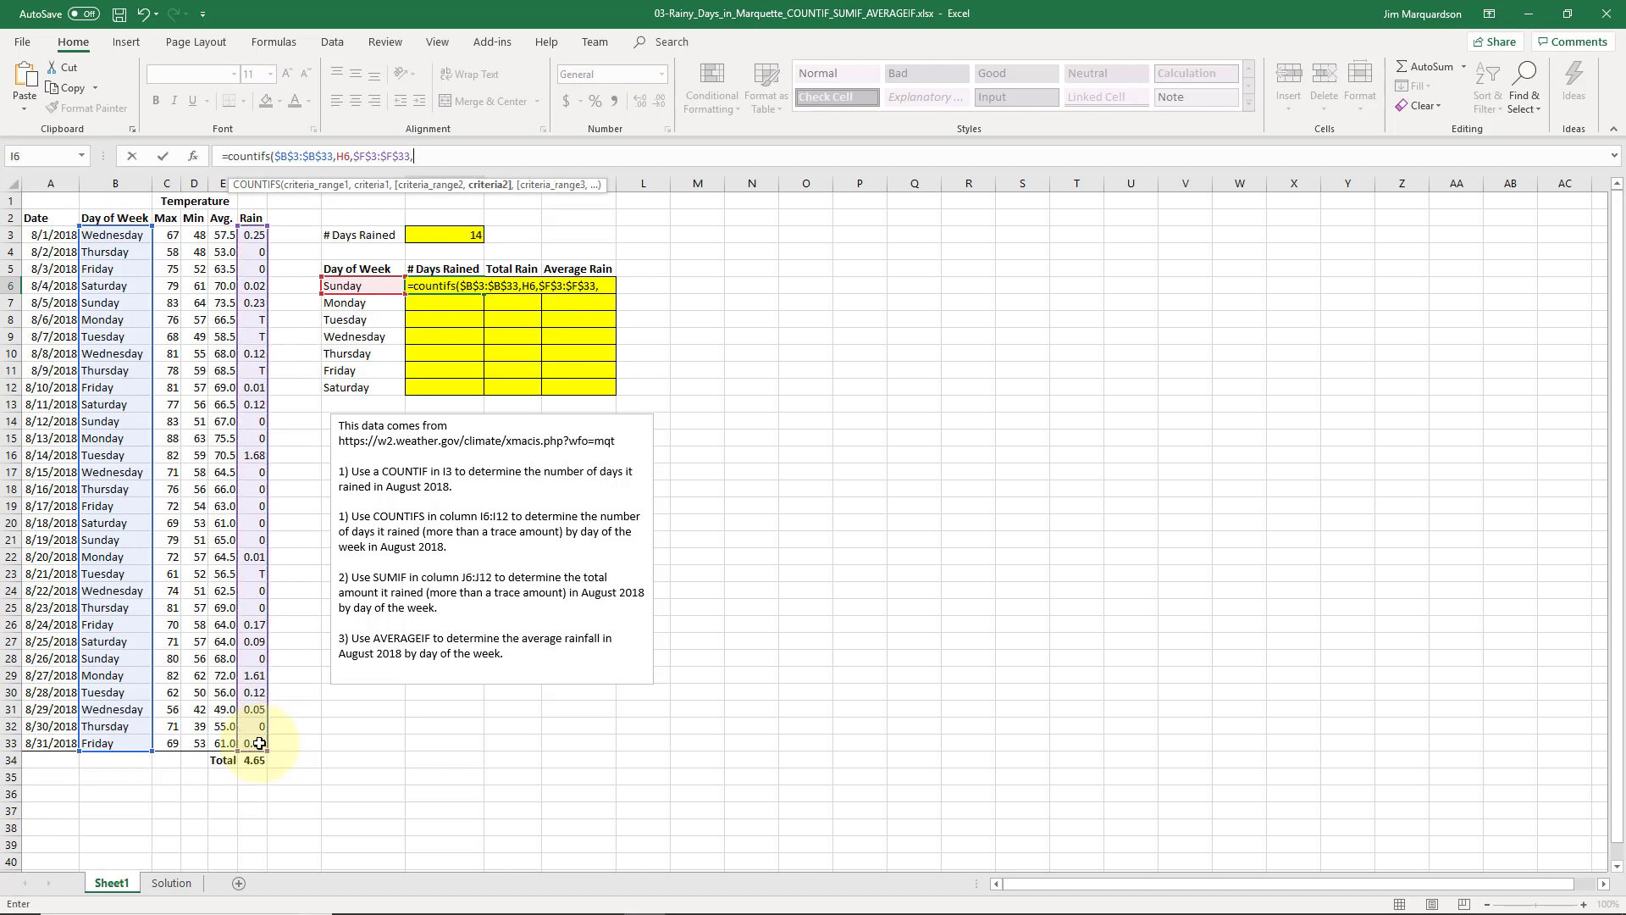
pyautogui.write('">0")')
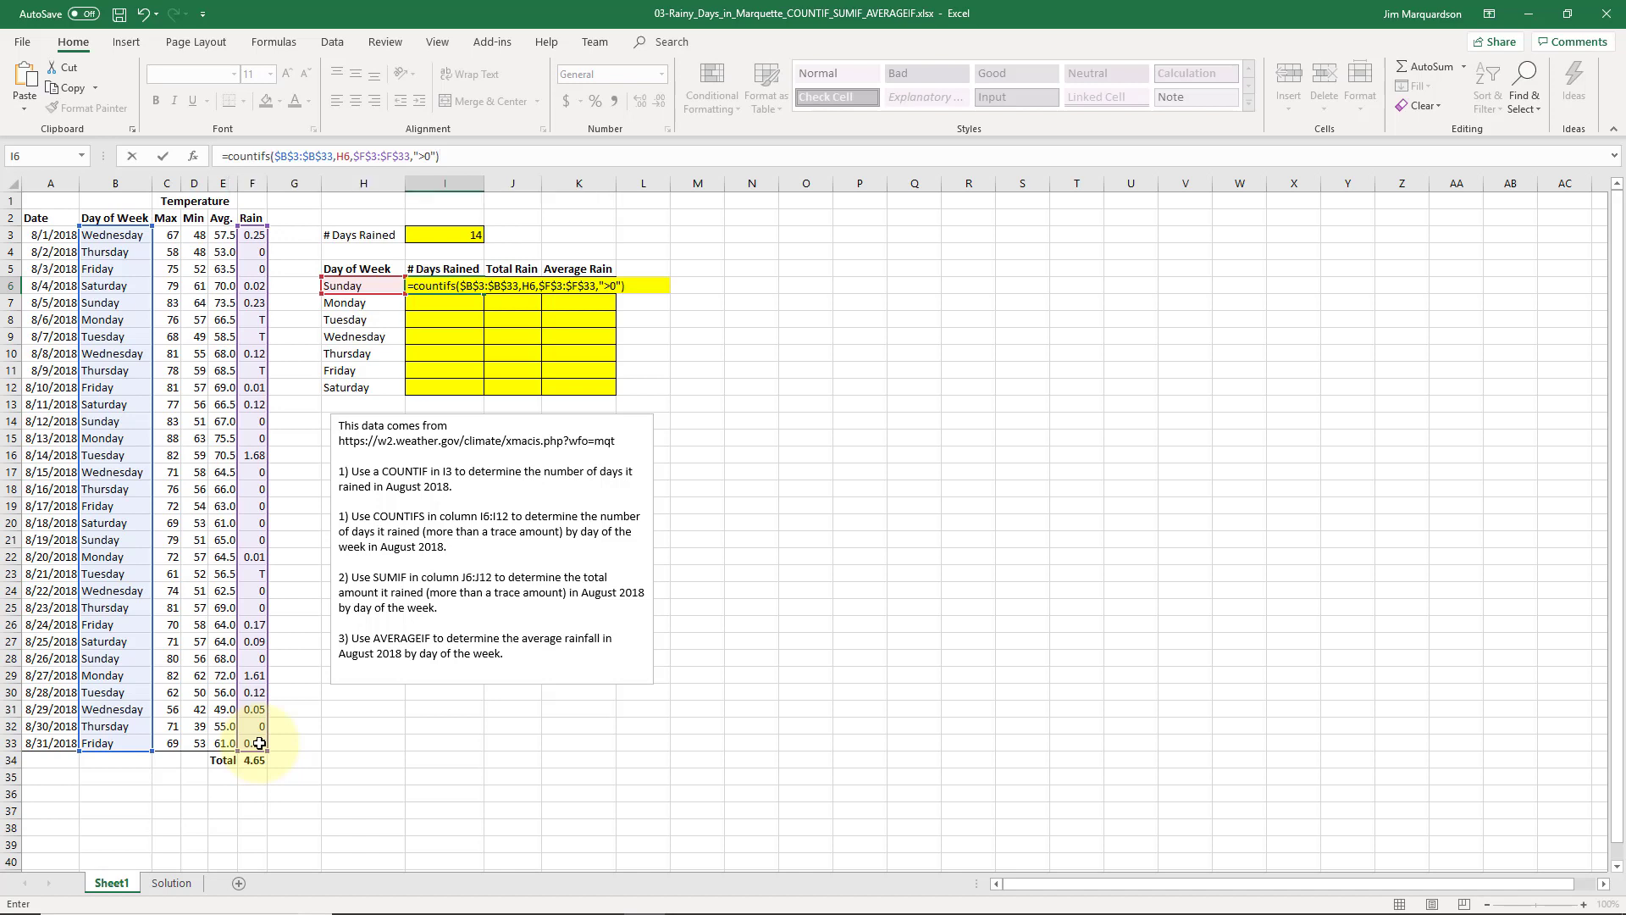
pyautogui.press('Return')
pyautogui.press('Up')
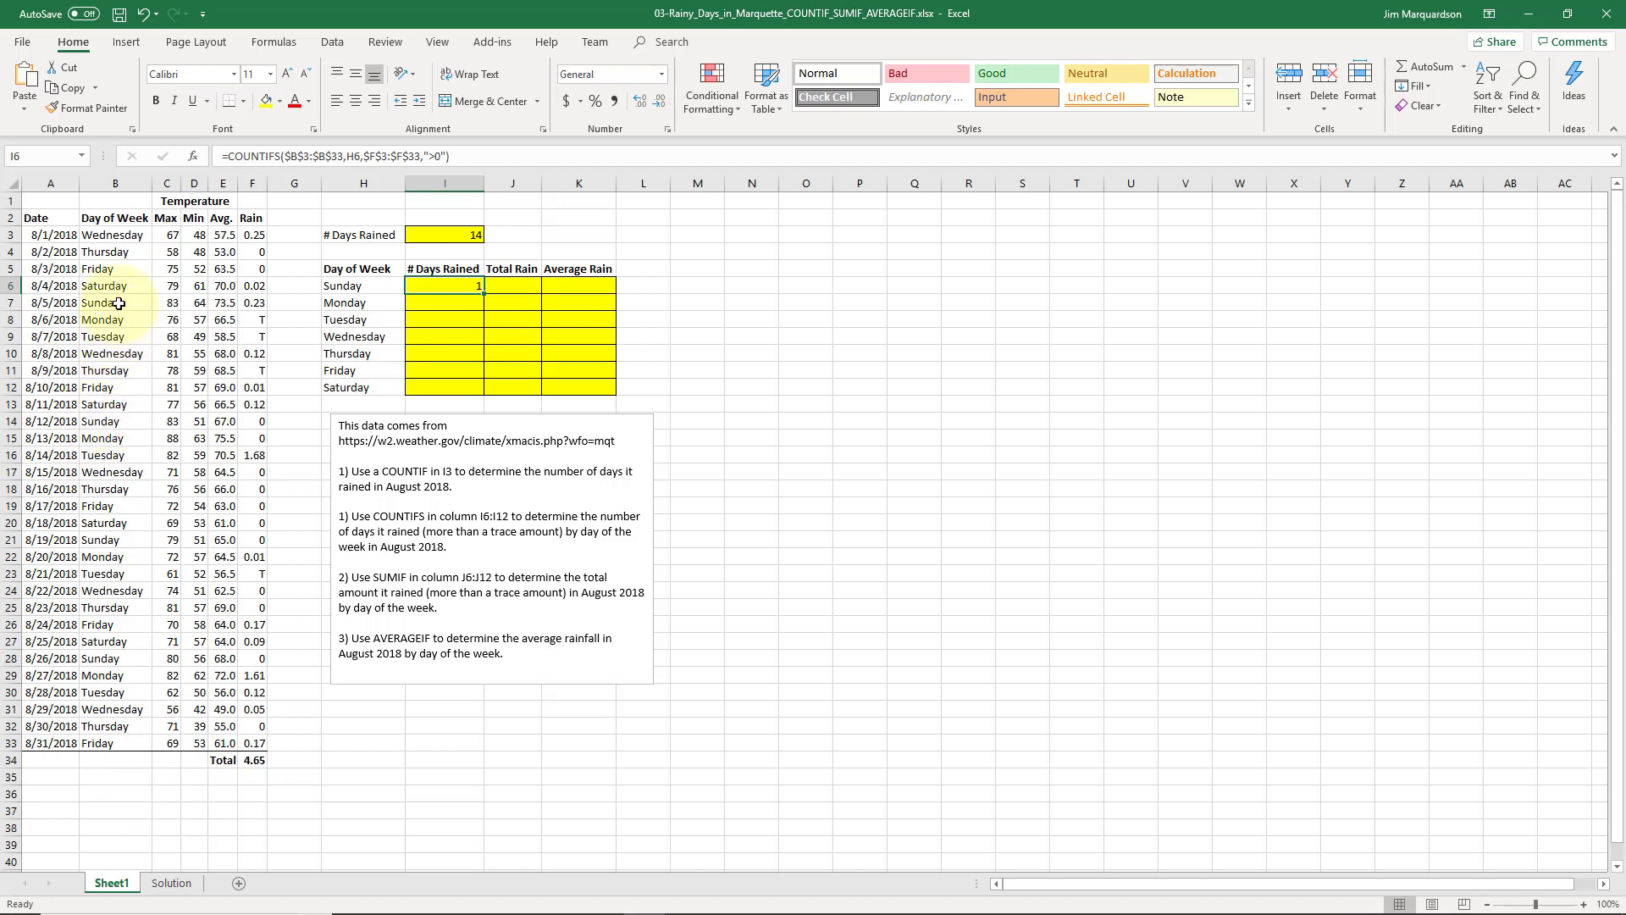
# - Check the rain values in the Sunday rows for 8/5, 8/12, 8/19 and 8/26
pyautogui.moveTo(119, 303); pyautogui.dragTo(259, 305)
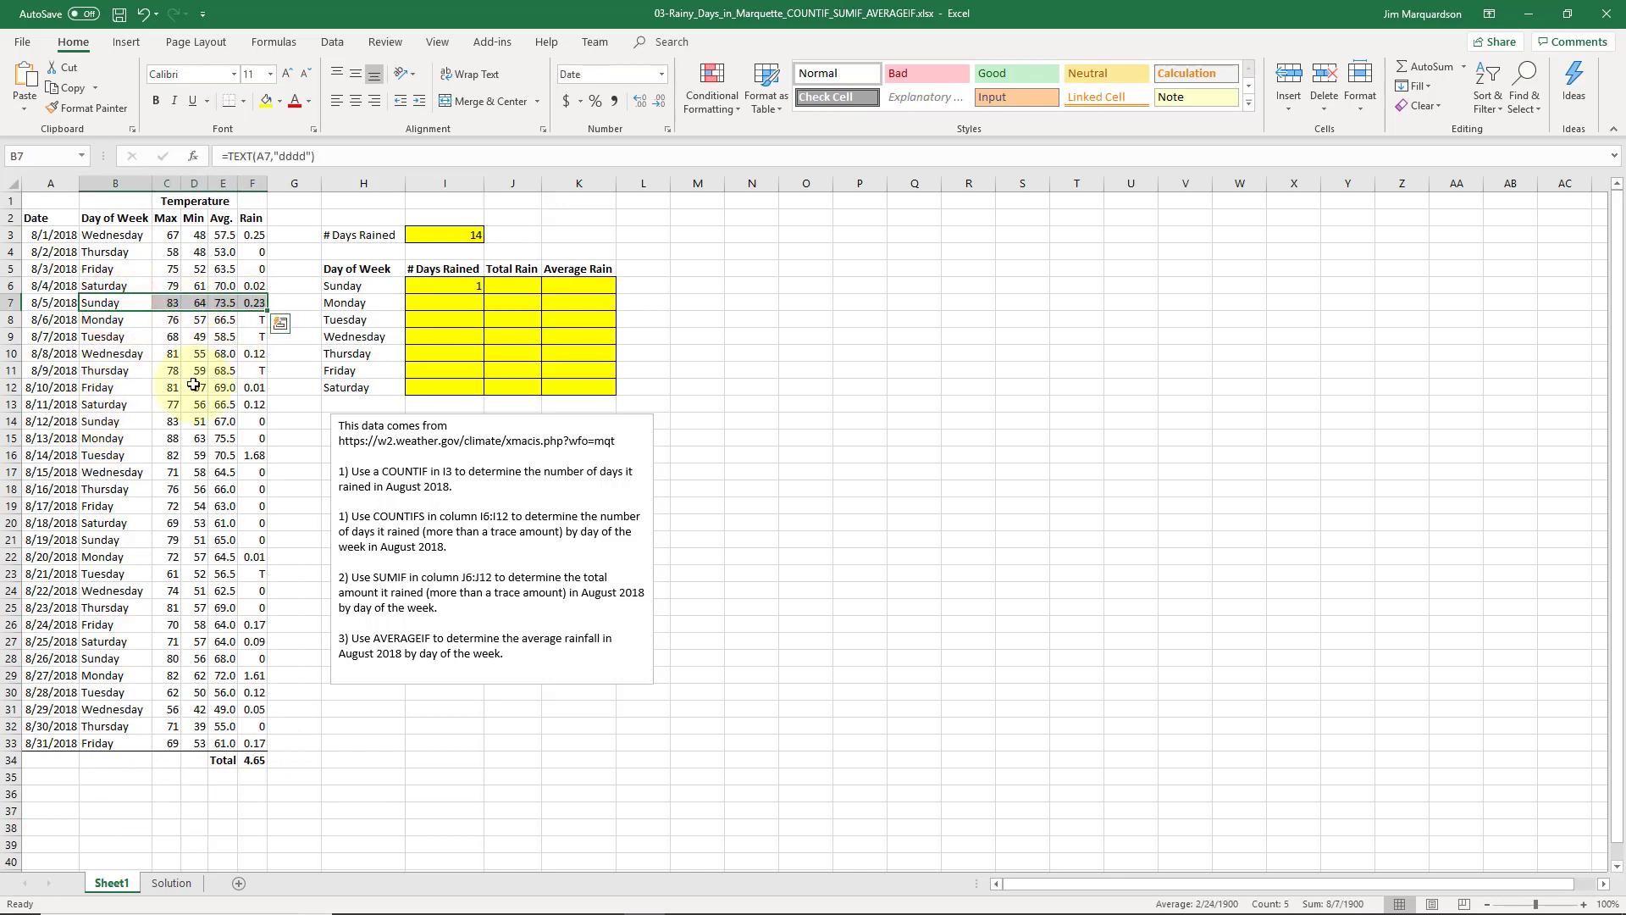
pyautogui.moveTo(116, 423); pyautogui.dragTo(248, 424)
pyautogui.moveTo(119, 545); pyautogui.dragTo(255, 542)
pyautogui.moveTo(117, 664); pyautogui.dragTo(254, 661)
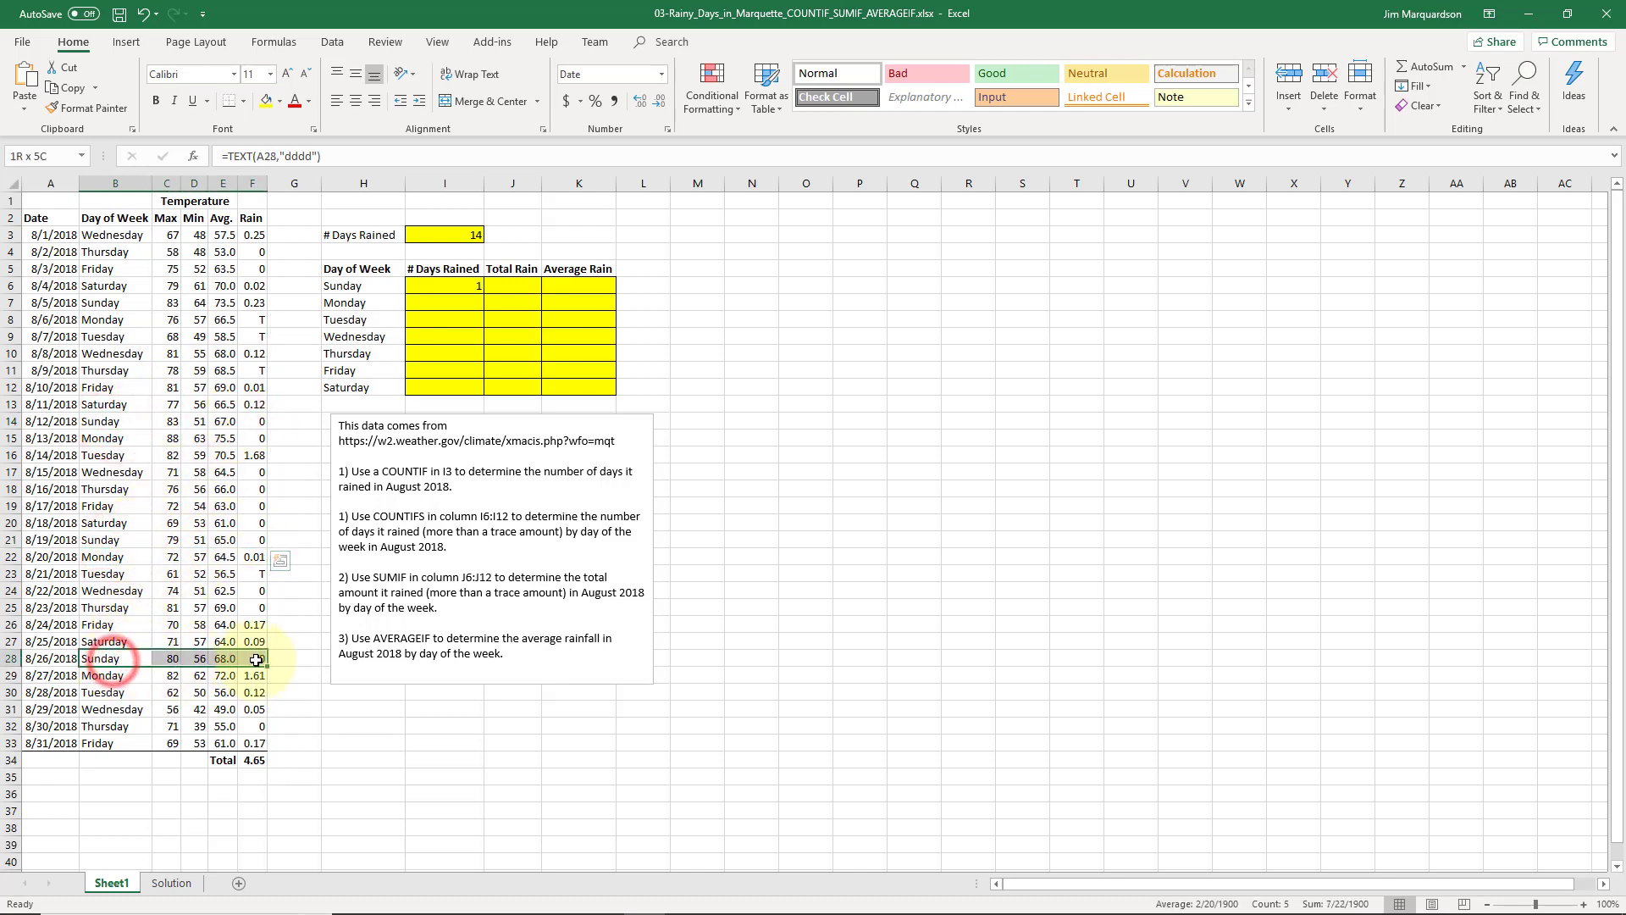
# - Fill I6's COUNTIFS down to I12 and verify the weekday counts 1, 2, 2, 3, 0, 3, 3
pyautogui.click(457, 292)
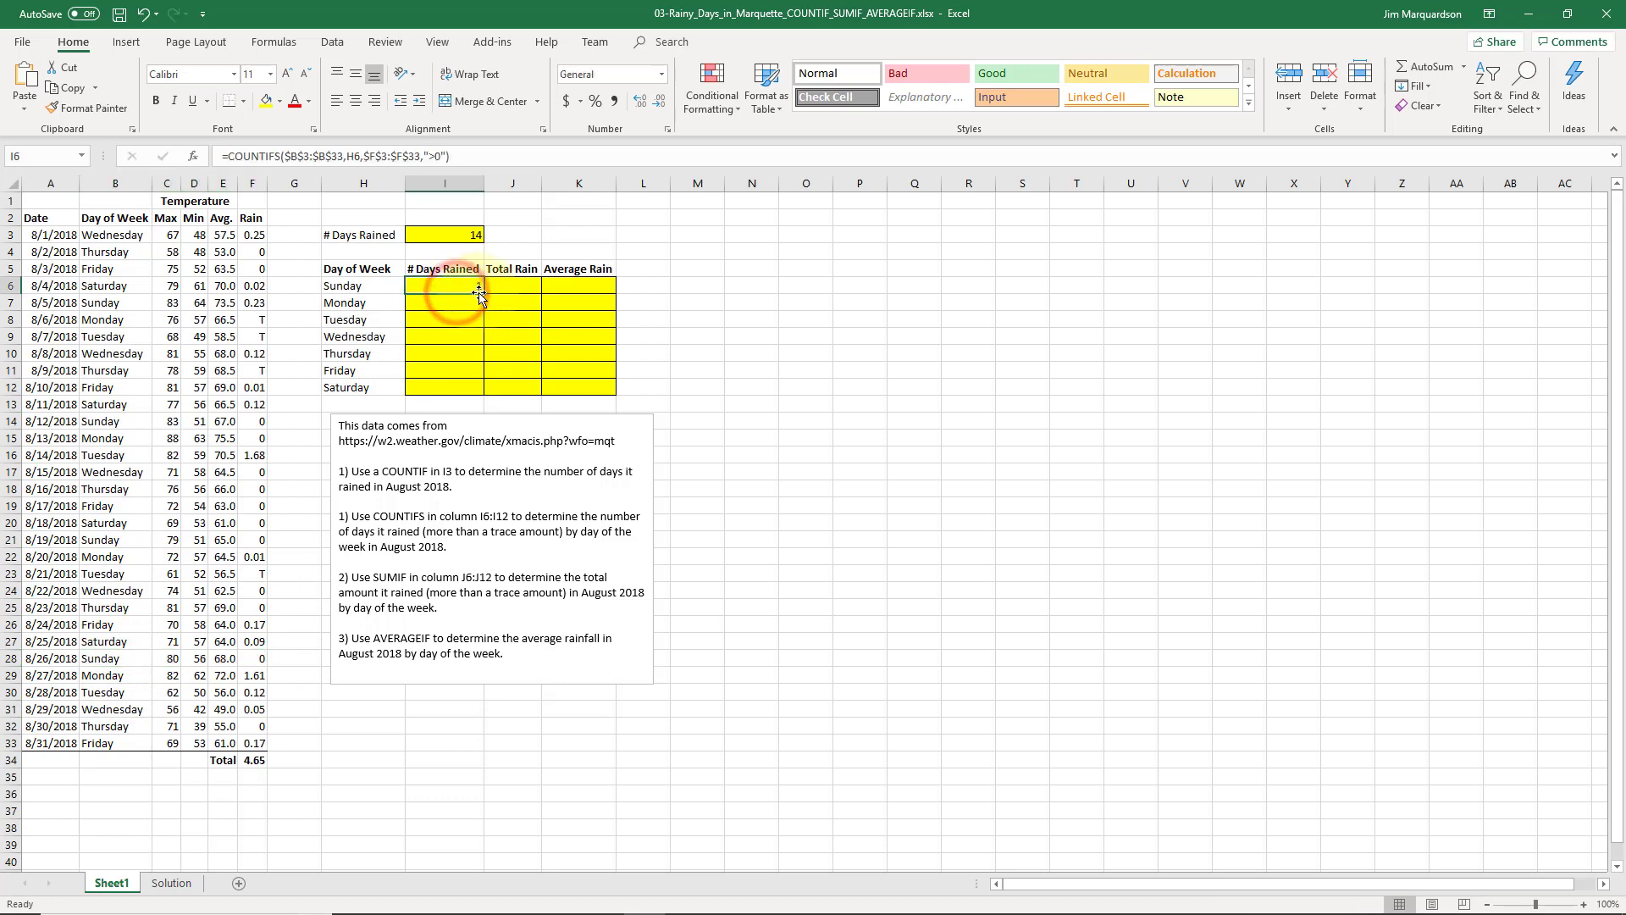
pyautogui.moveTo(481, 293); pyautogui.dragTo(488, 391)
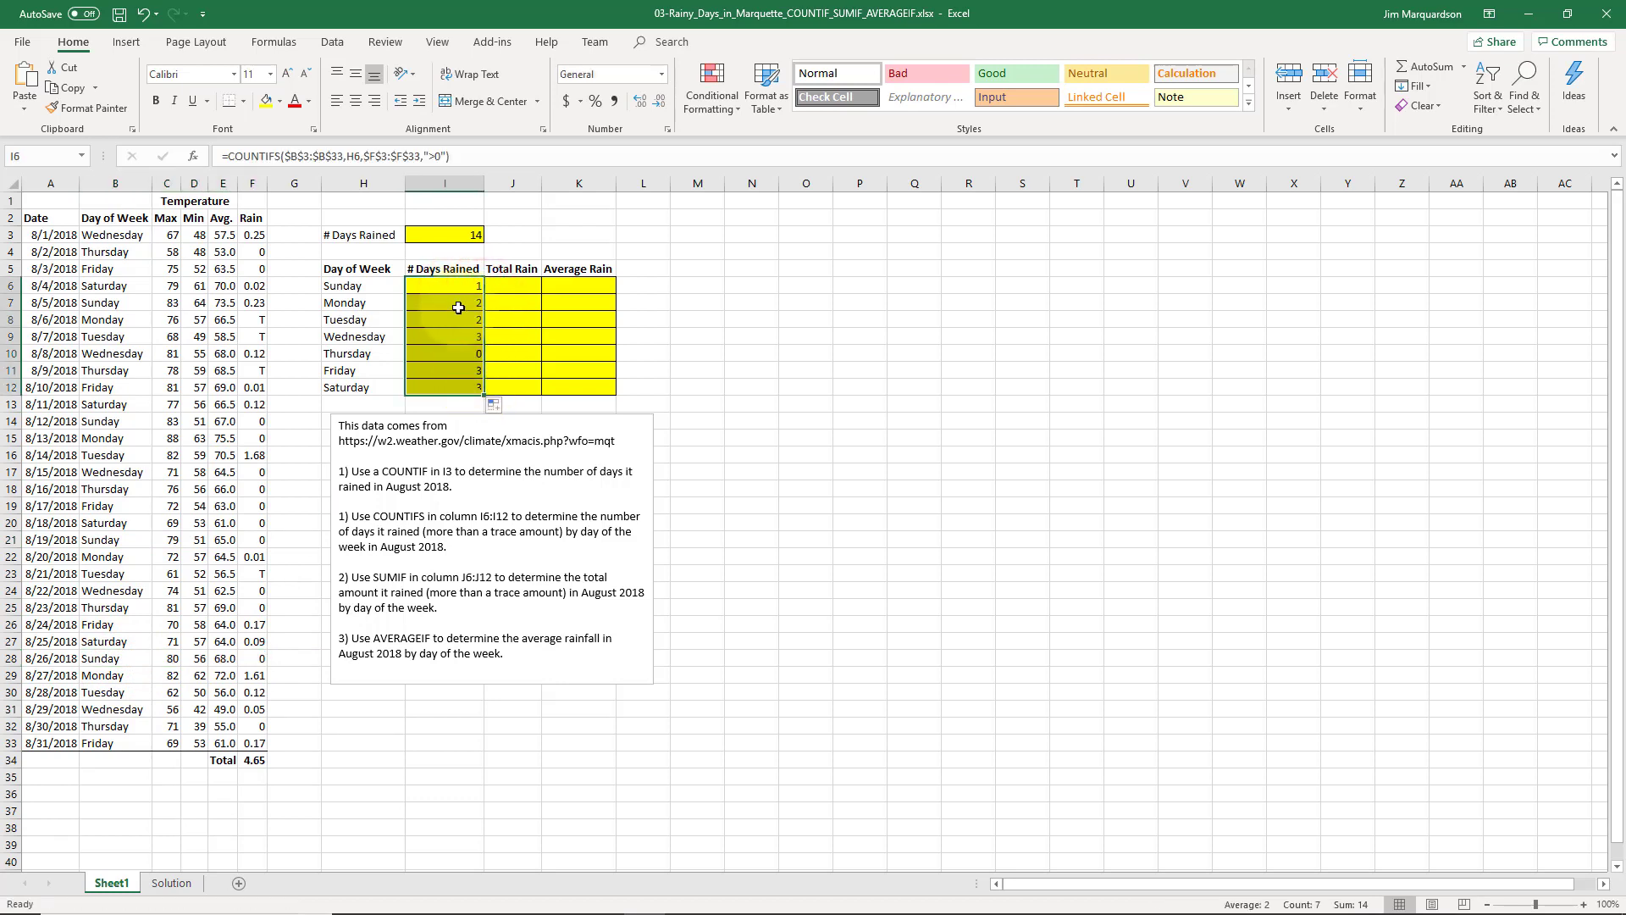
pyautogui.click(453, 292)
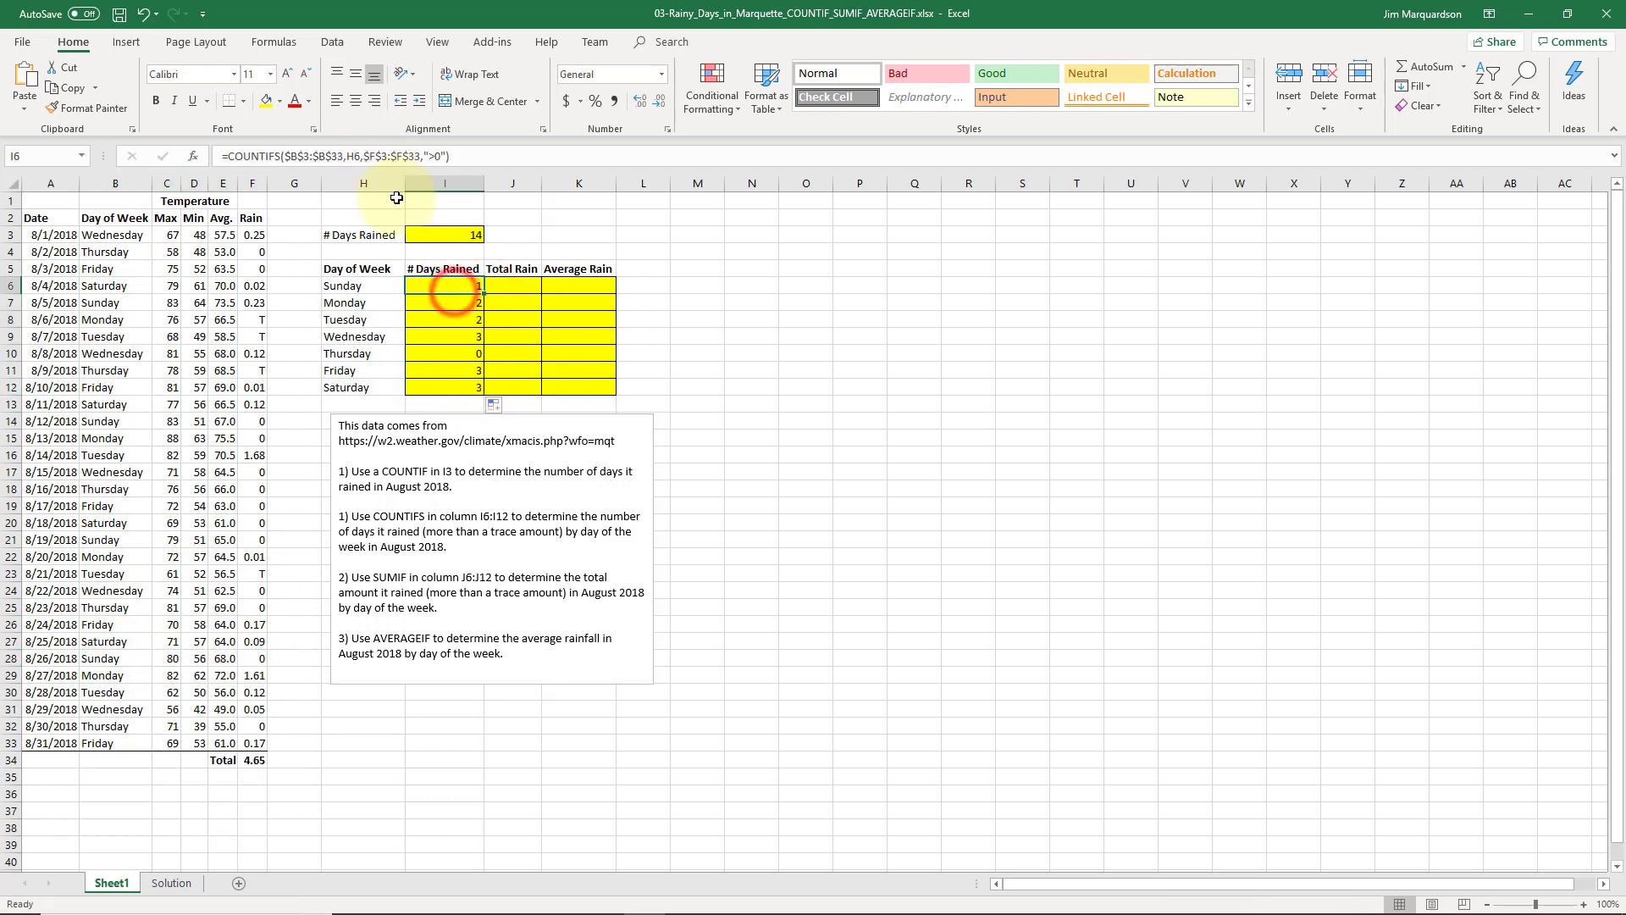
pyautogui.click(446, 303)
pyautogui.press('Down')
pyautogui.press('Down')
pyautogui.press('Down')
pyautogui.press('Down')
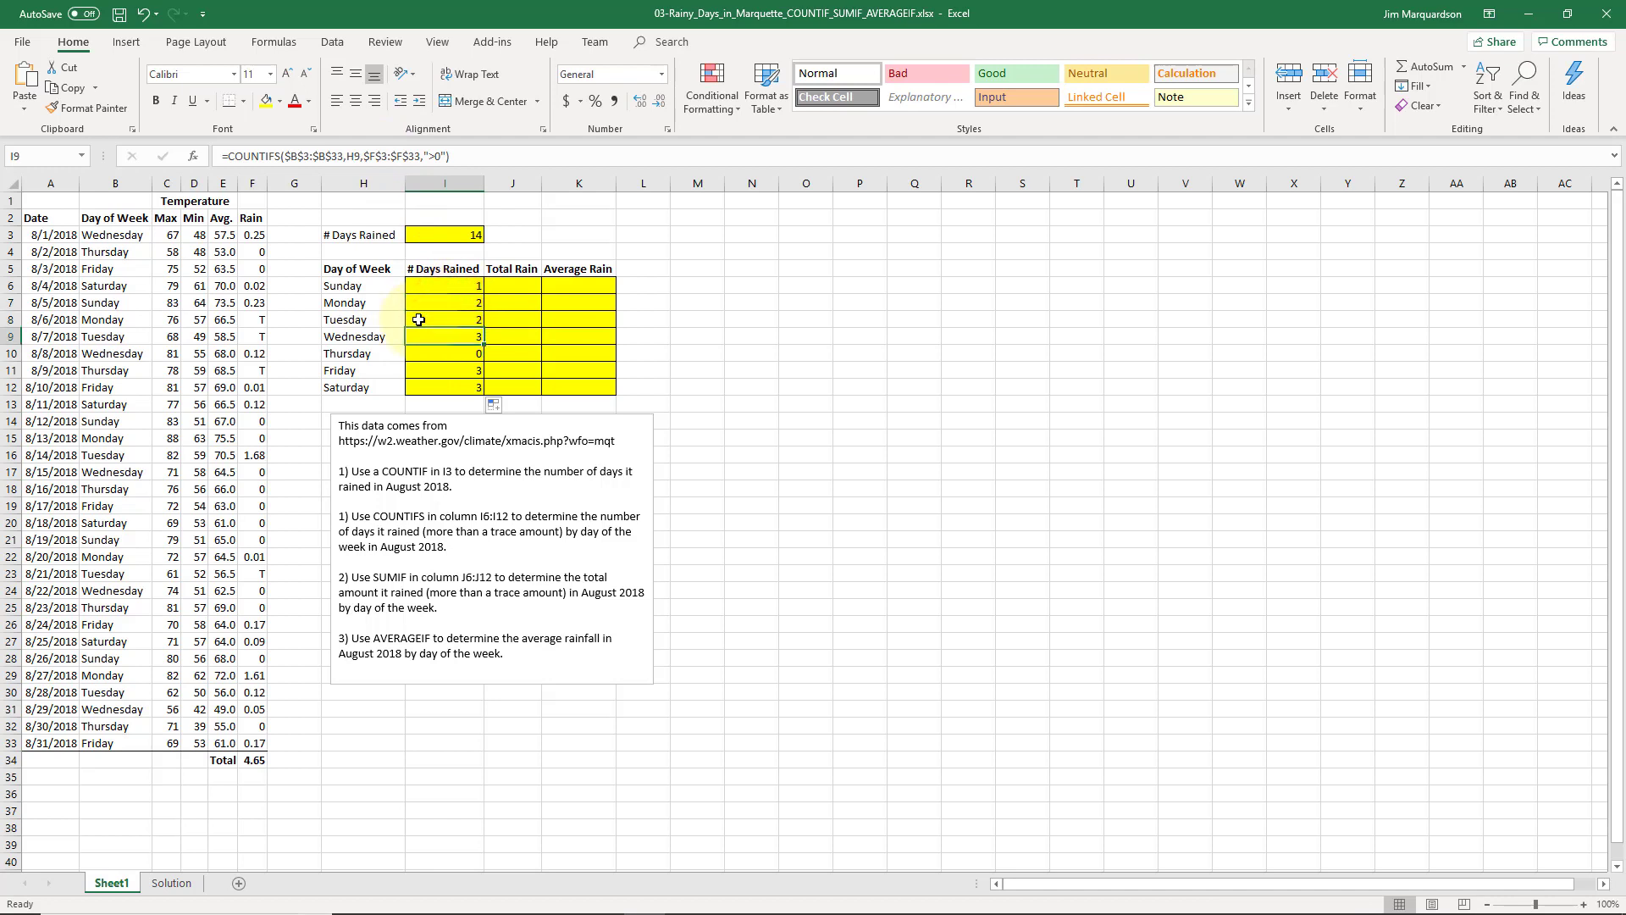
pyautogui.press('Down')
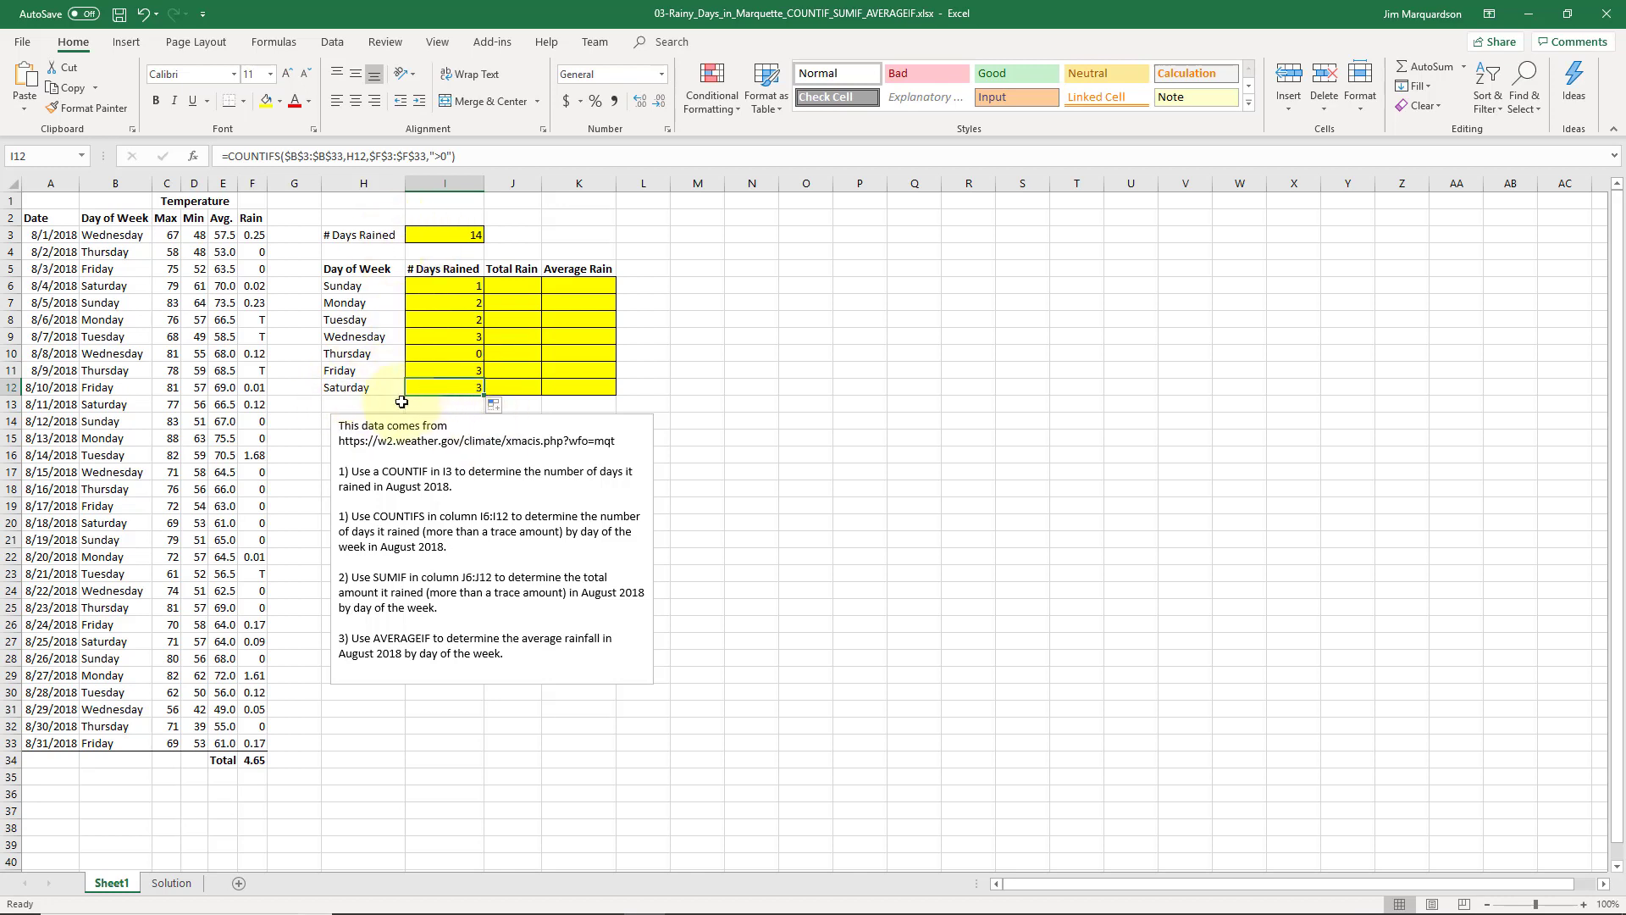
pyautogui.press('Up')
pyautogui.press('Up')
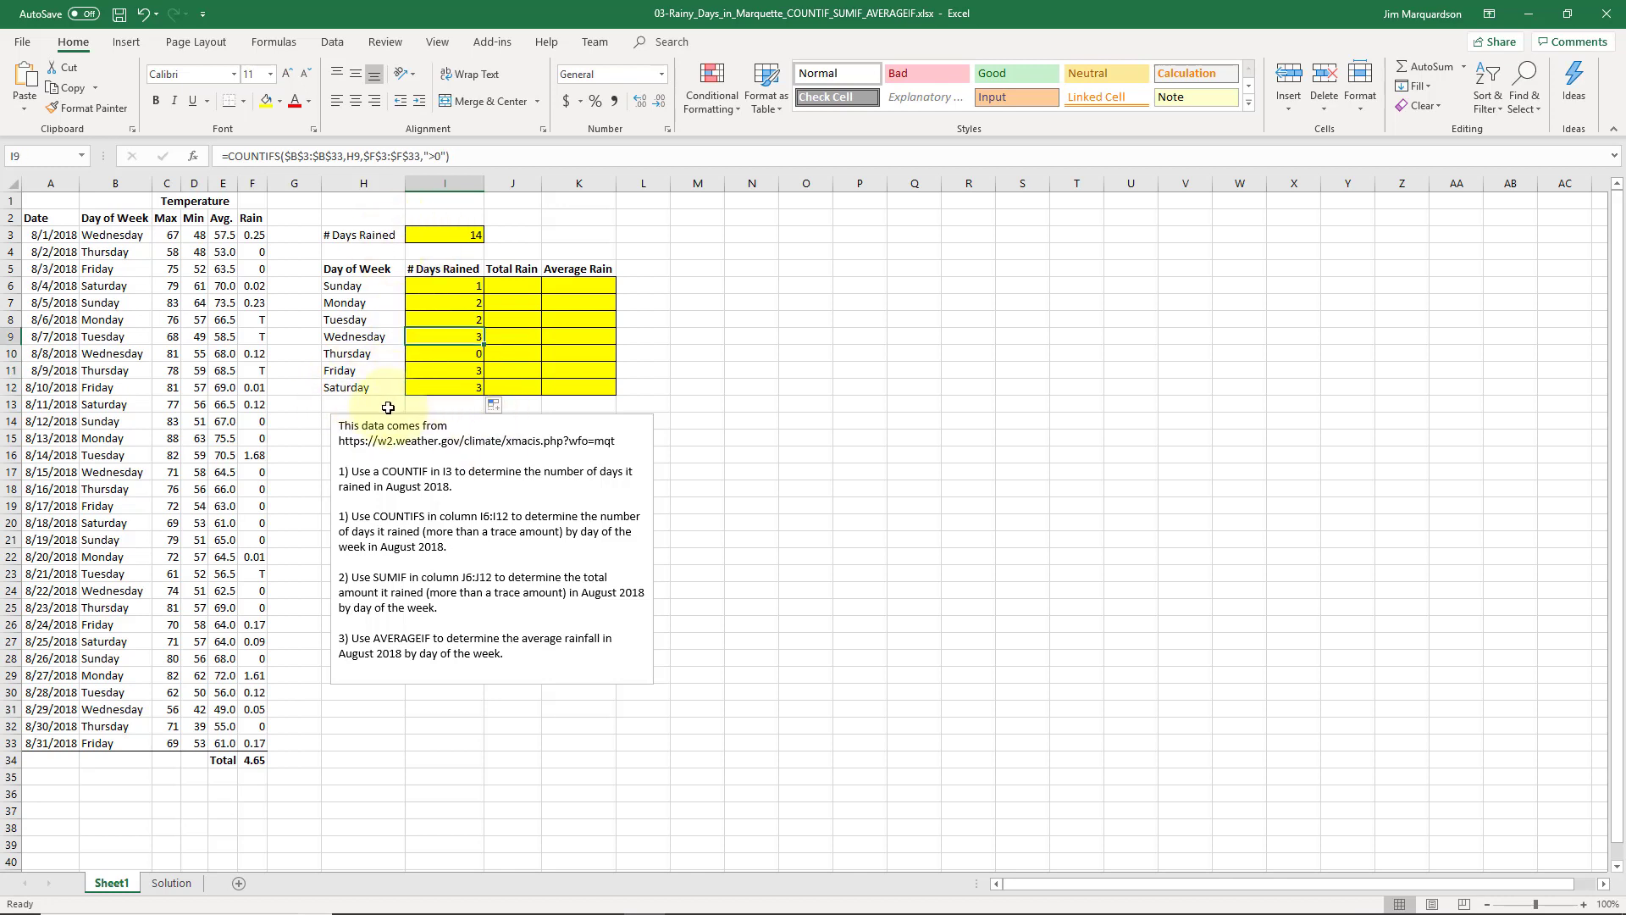
pyautogui.press('Up')
pyautogui.press('Up')
pyautogui.press('Up')
pyautogui.press('Up')
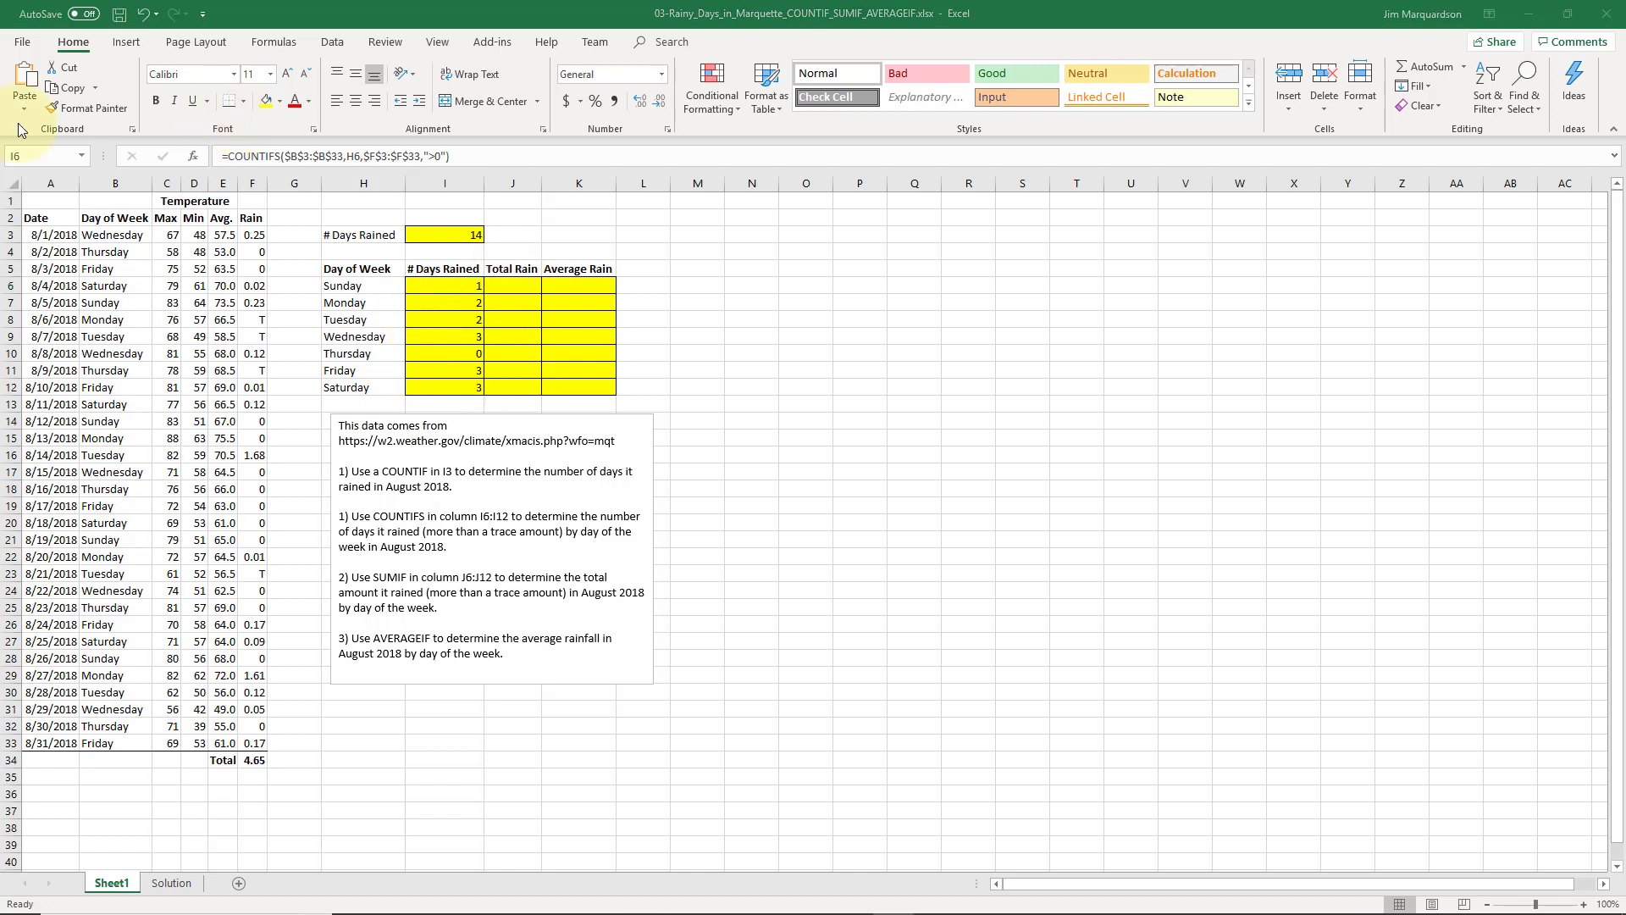
# - Enter =SUMIF($B$3:$B$33,H6,$F$3:$F$33) in J6 (0.23) and fill it down to J12
pyautogui.click(536, 292)
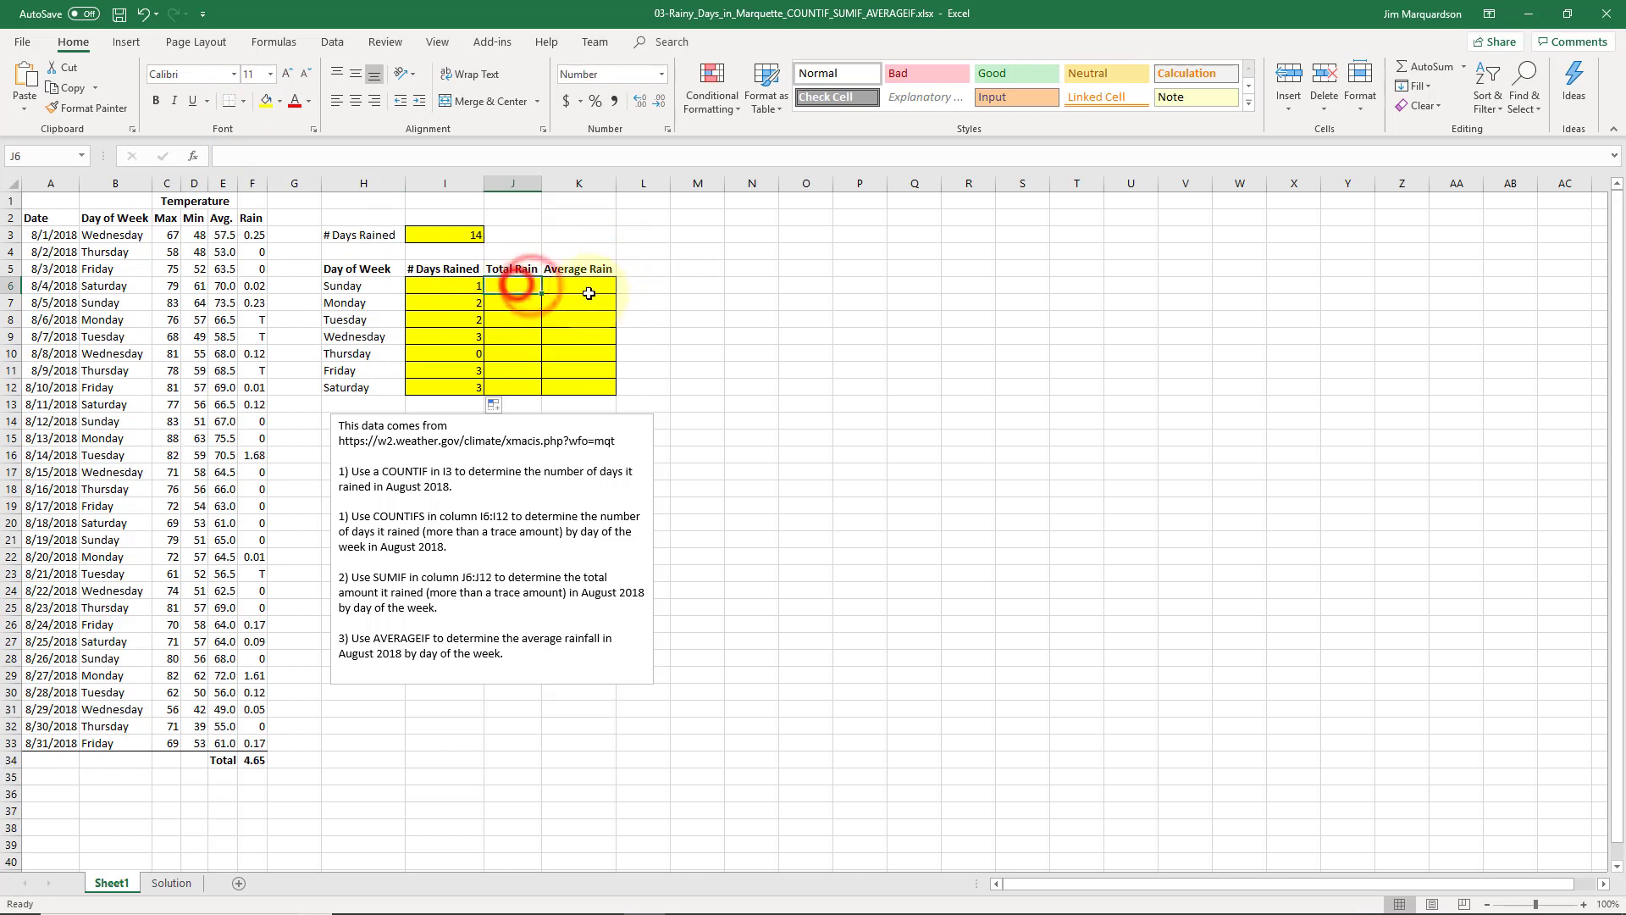
pyautogui.write('=')
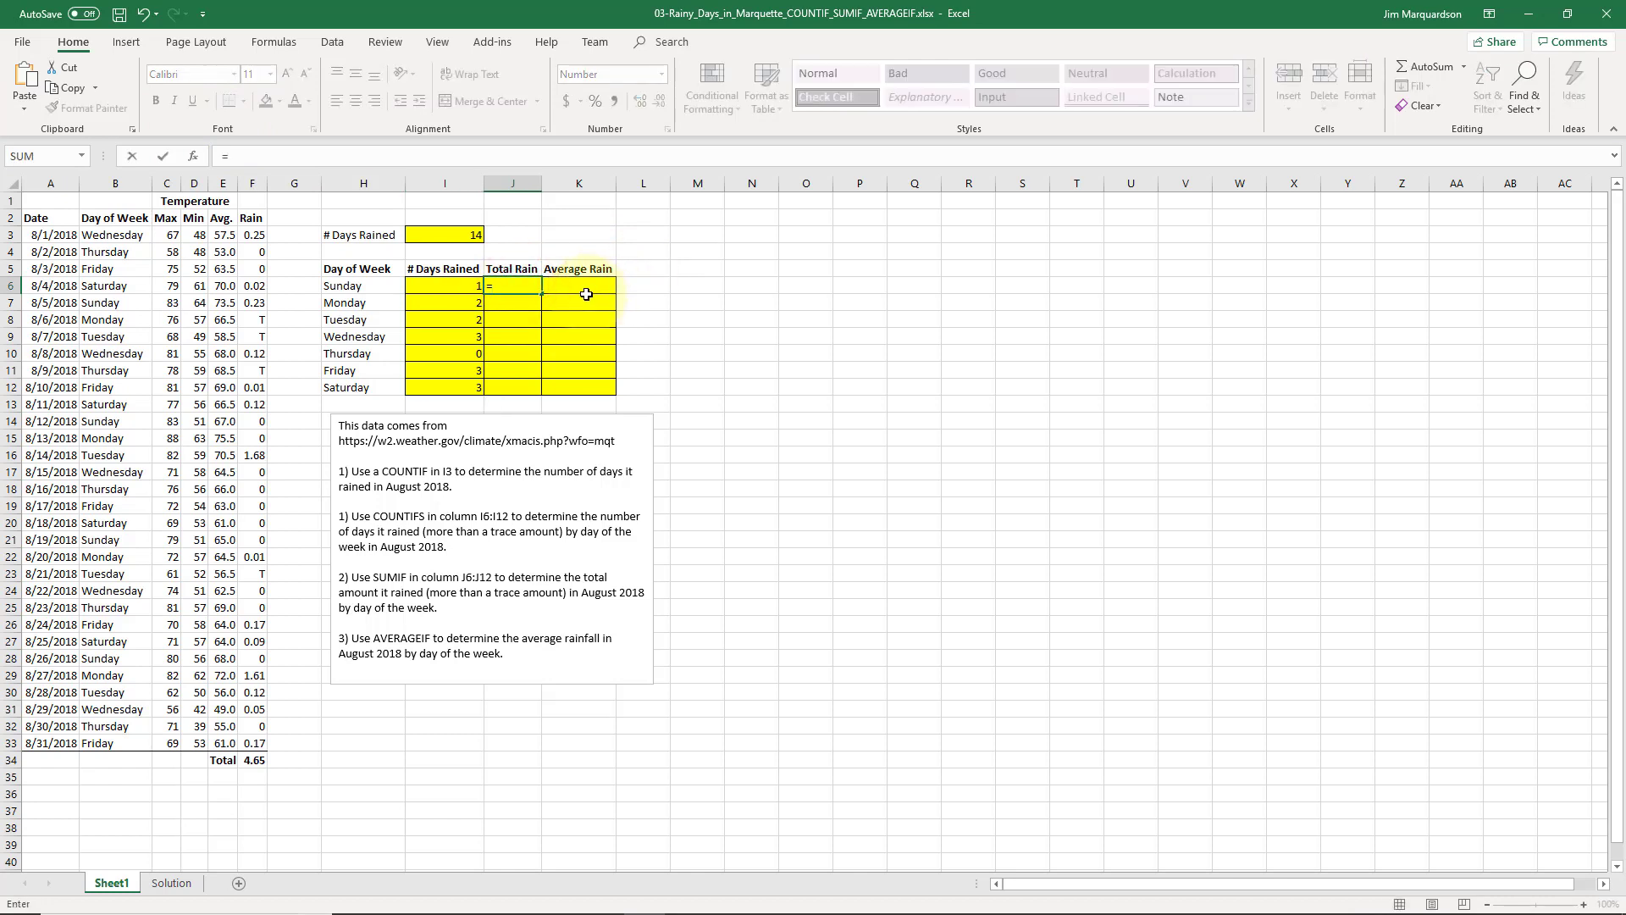
pyautogui.write('sumif(')
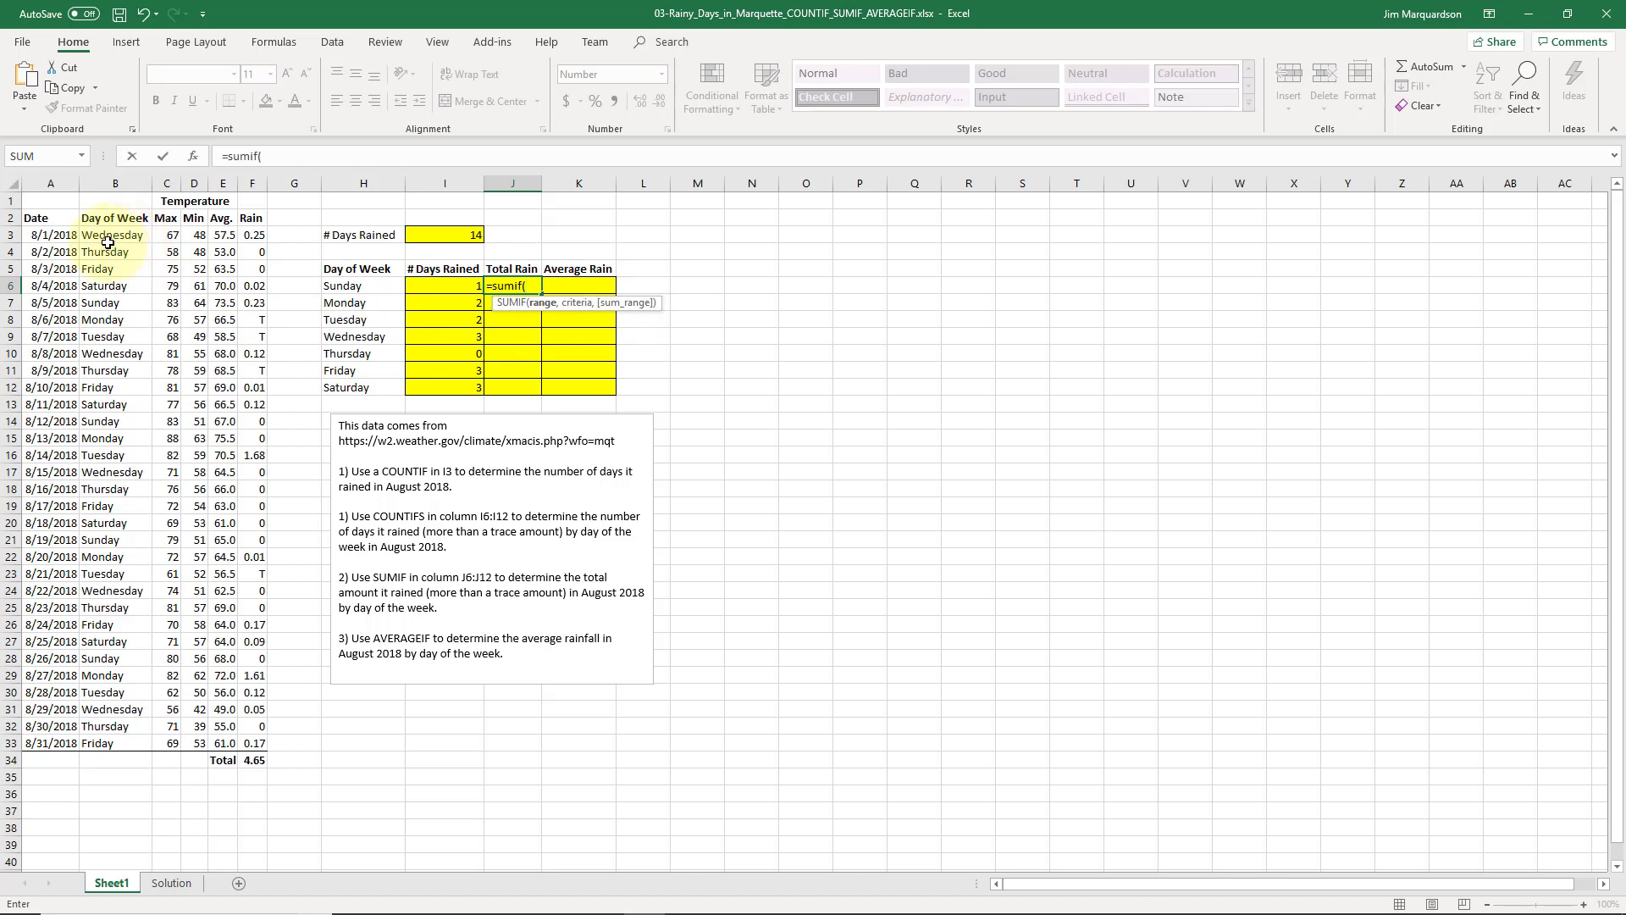
pyautogui.moveTo(111, 234); pyautogui.dragTo(115, 741)
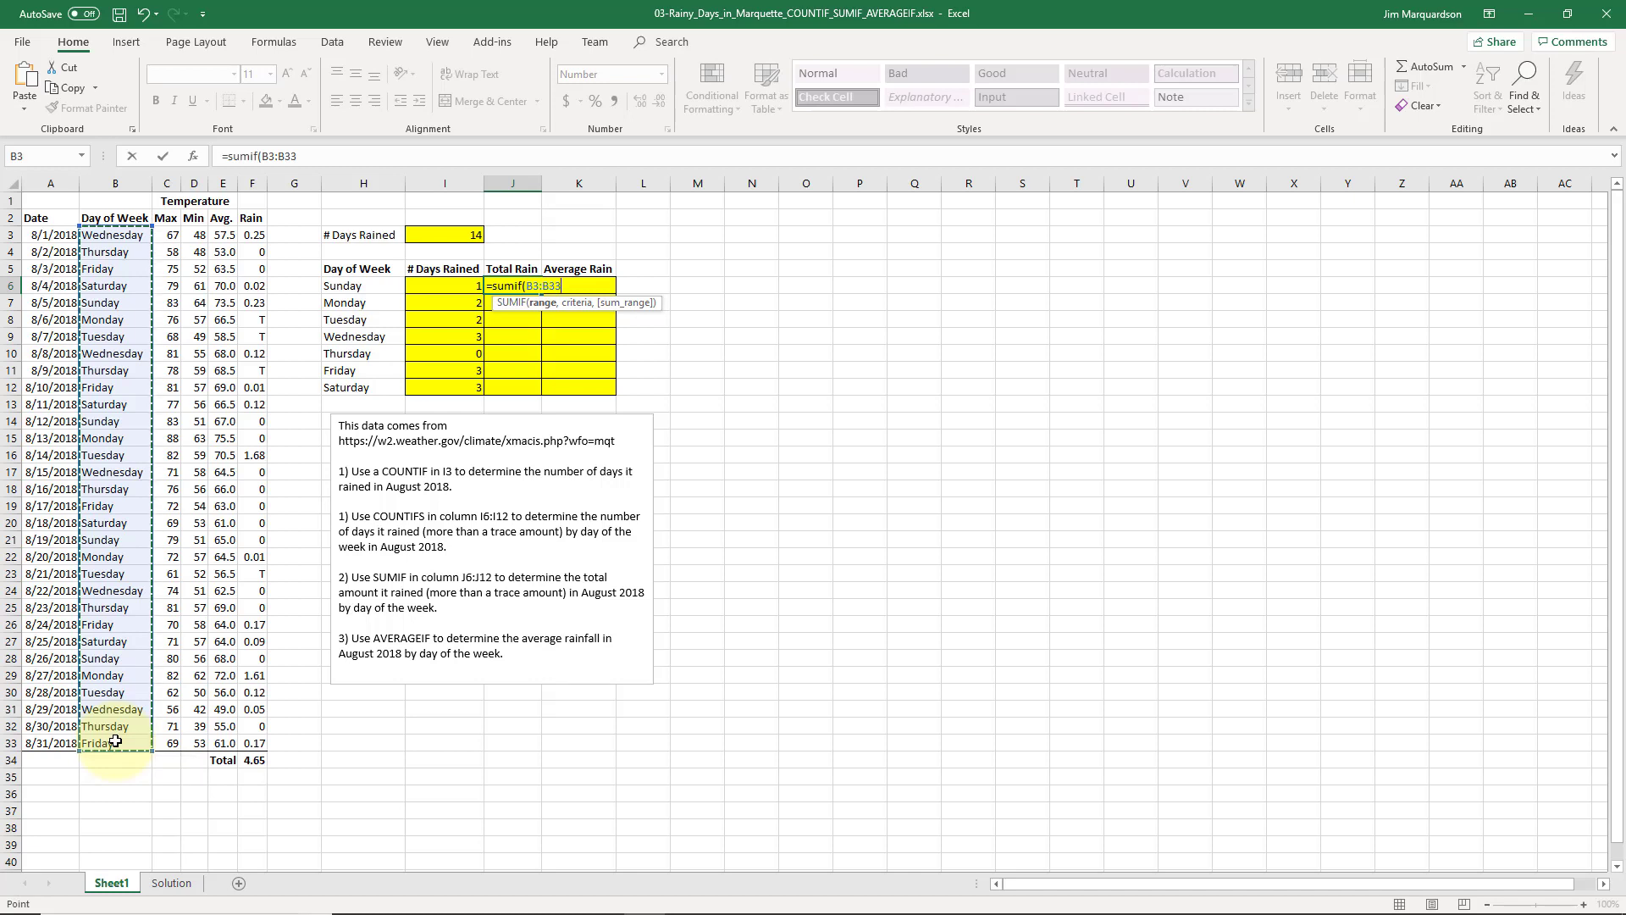
pyautogui.press('F4')
pyautogui.write(',')
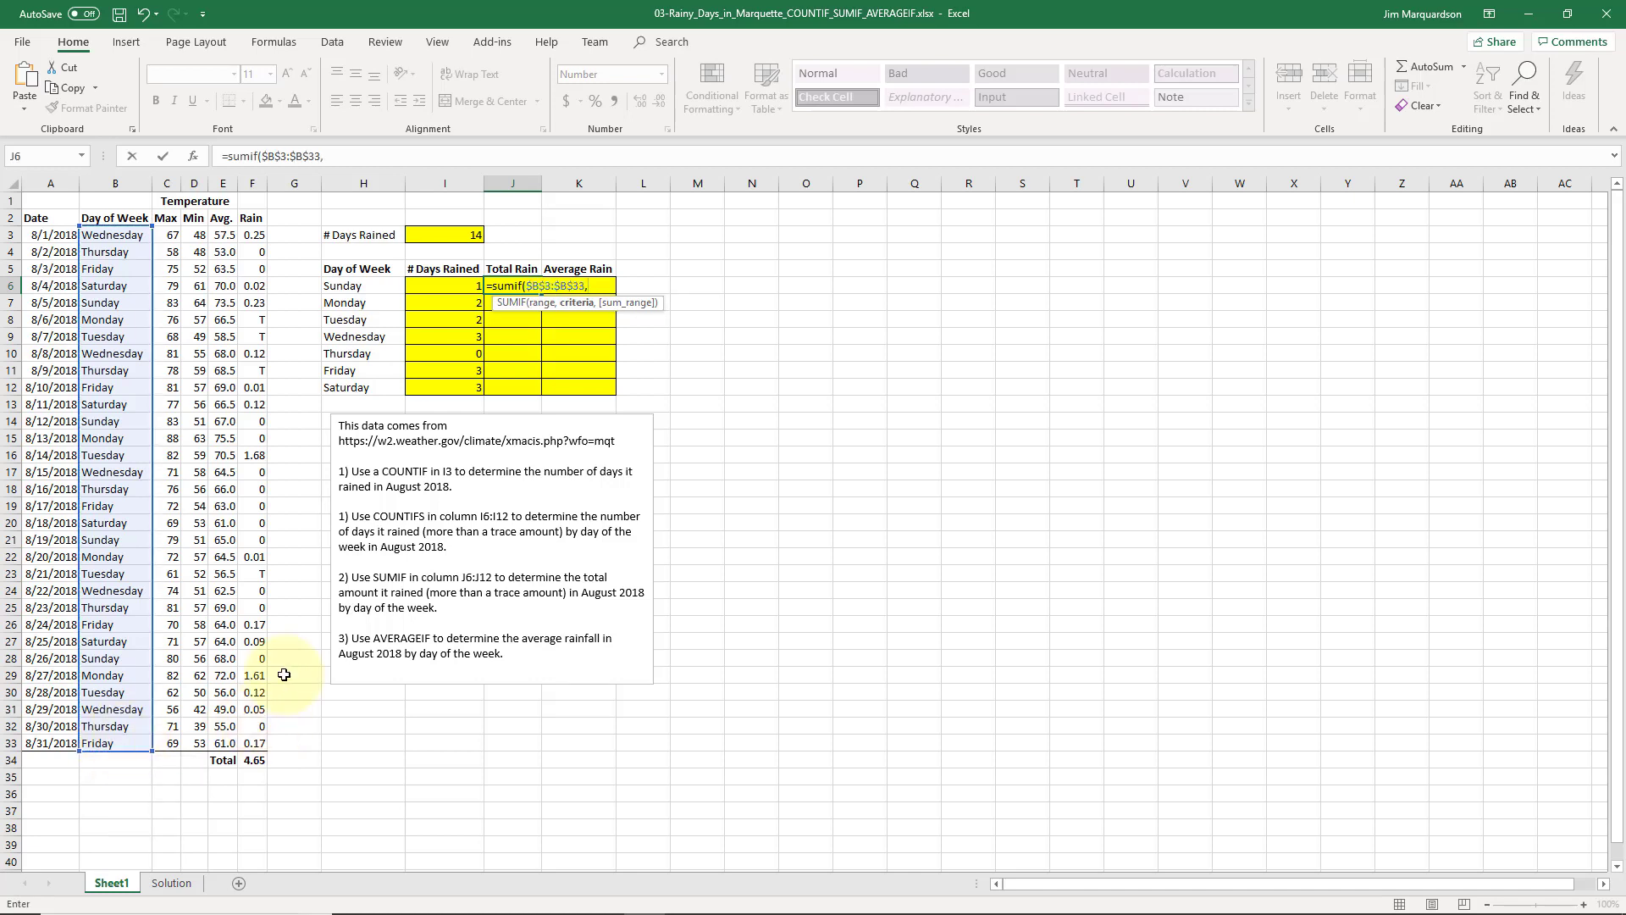
pyautogui.click(351, 289)
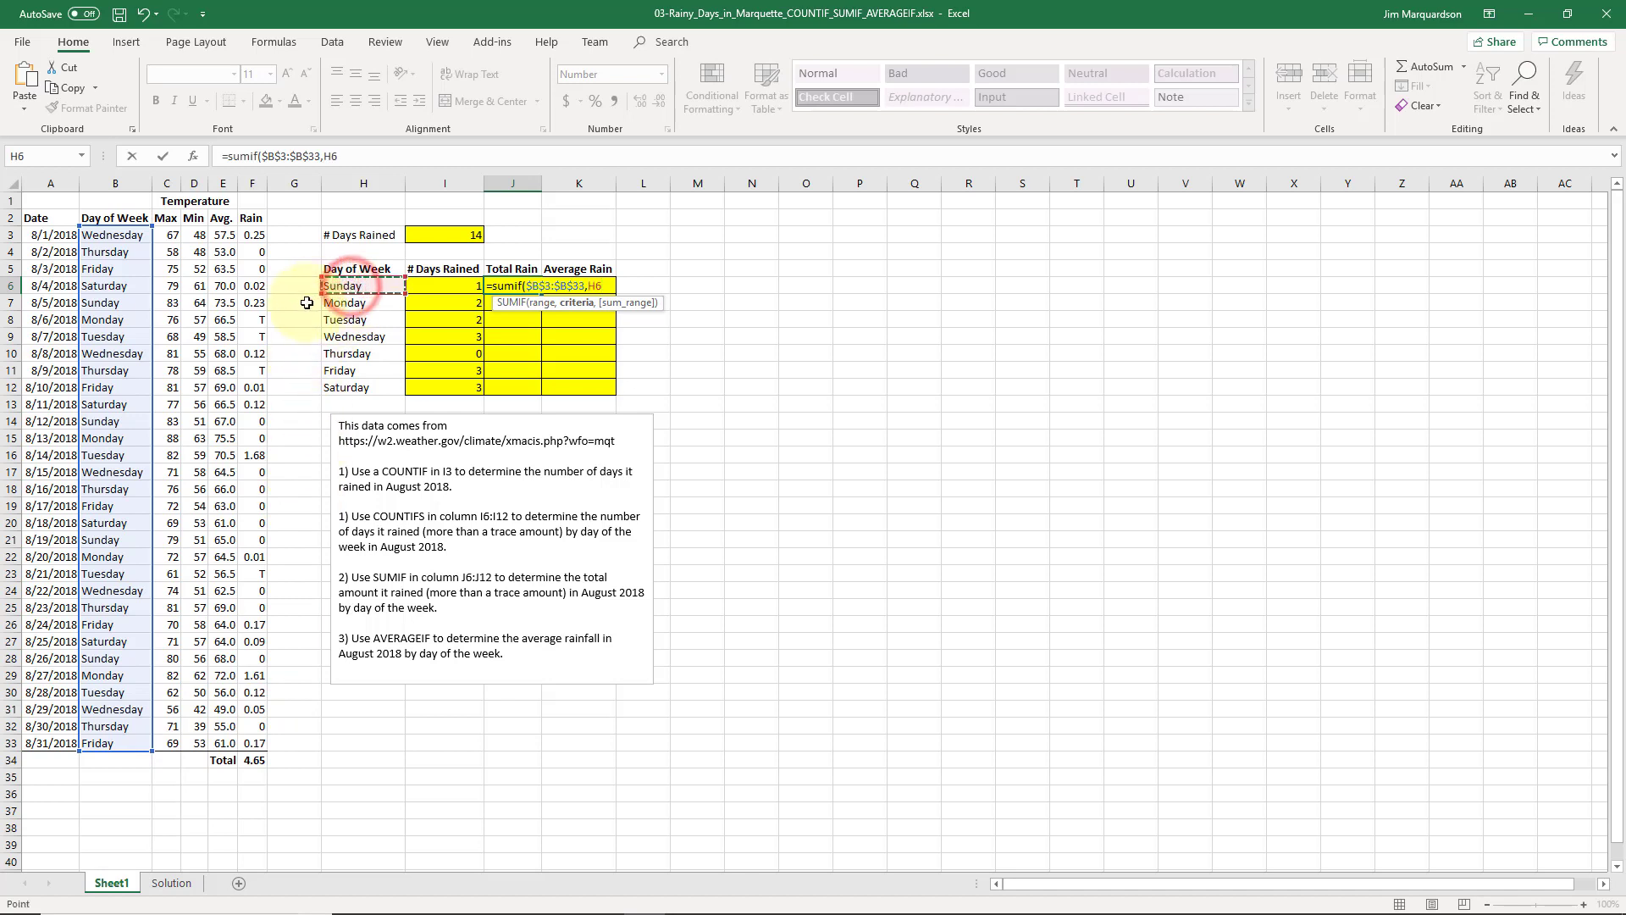
pyautogui.write(',')
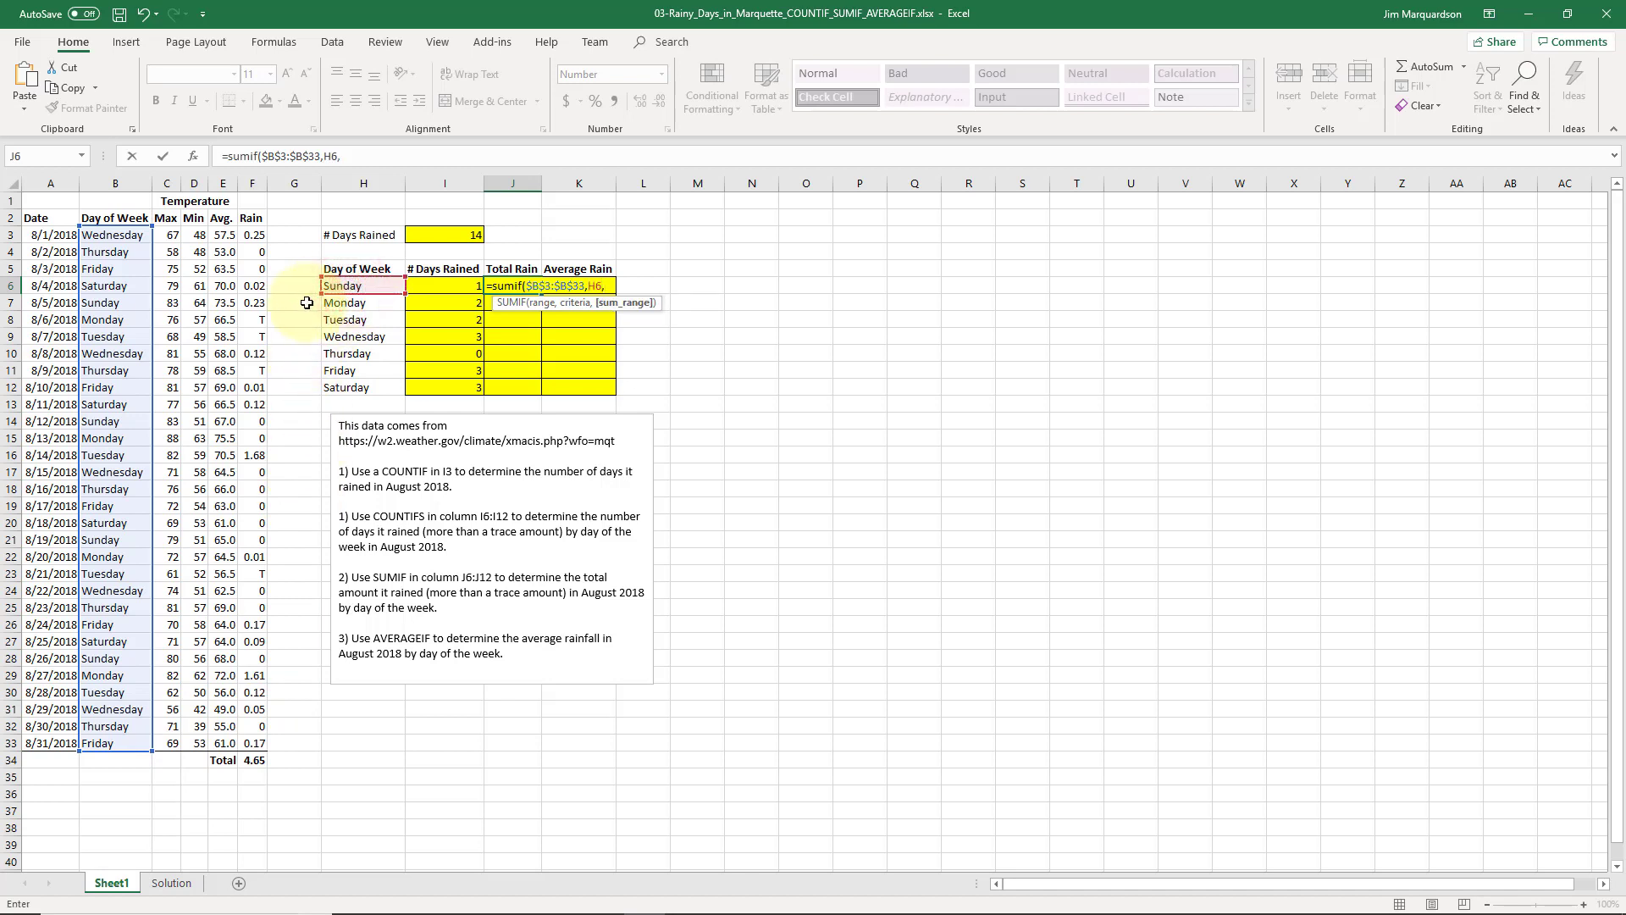
pyautogui.moveTo(251, 235); pyautogui.dragTo(252, 746)
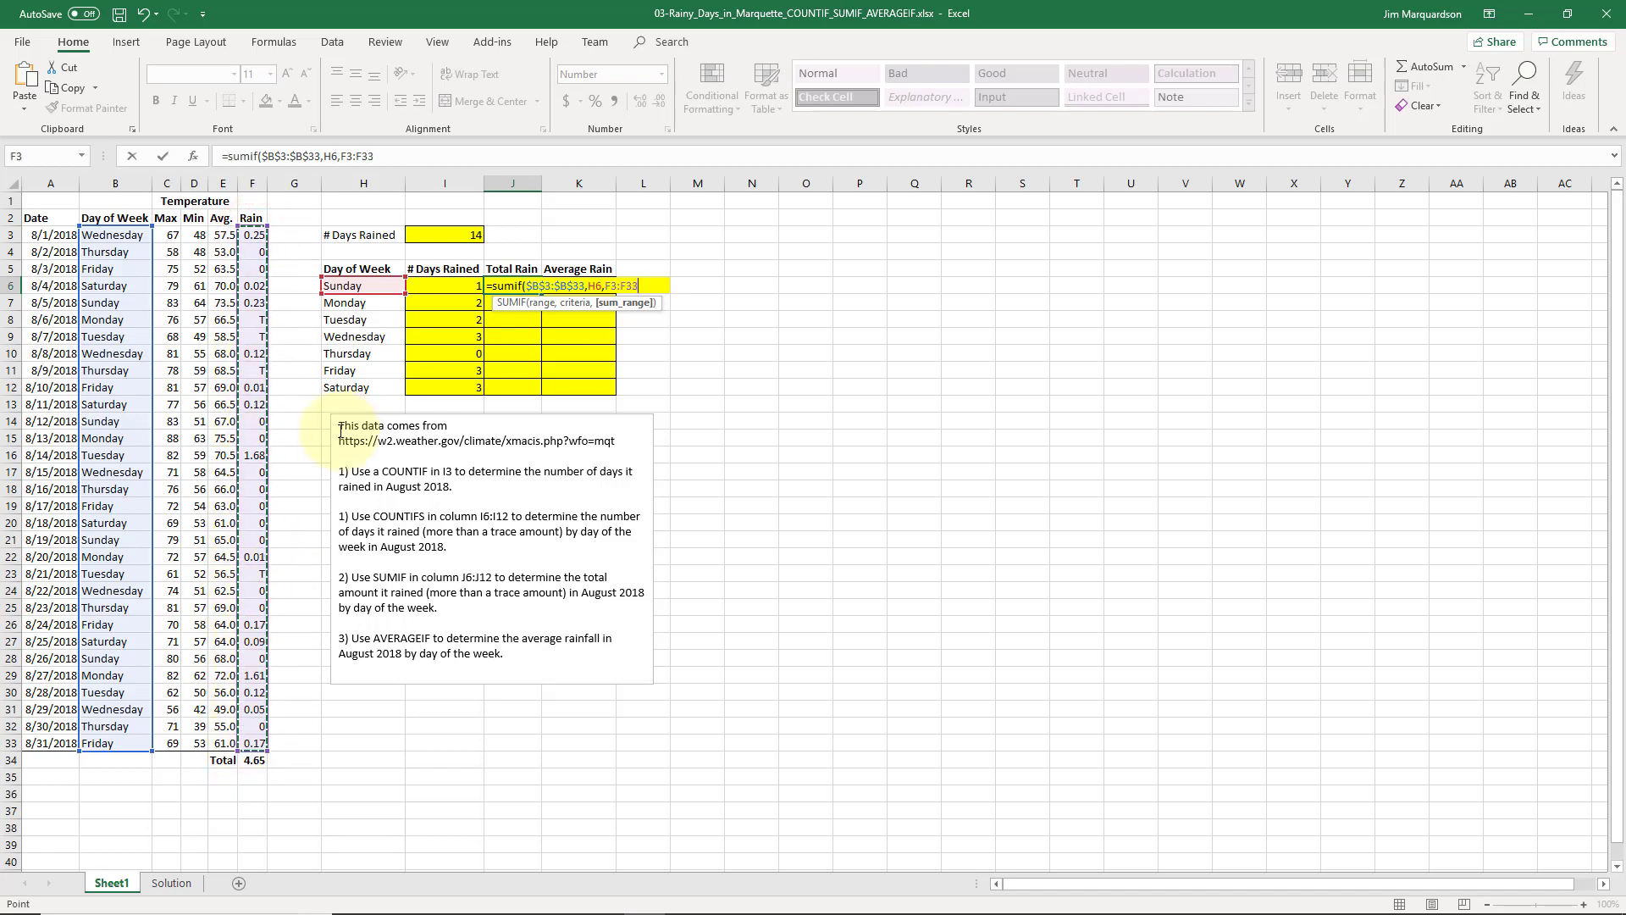
pyautogui.press('F4')
pyautogui.press('Return')
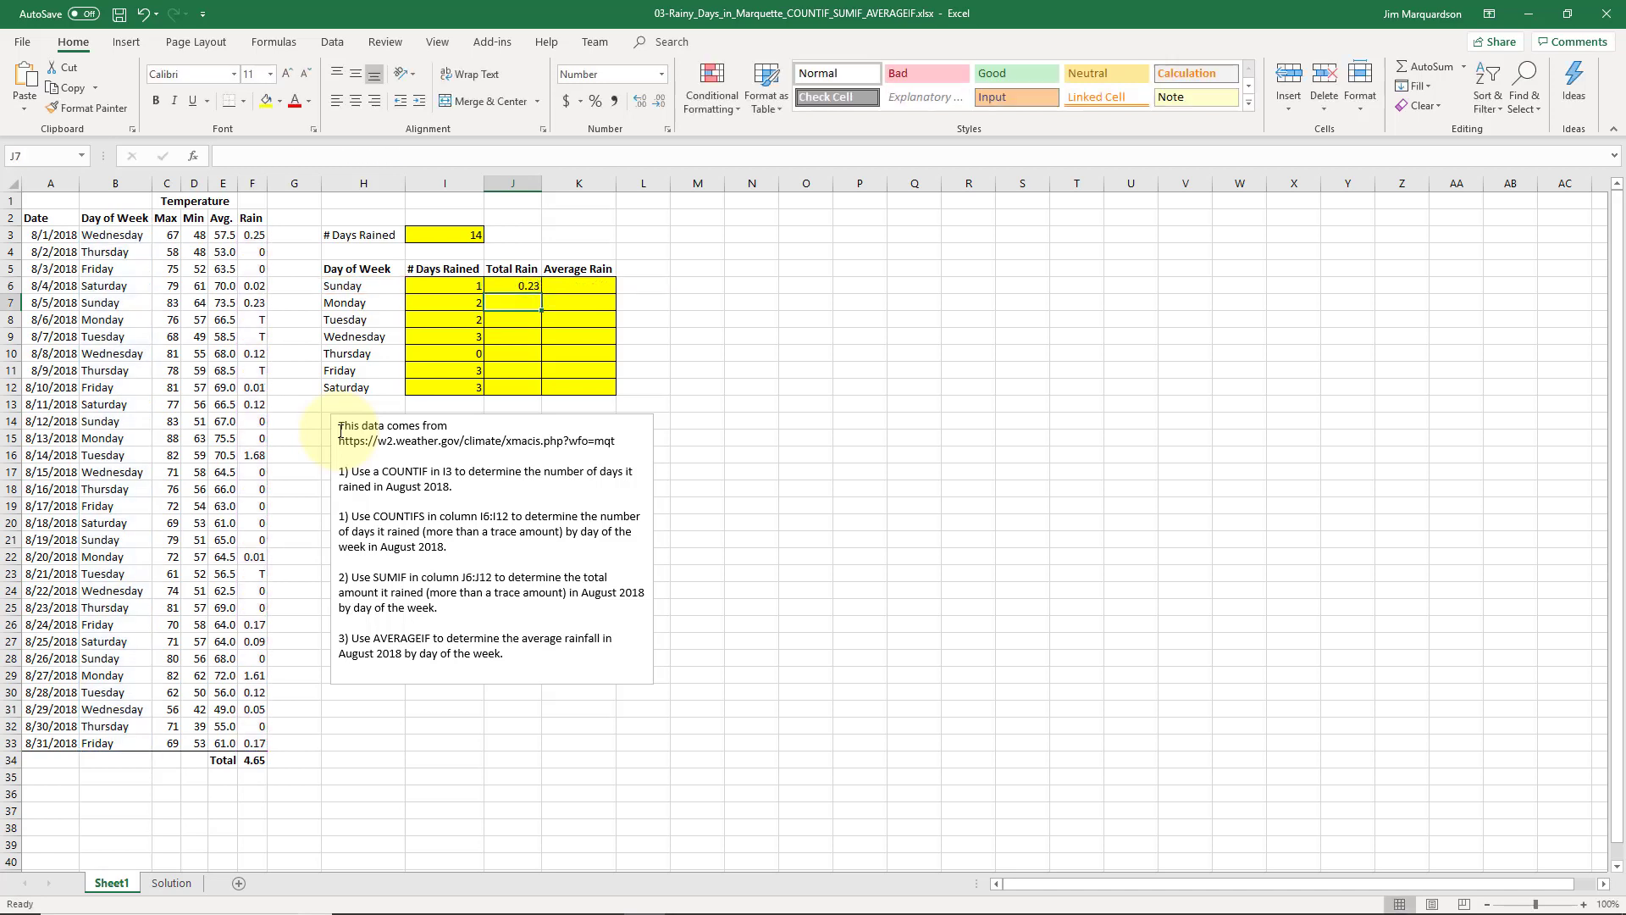
pyautogui.press('Up')
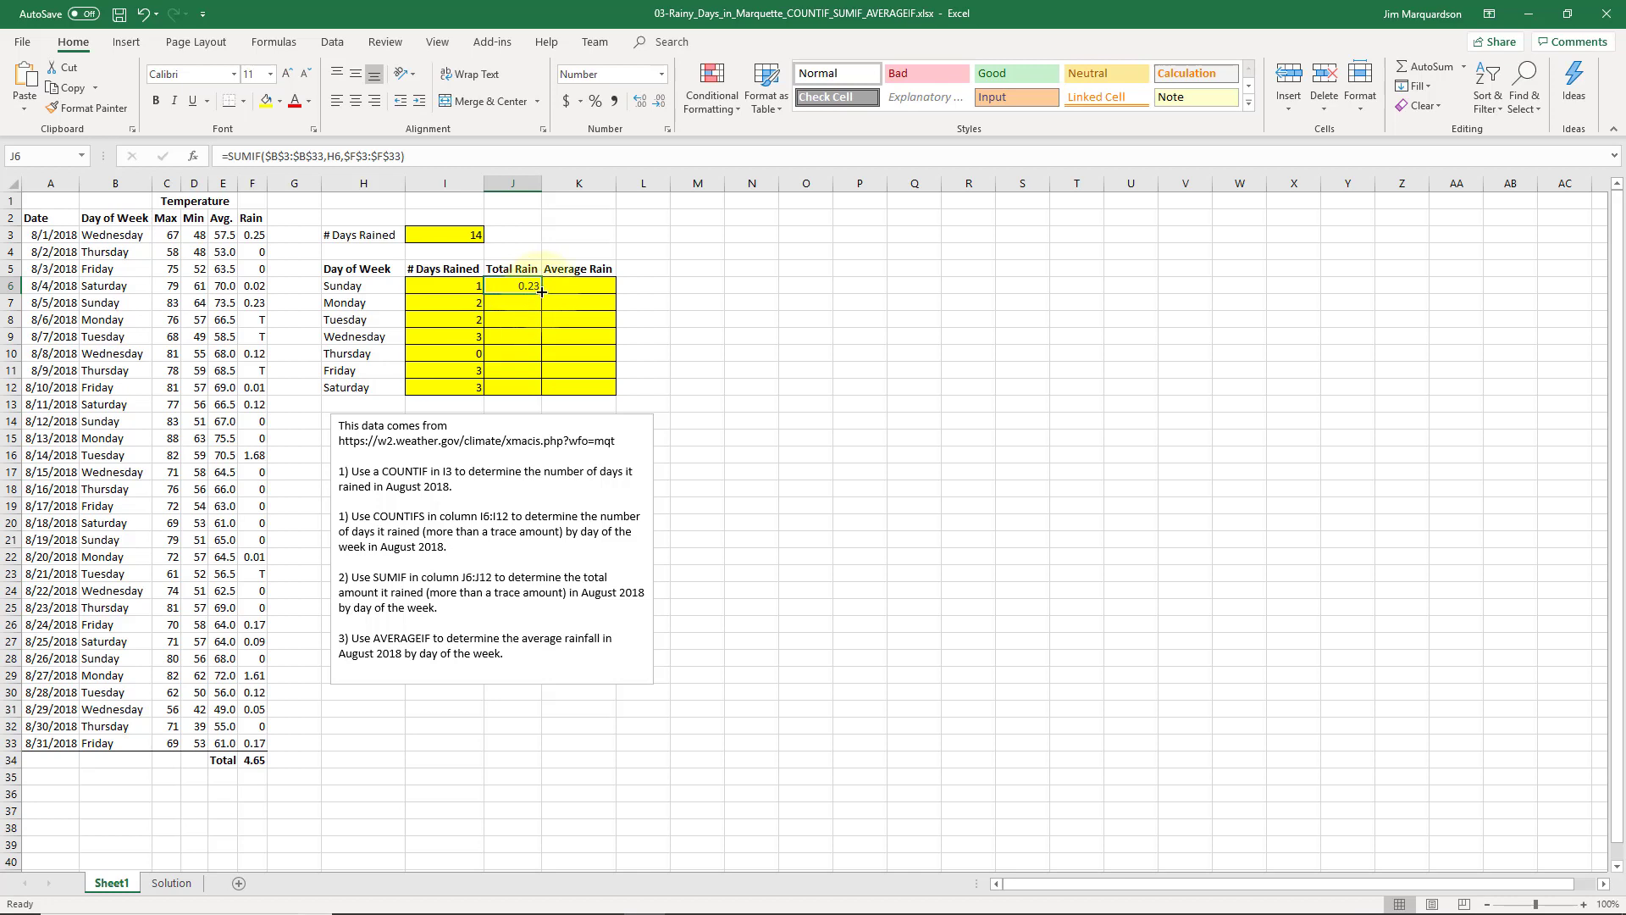
pyautogui.moveTo(542, 293); pyautogui.dragTo(542, 391)
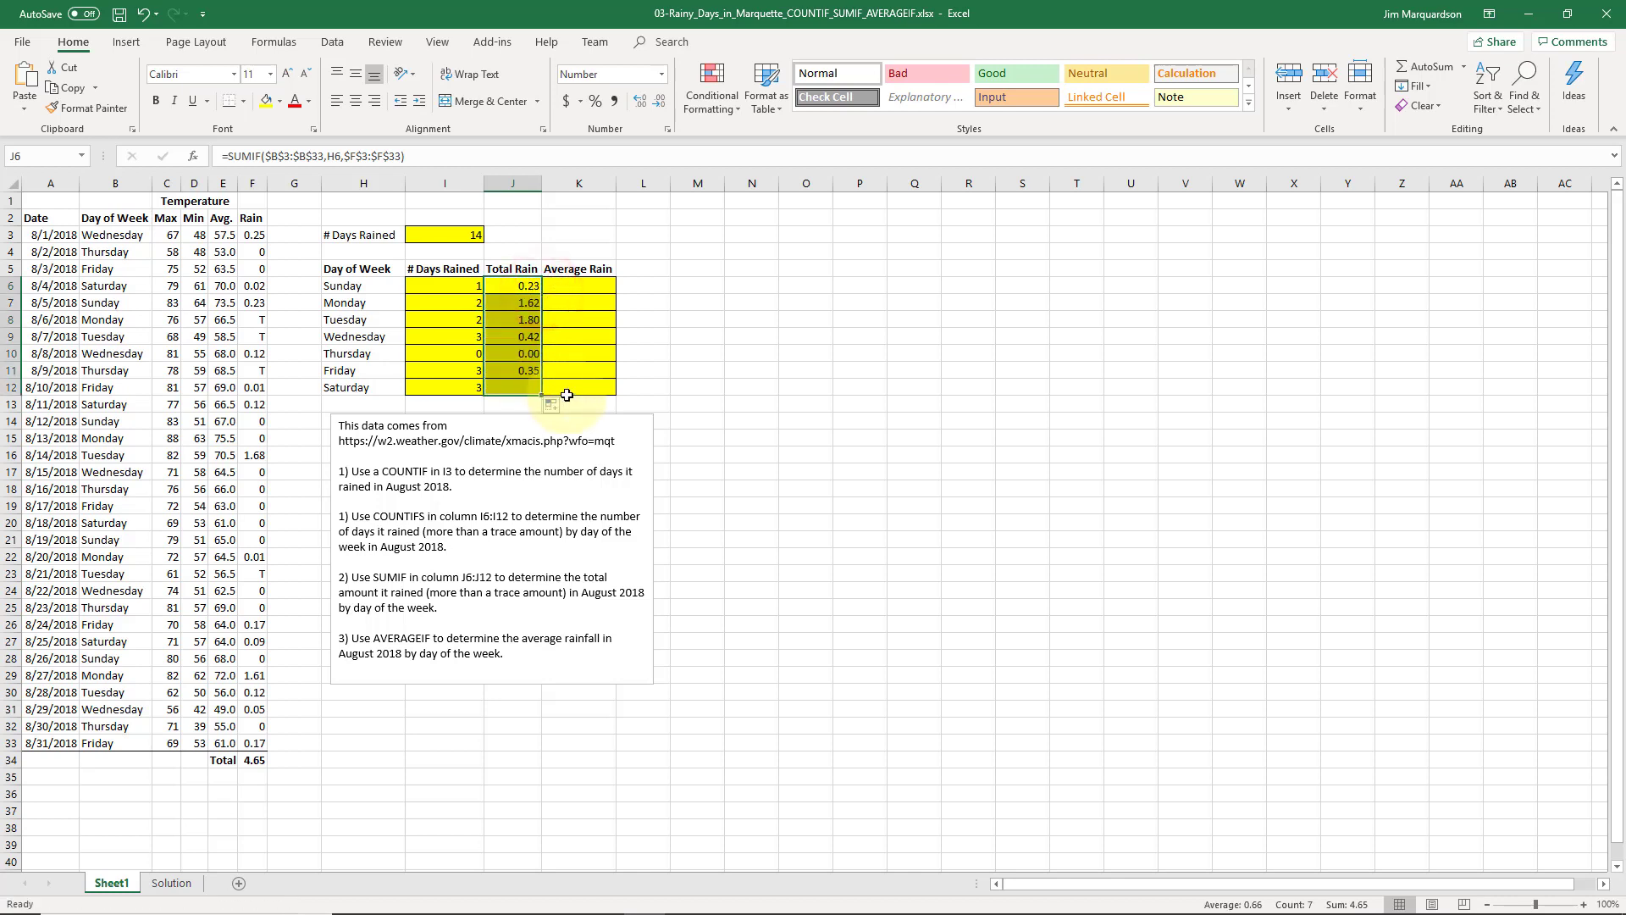
pyautogui.click(764, 407)
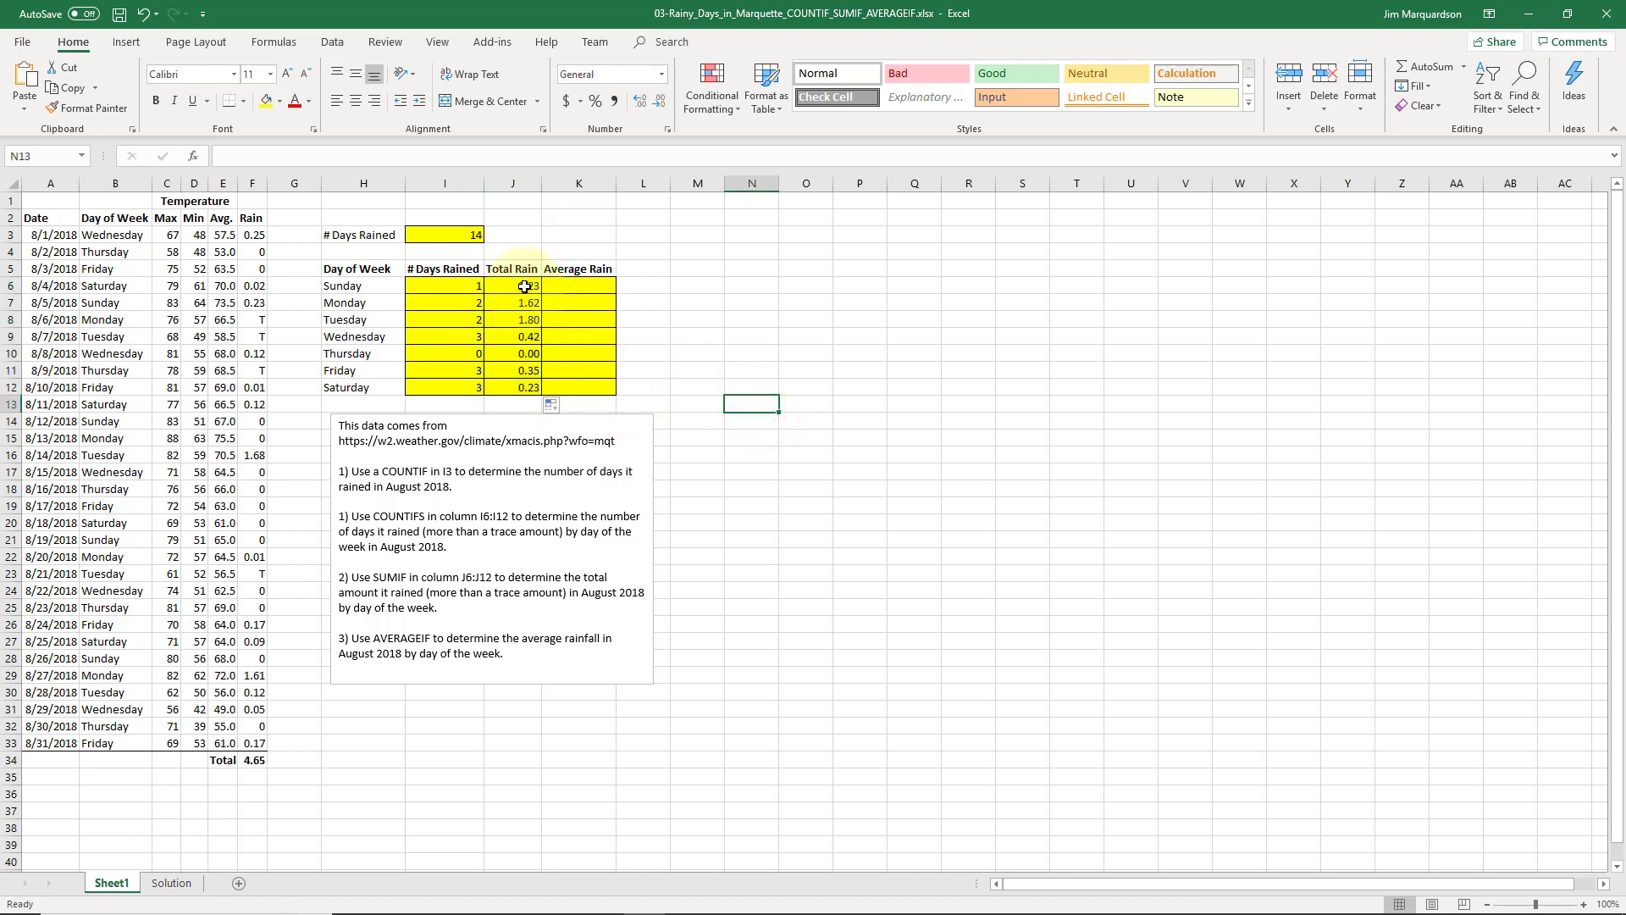
pyautogui.moveTo(525, 285); pyautogui.dragTo(520, 386)
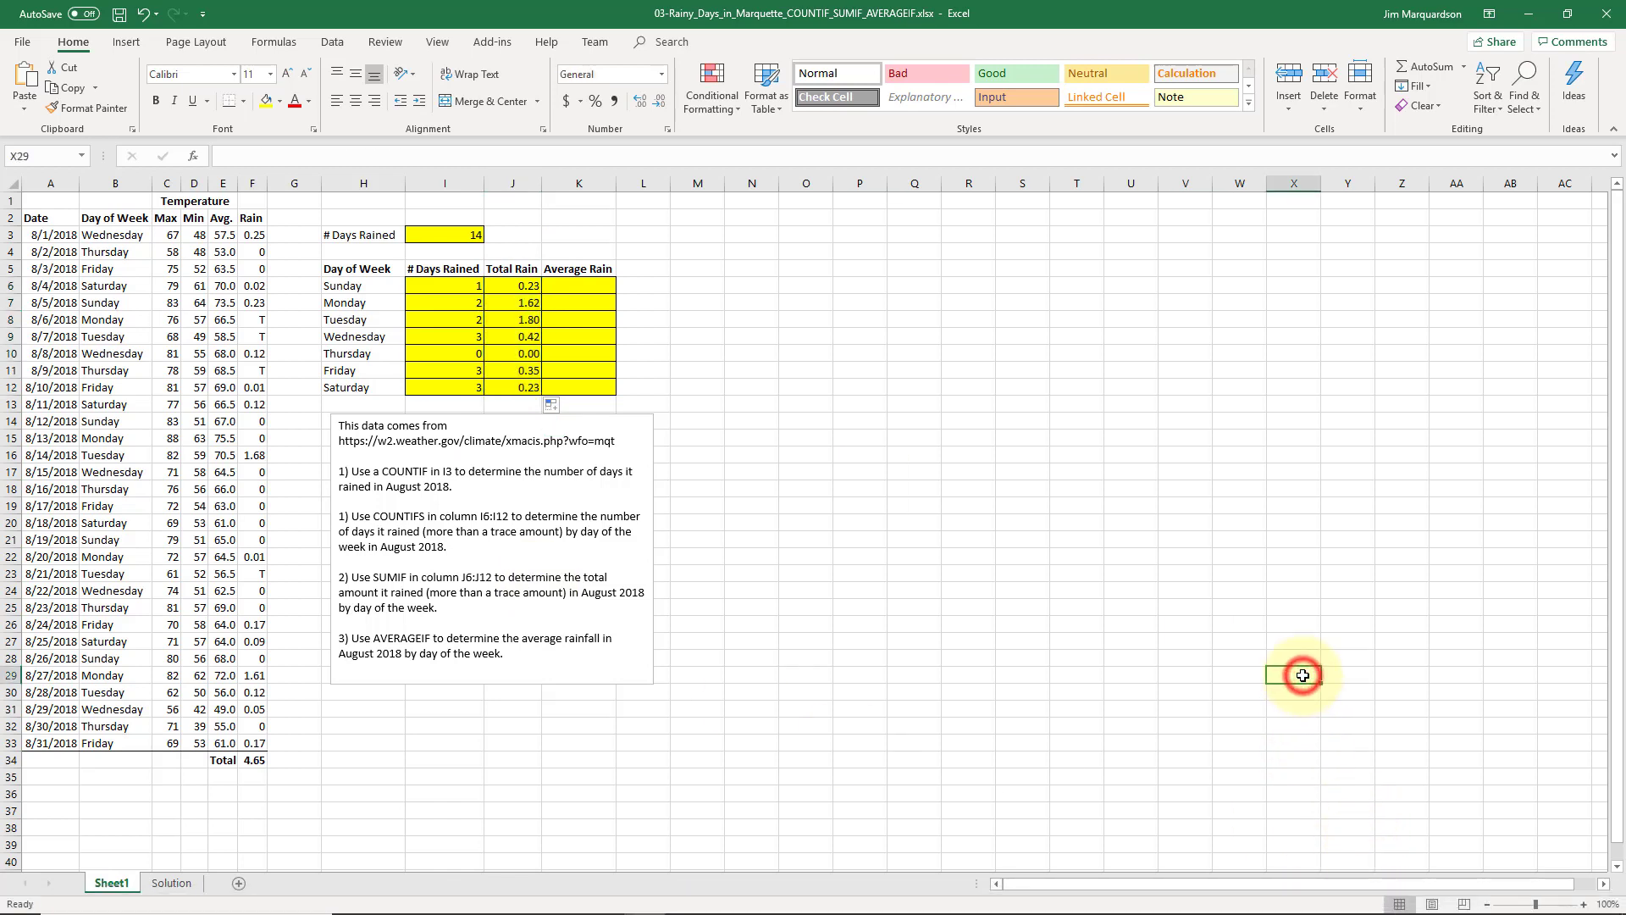
pyautogui.moveTo(503, 288); pyautogui.dragTo(509, 387)
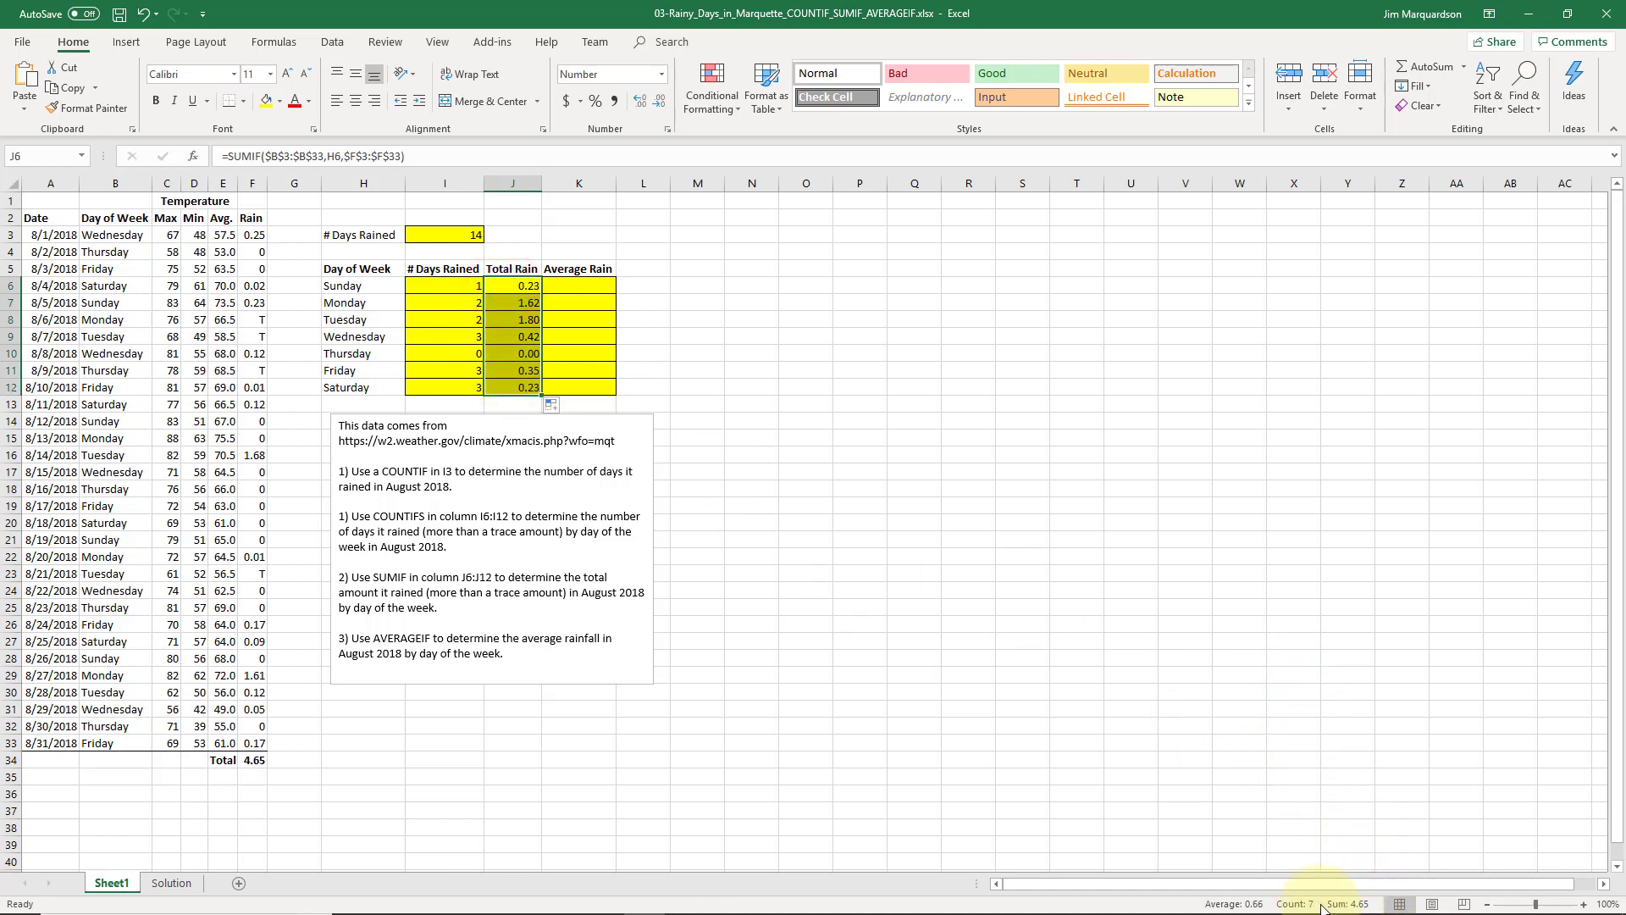
pyautogui.click(256, 760)
pyautogui.click(315, 158)
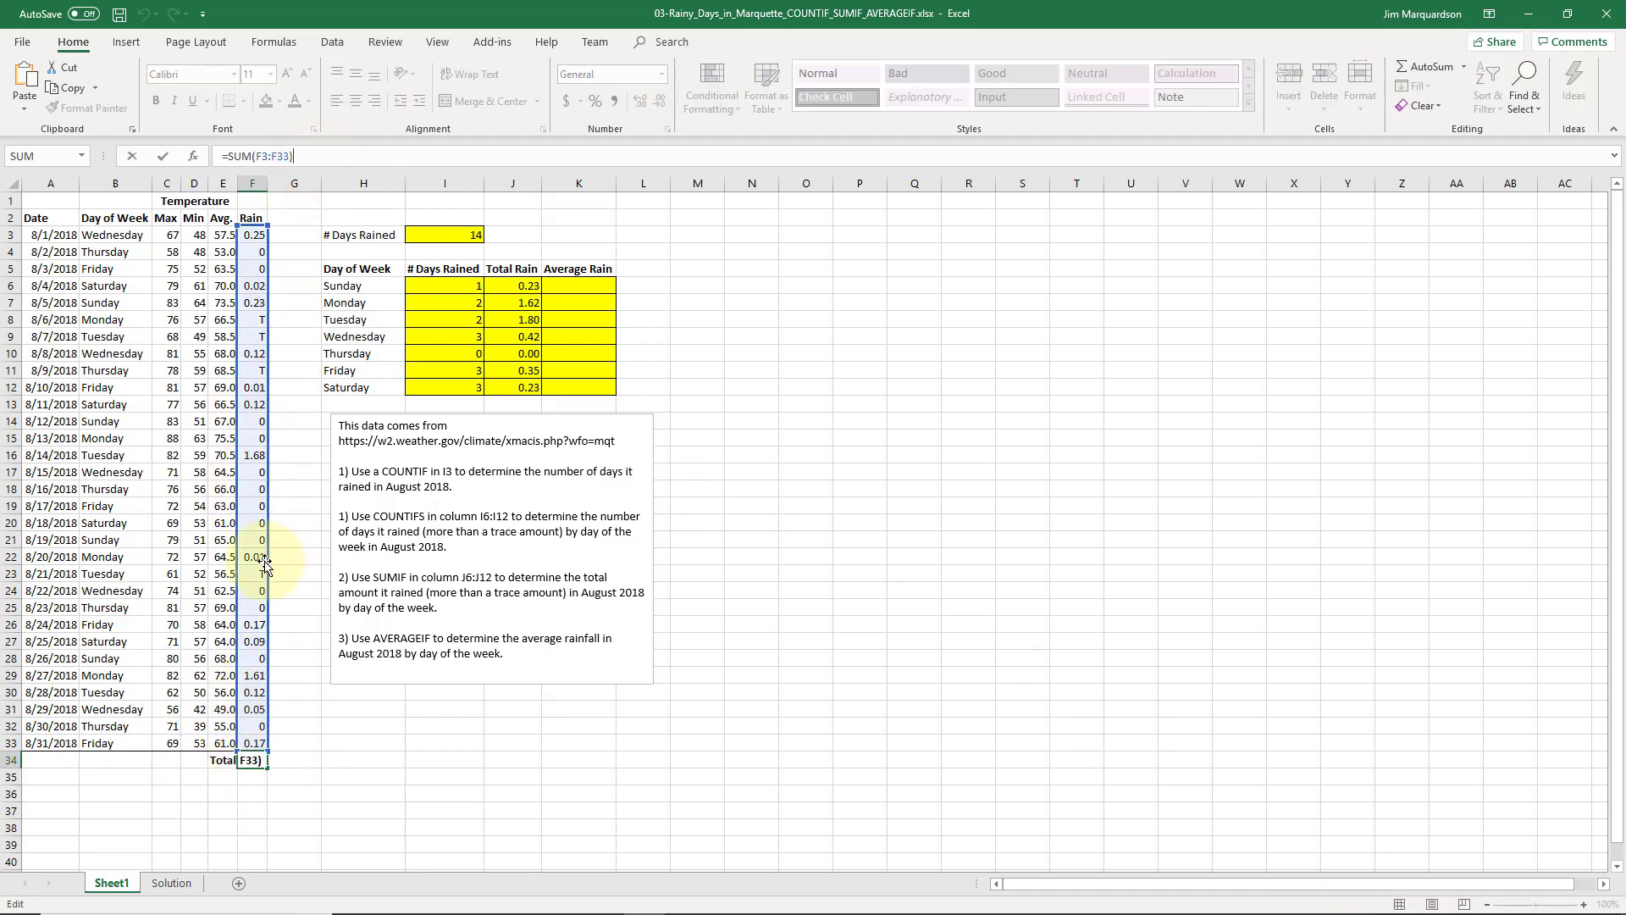
pyautogui.hotkey('ctrl', 'Return')
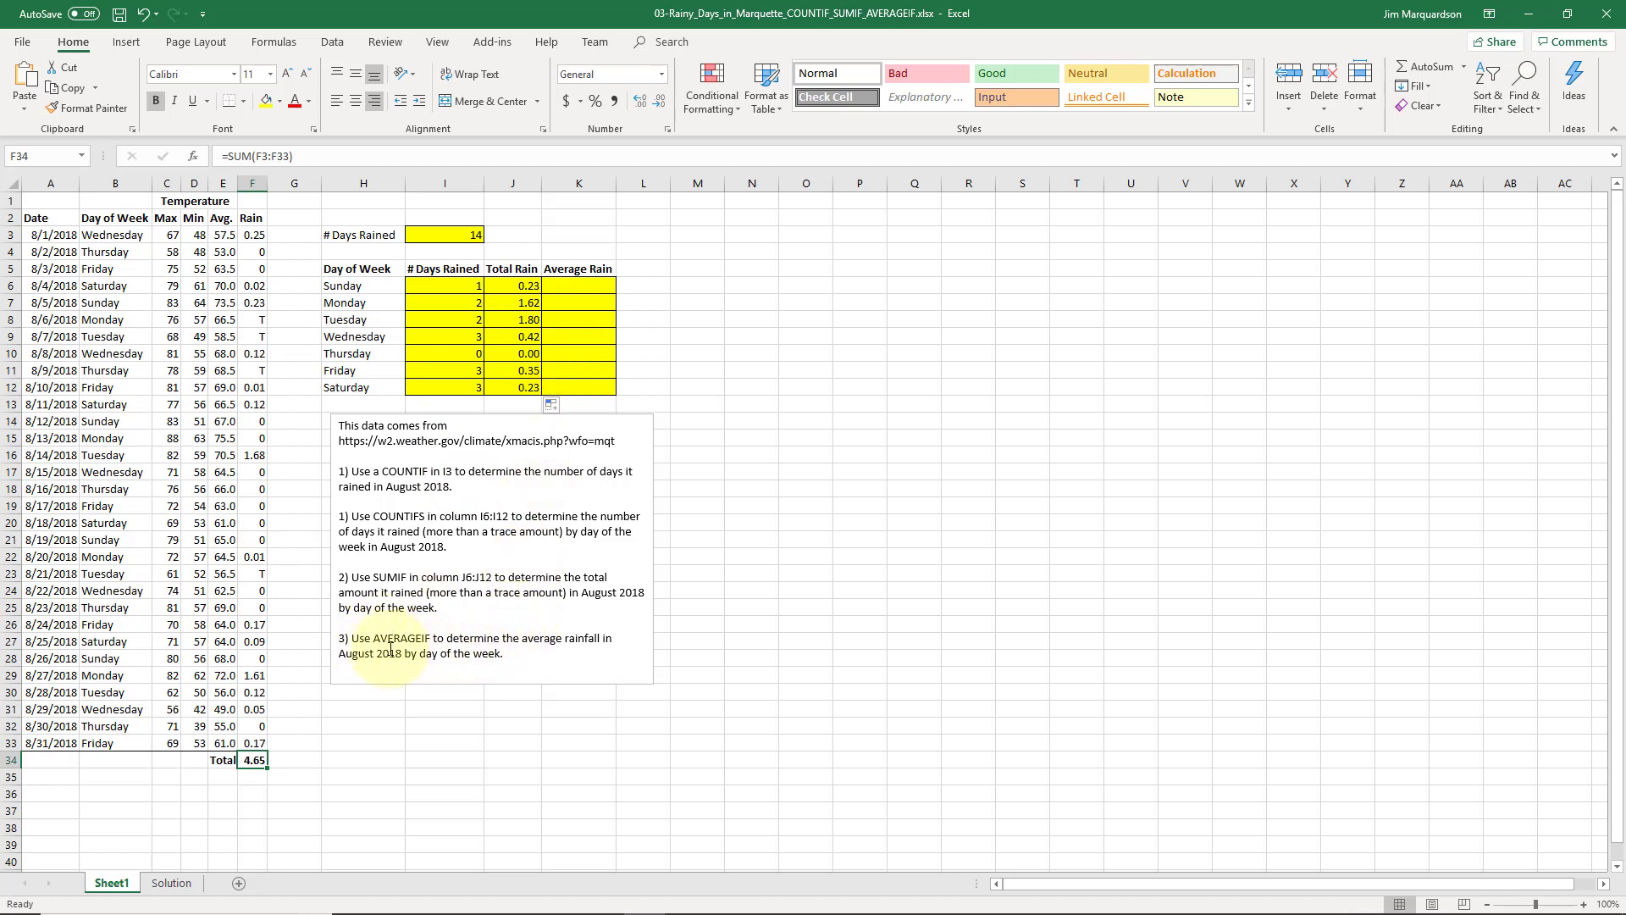
pyautogui.click(593, 286)
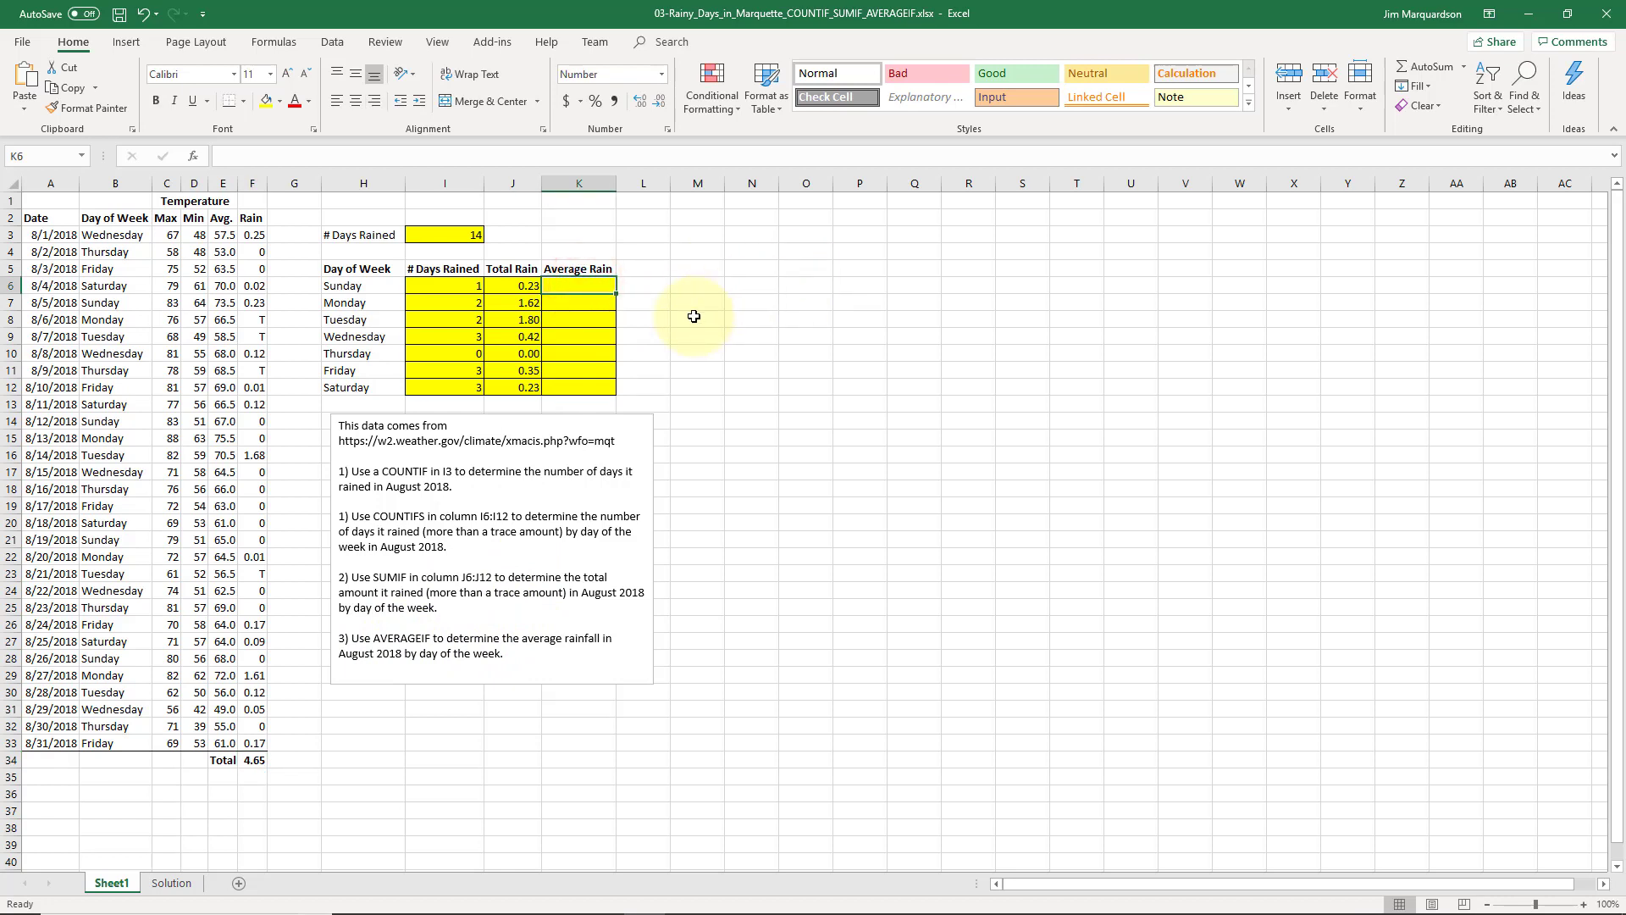
# - Enter =AVERAGEIF($B$3:$B$33,H6,$F$3:$F$33) in K6 for Sunday's average rain of 0.06
pyautogui.write('=average')
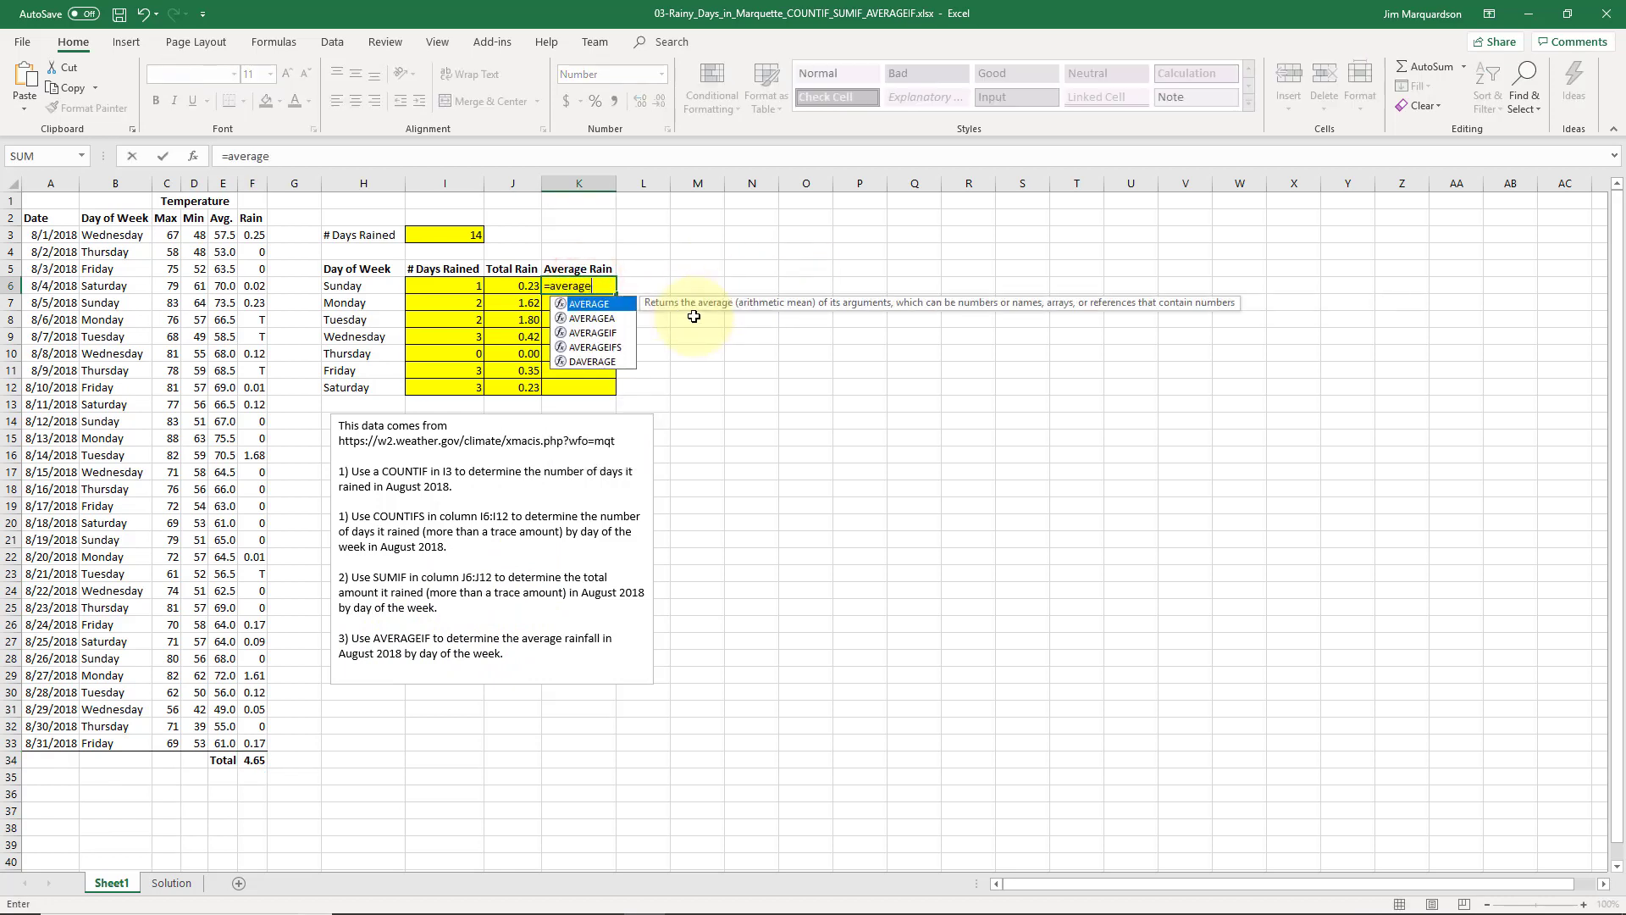
pyautogui.write('if')
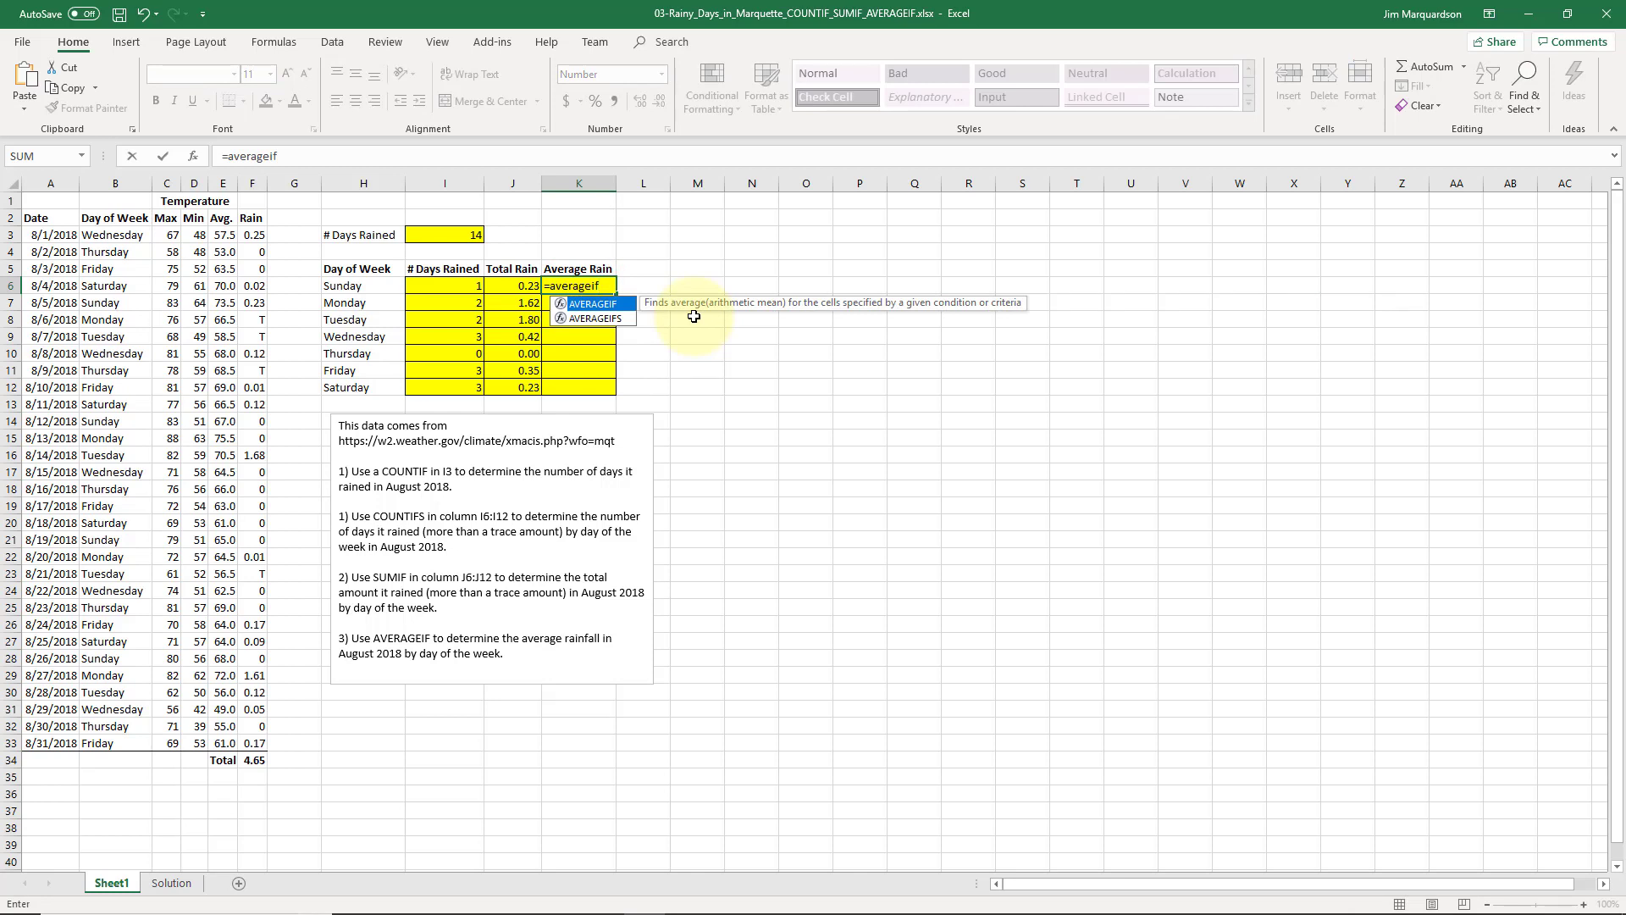
pyautogui.write('(')
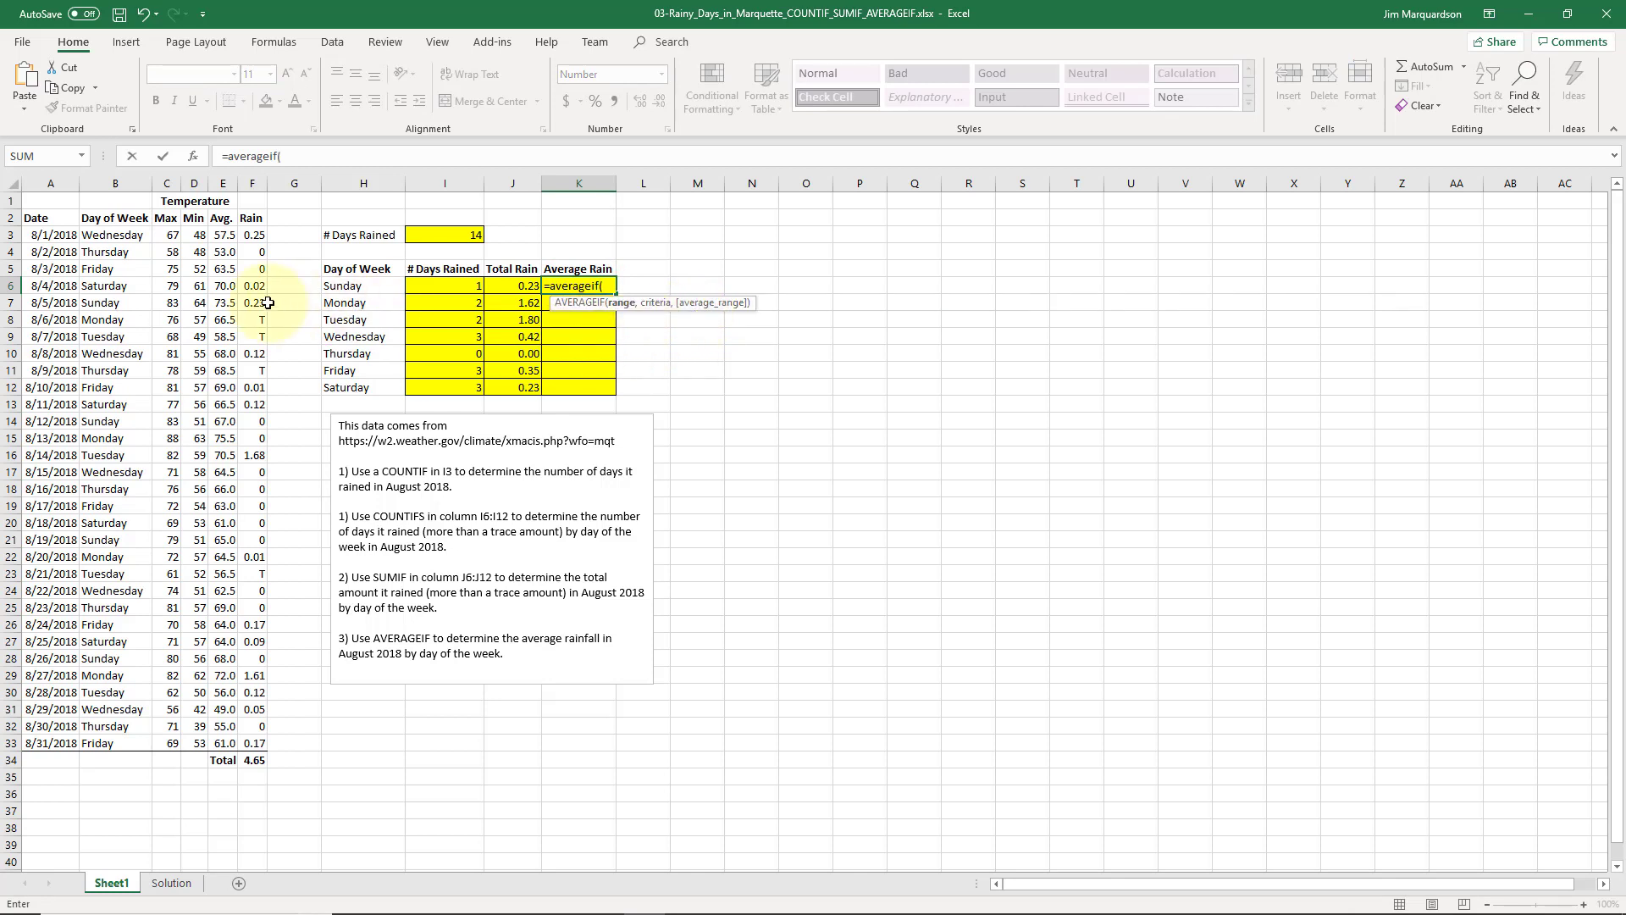
pyautogui.moveTo(110, 235); pyautogui.dragTo(110, 746)
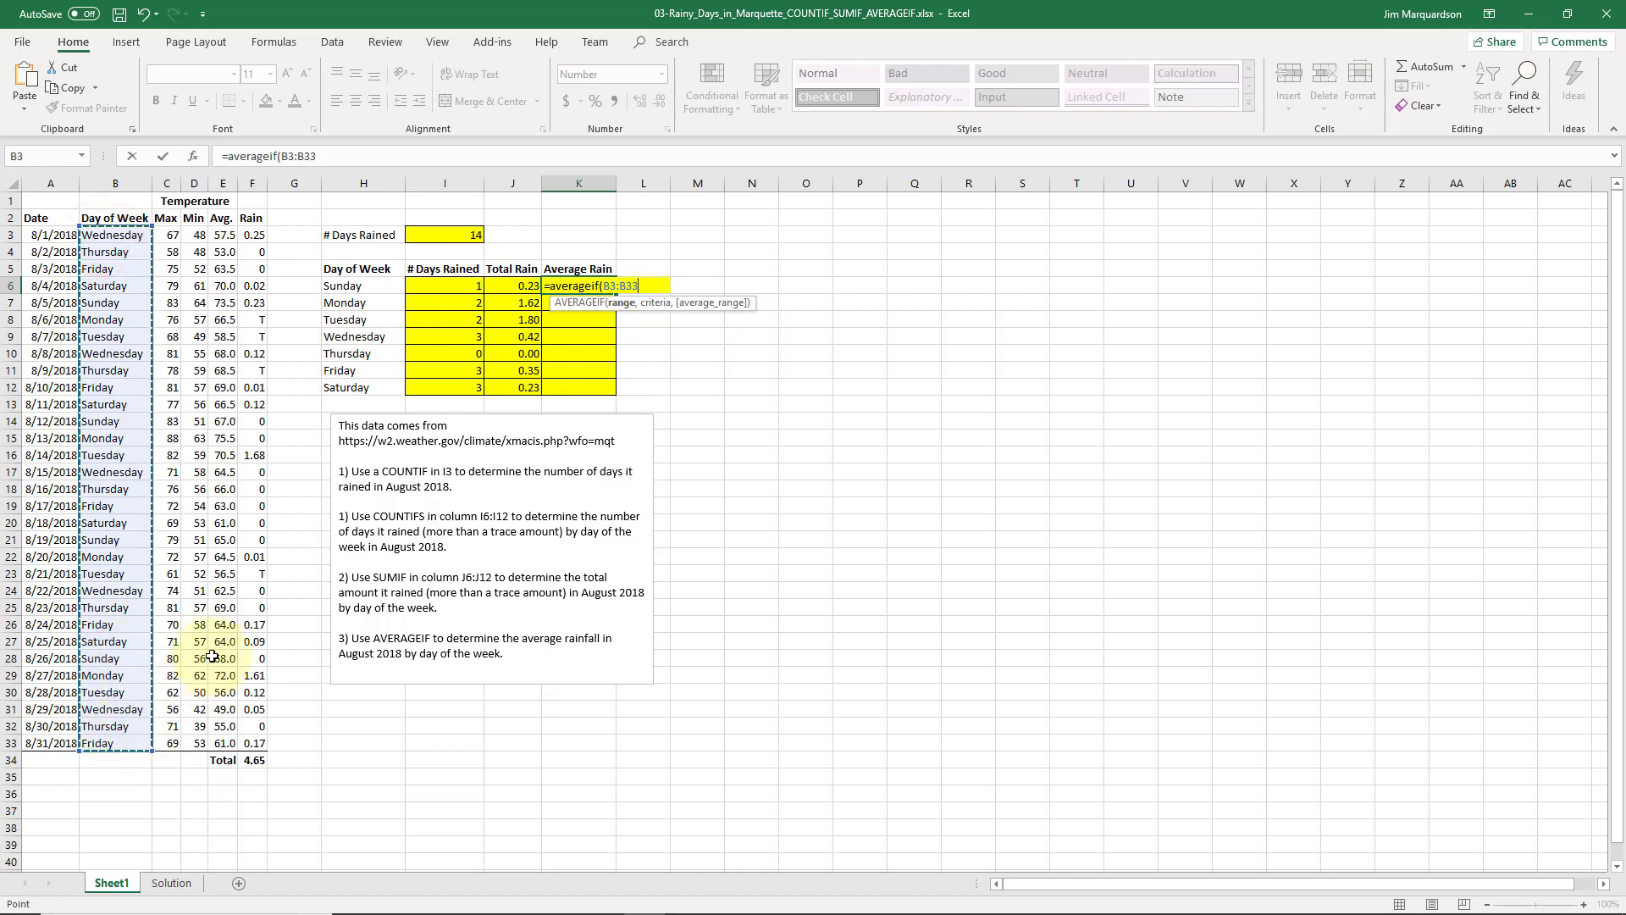
pyautogui.press('F4')
pyautogui.write(',')
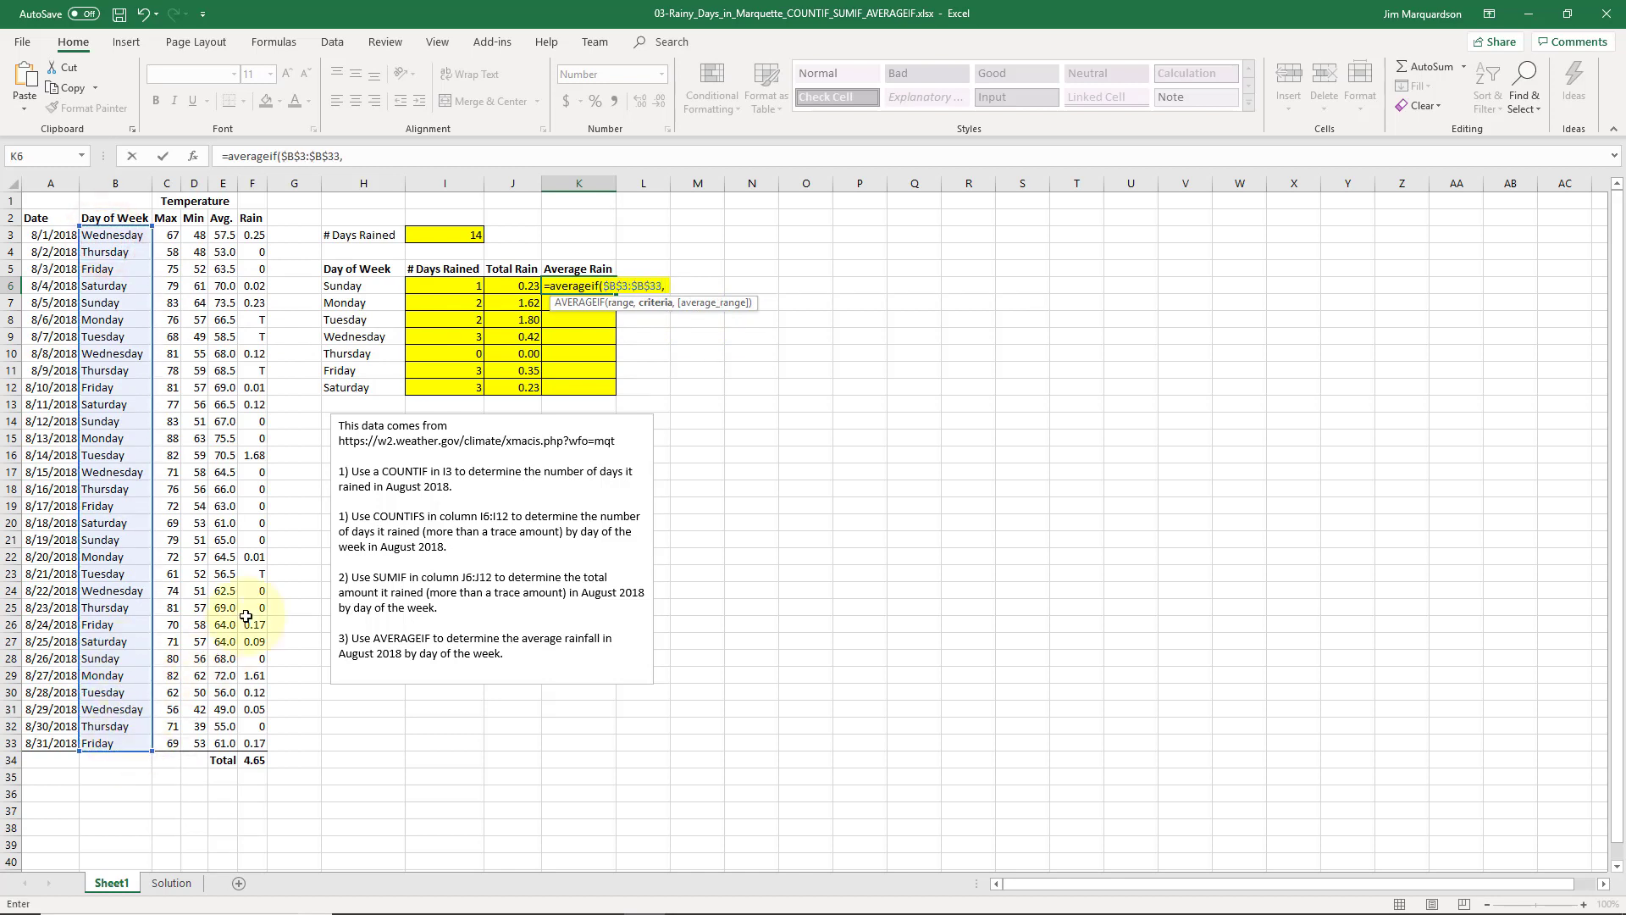
pyautogui.click(377, 286)
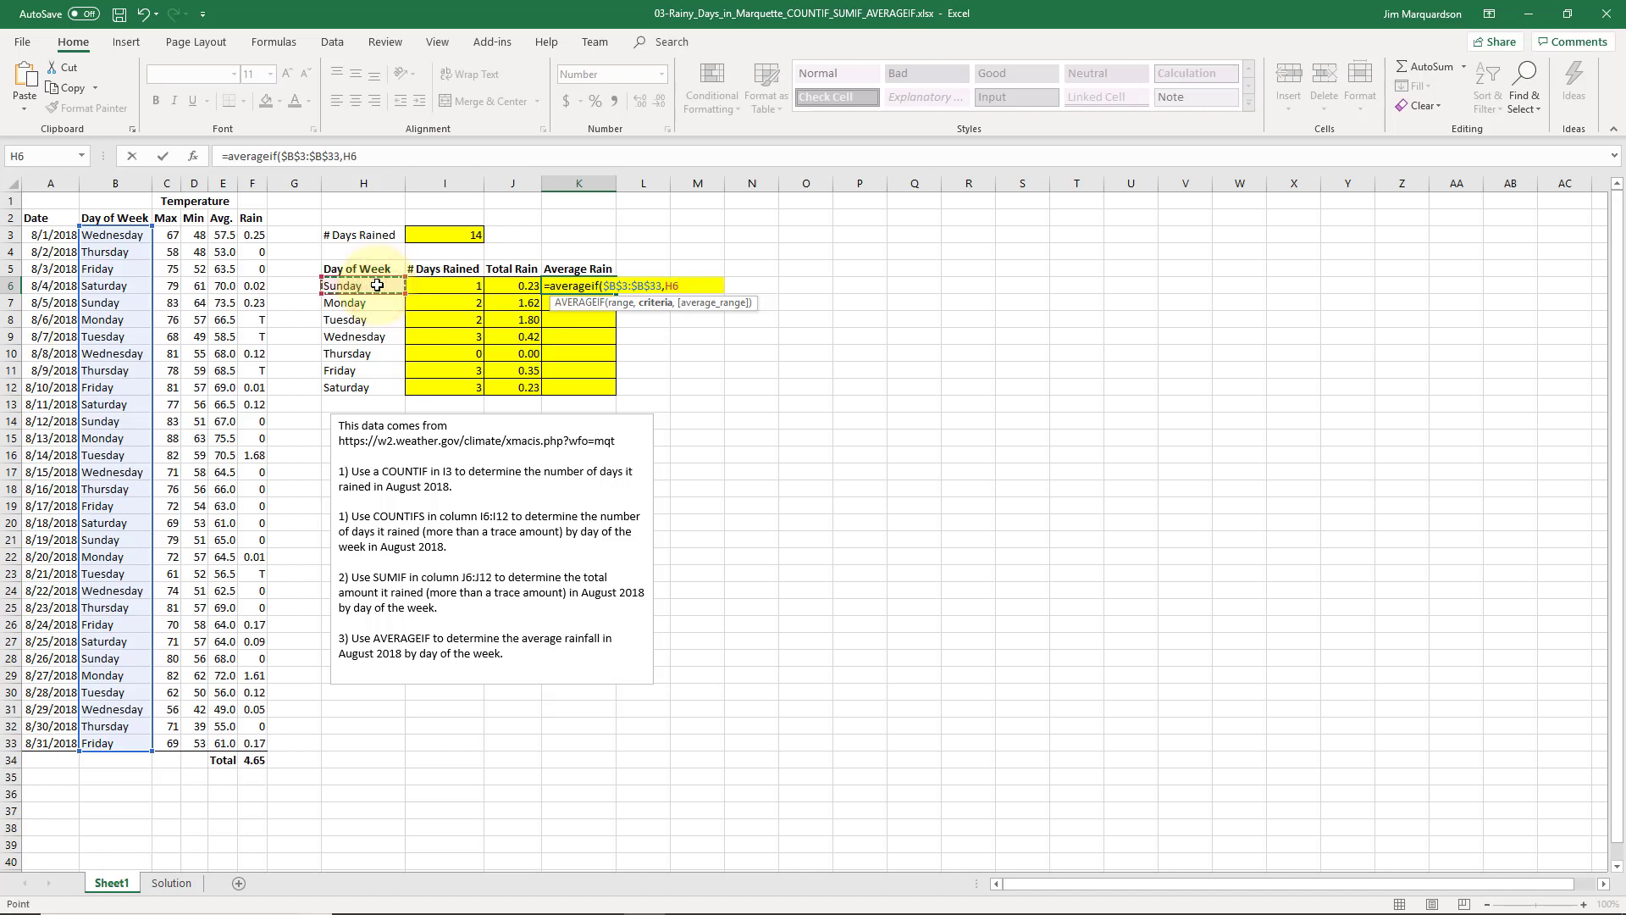
pyautogui.write(',')
pyautogui.moveTo(258, 231); pyautogui.dragTo(272, 712)
pyautogui.press('F4')
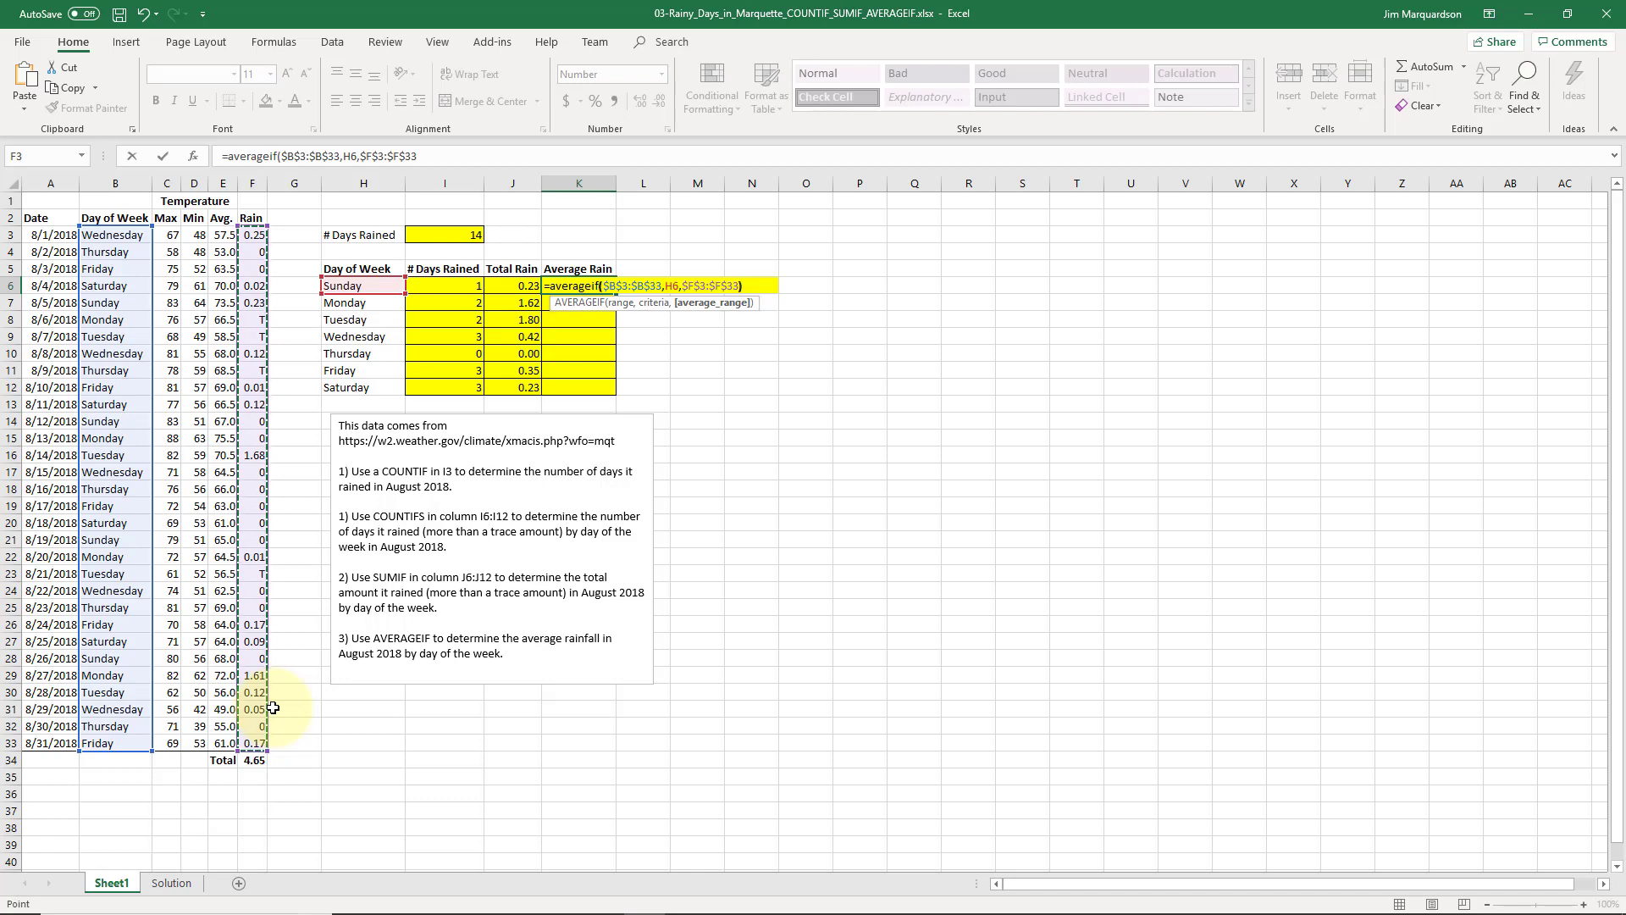
pyautogui.hotkey('ctrl', 'Return')
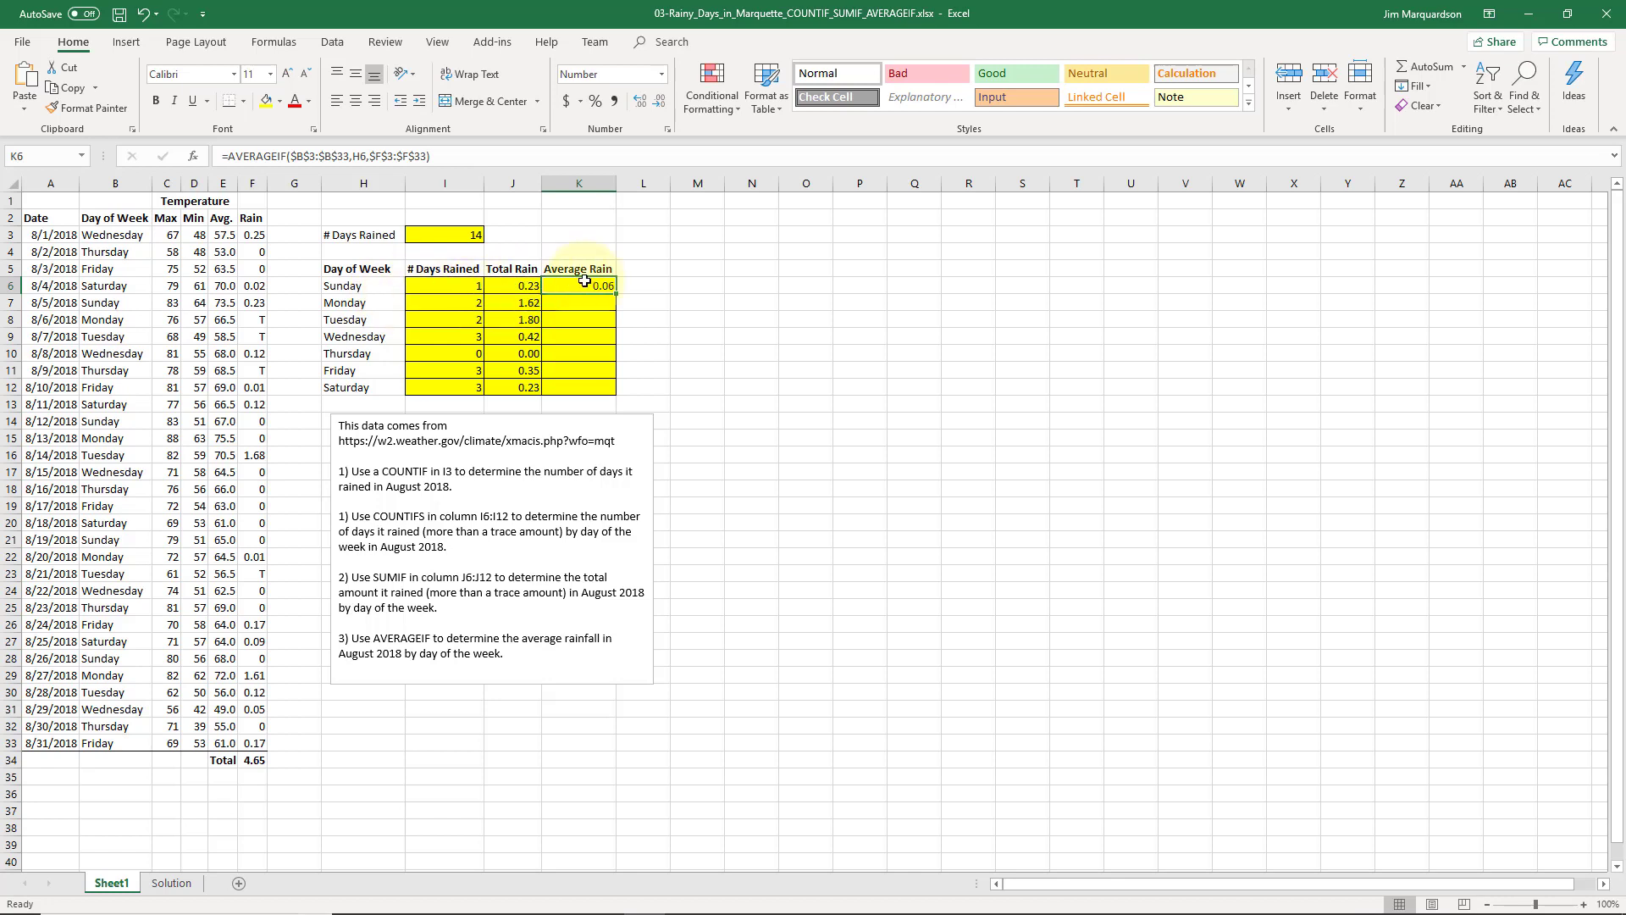
# - Fill K6's AVERAGEIF down to K12 for Sunday through Saturday averages
pyautogui.moveTo(619, 296); pyautogui.dragTo(623, 392)
pyautogui.click(684, 332)
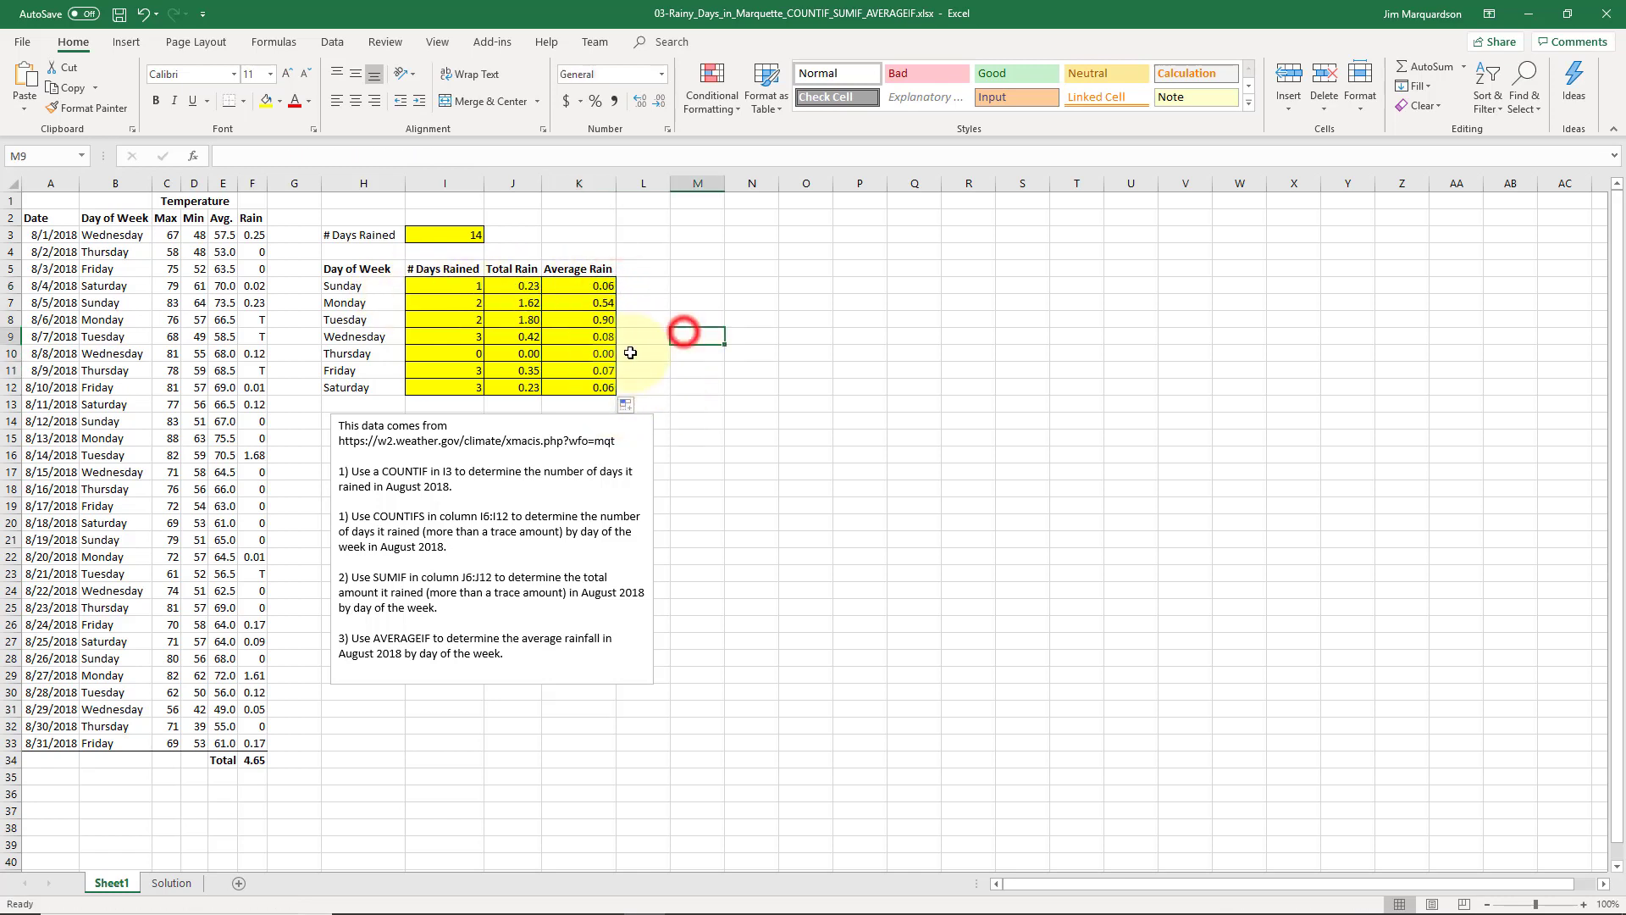
pyautogui.click(604, 373)
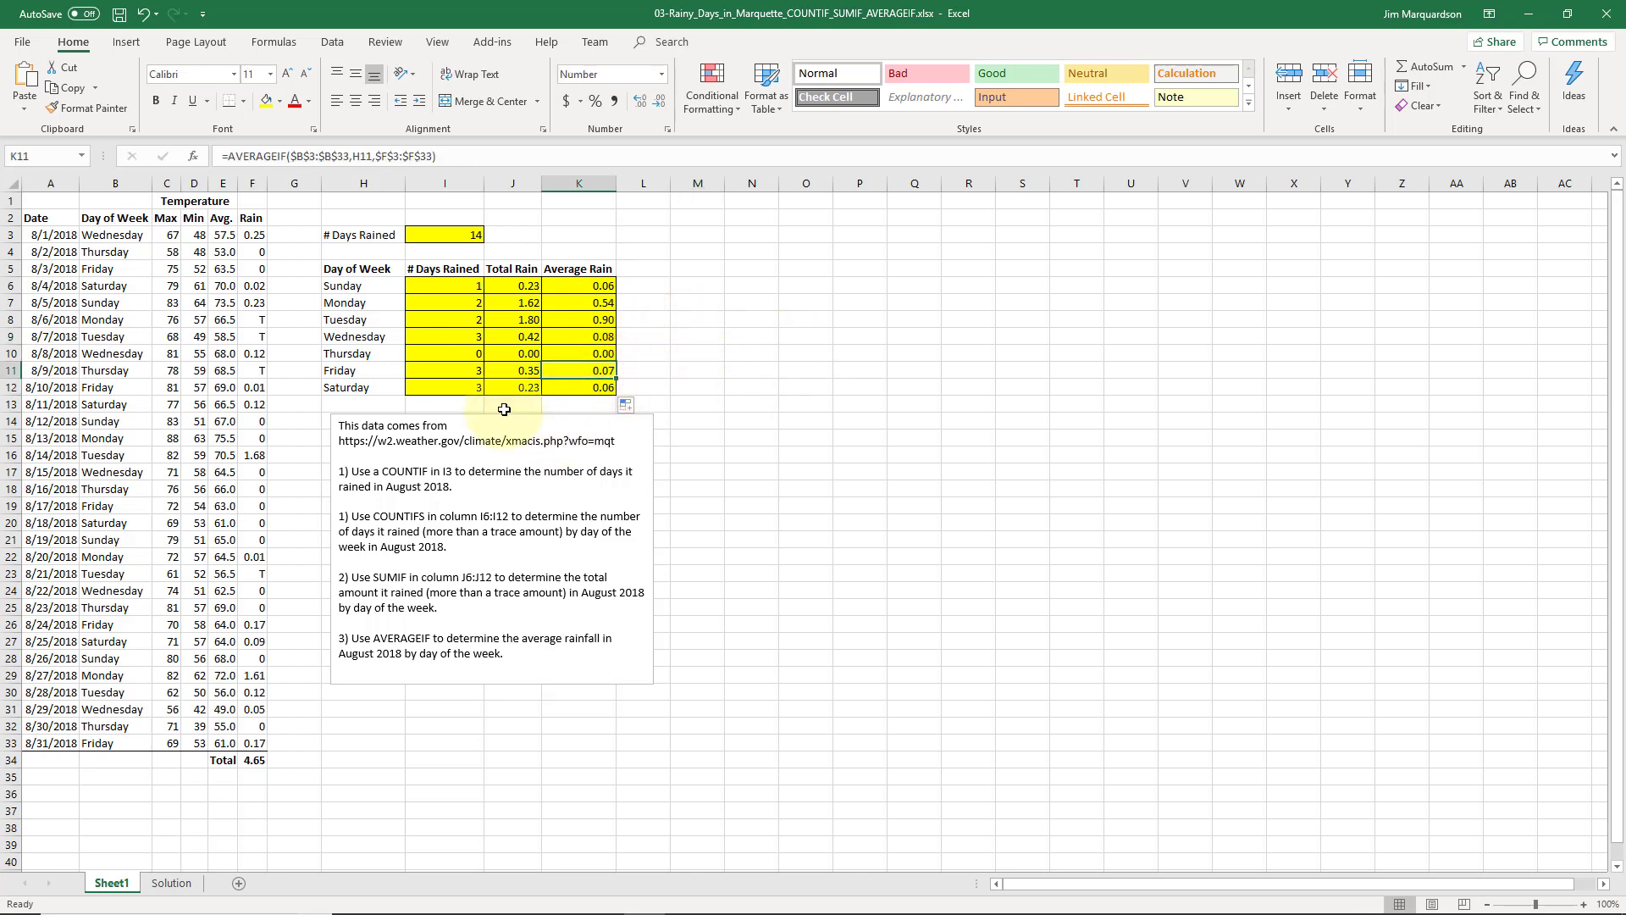
# - Inspect the day-name formulas in column B for the last days of August
pyautogui.click(122, 743)
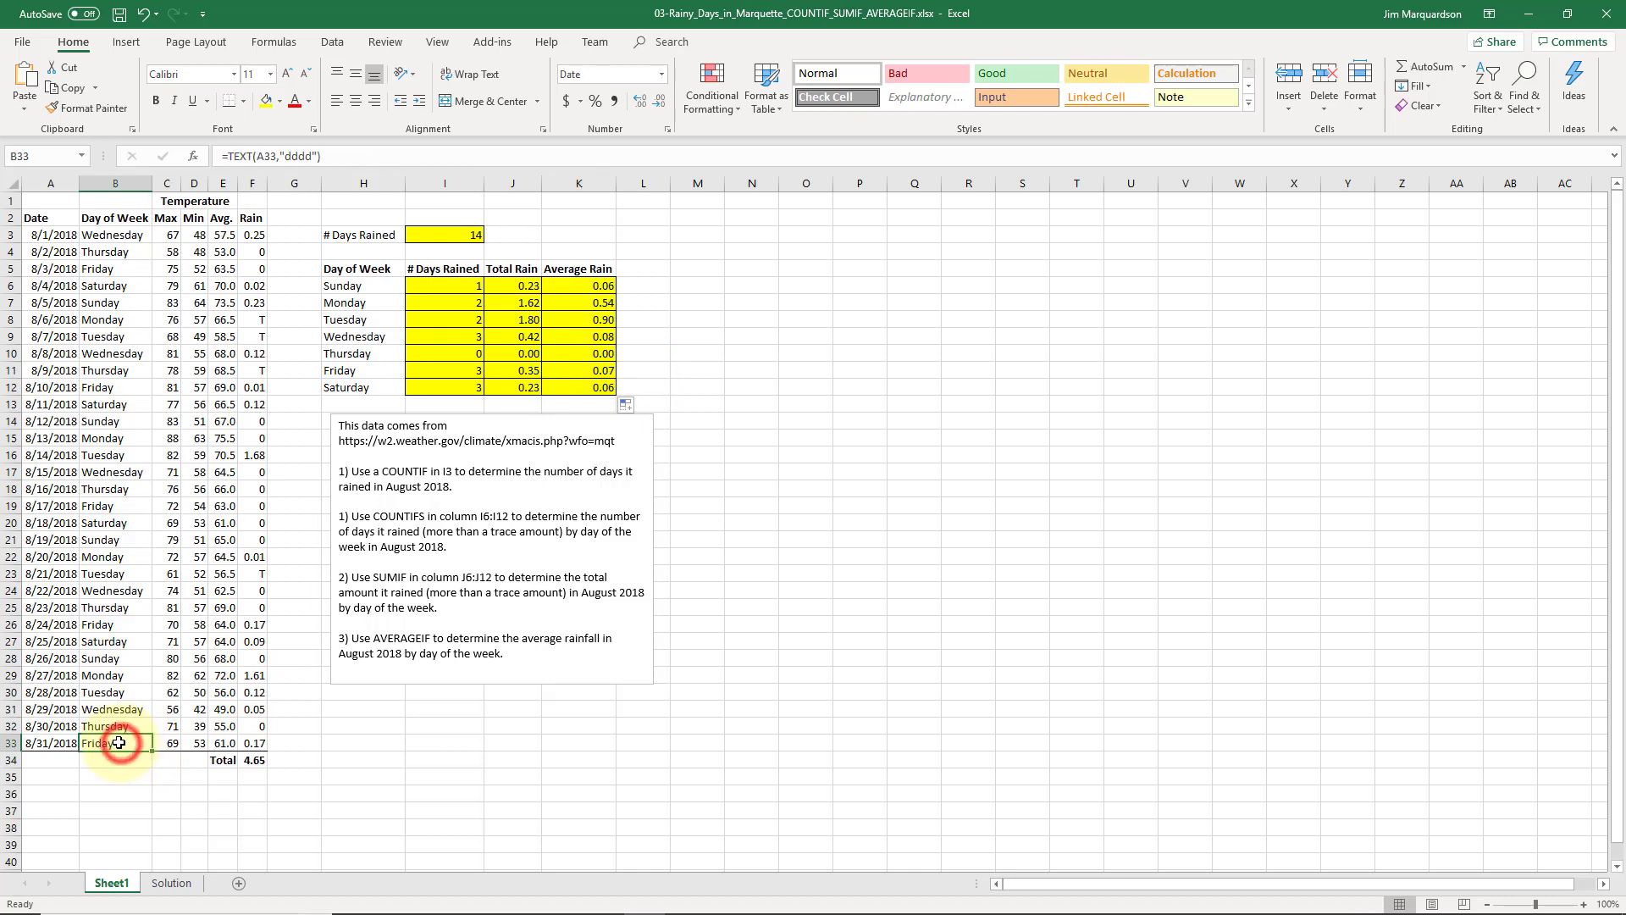
pyautogui.click(118, 709)
pyautogui.moveTo(117, 710); pyautogui.dragTo(118, 744)
pyautogui.click(666, 358)
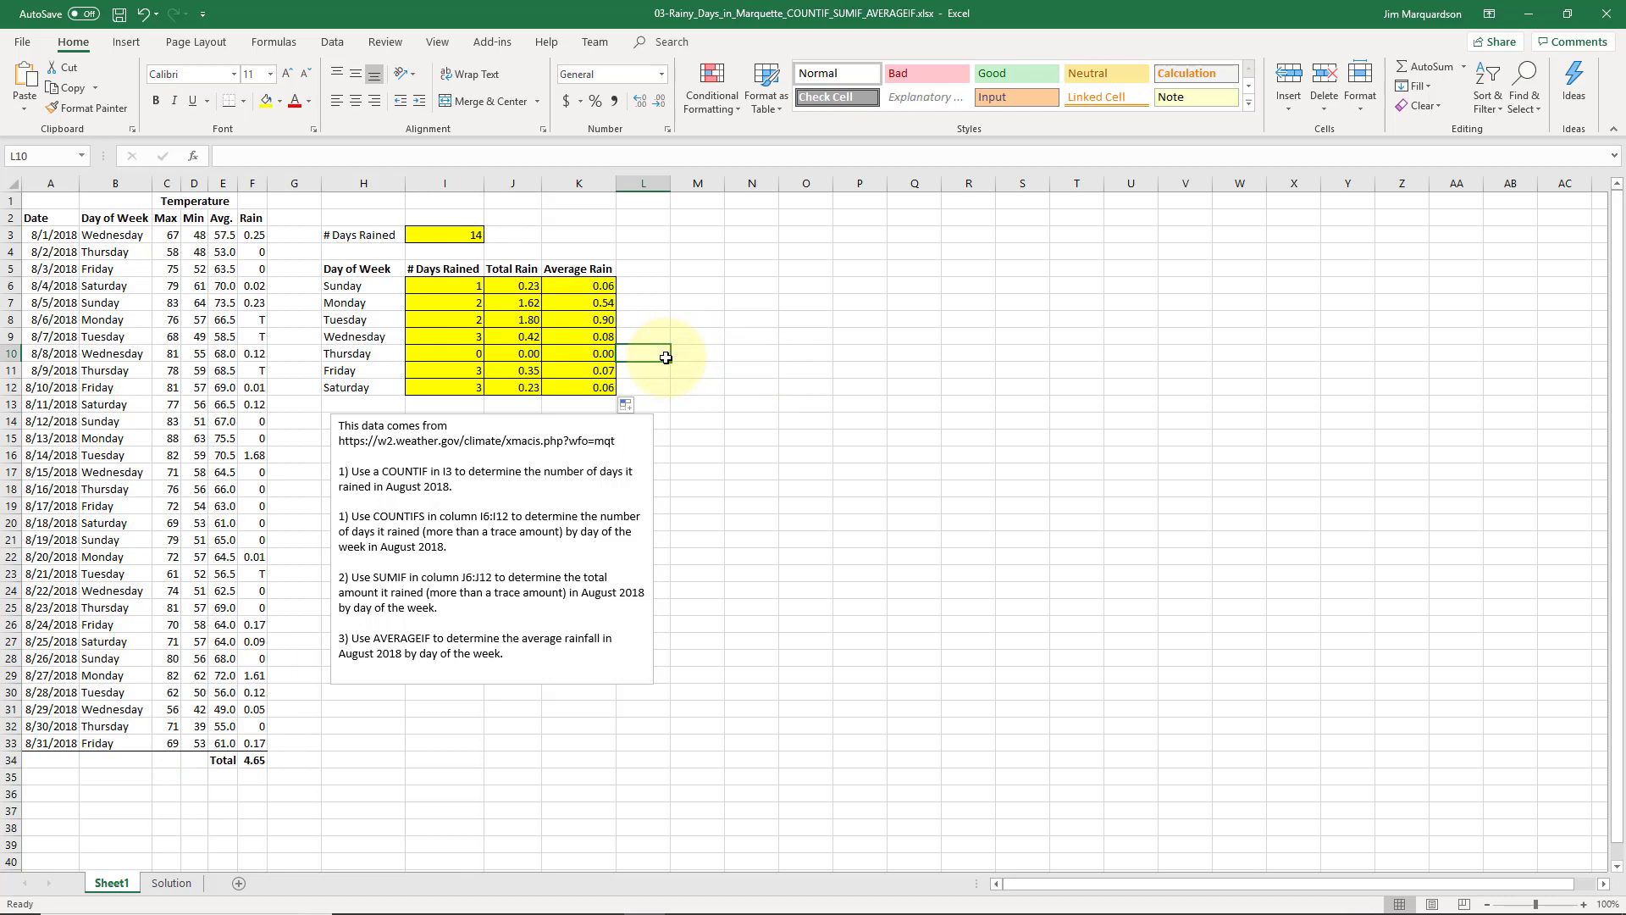
# - Review the count, total and average rain formulas, then return to cell A1
pyautogui.press('Left')
pyautogui.press('Left')
pyautogui.press('Down')
pyautogui.press('Down')
pyautogui.press('Right')
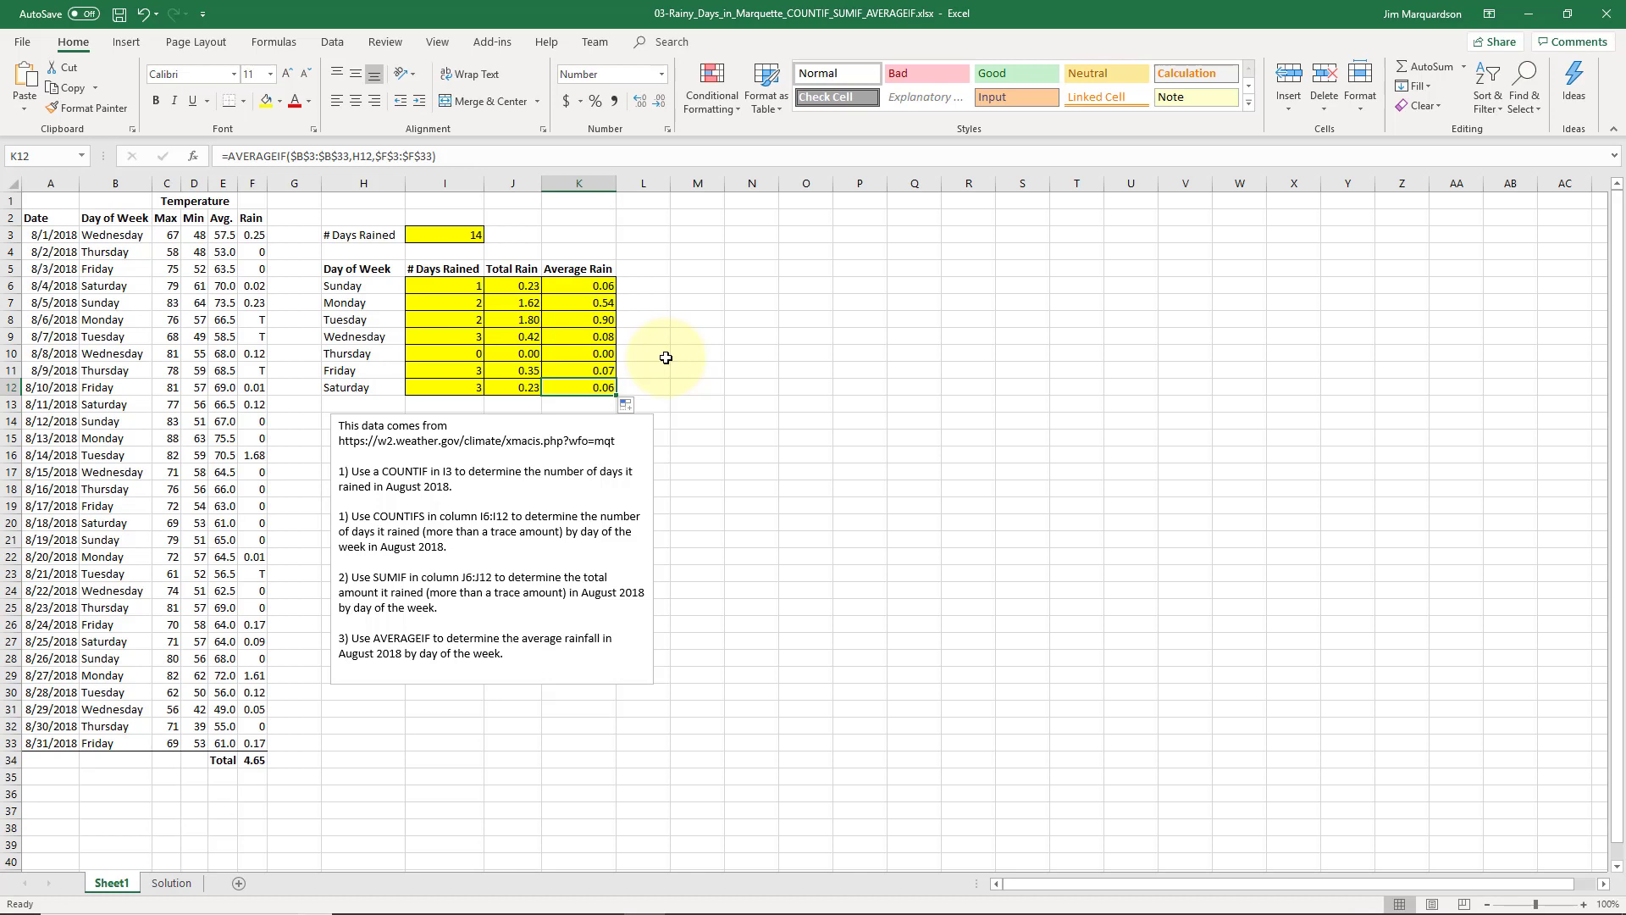
pyautogui.press('Up')
pyautogui.press('Up')
pyautogui.press('Up')
pyautogui.press('Up')
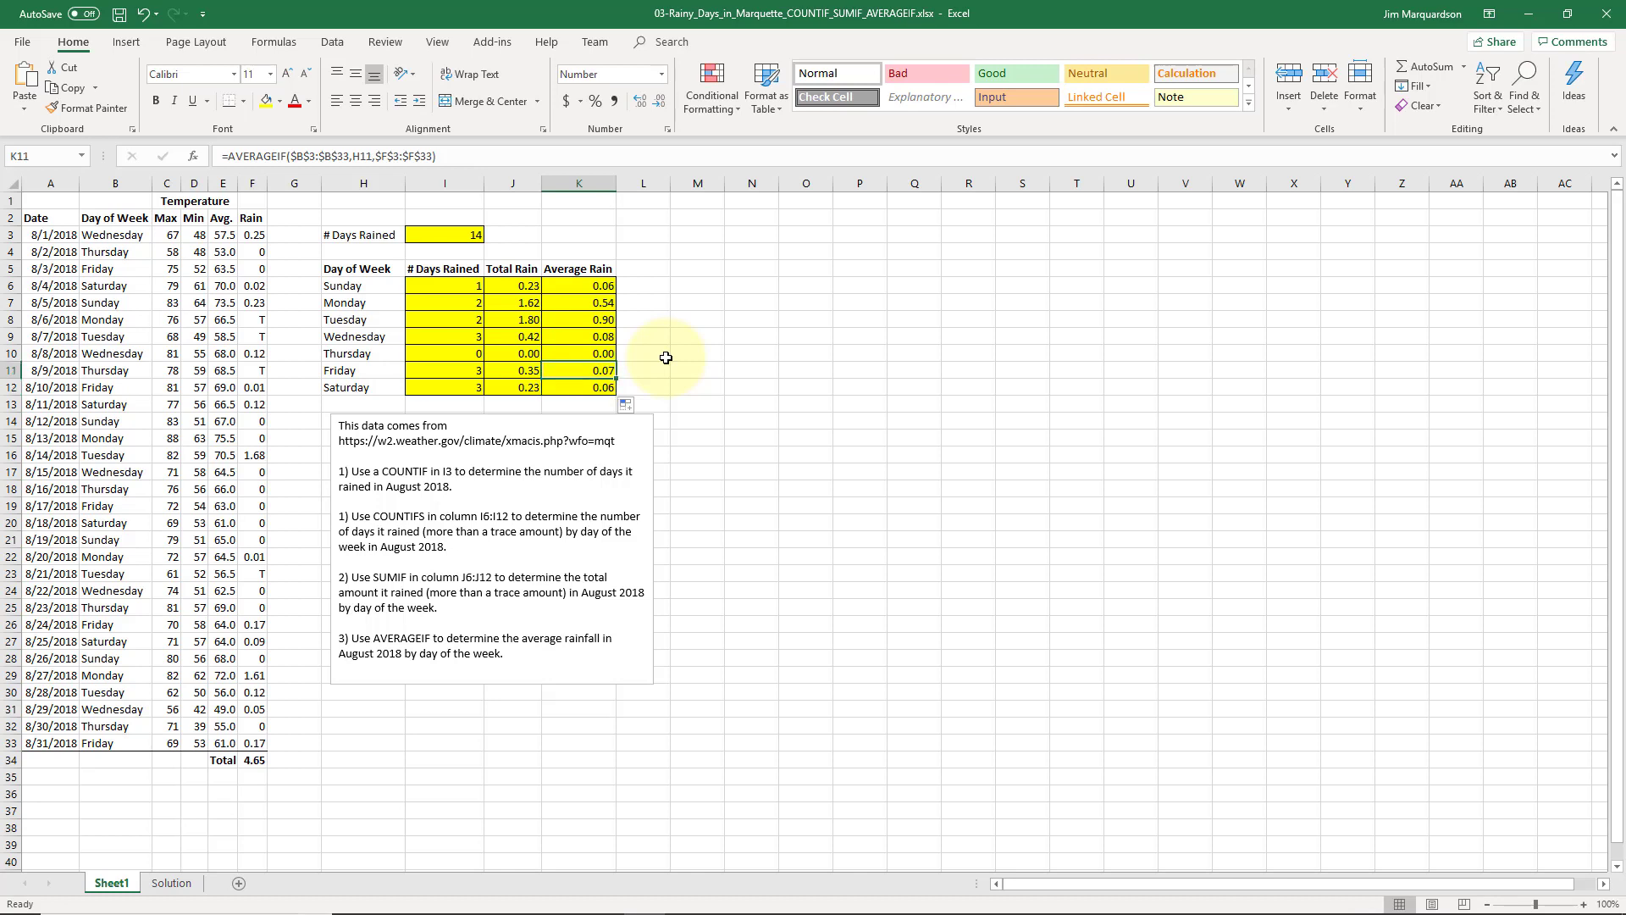
pyautogui.press('Up')
pyautogui.press('Up')
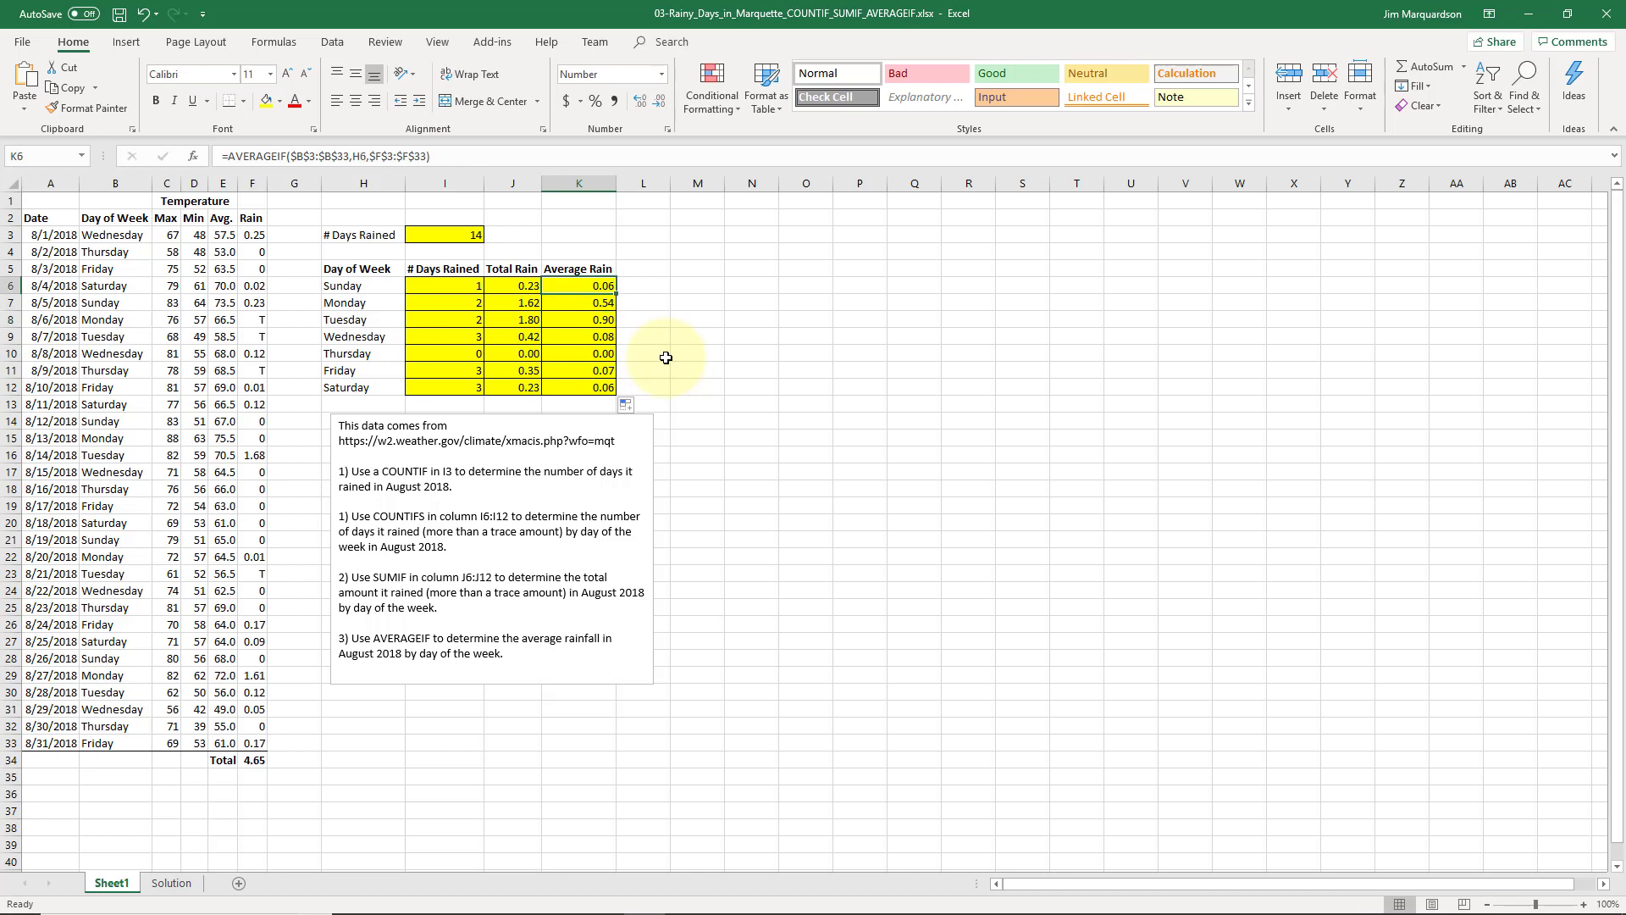
pyautogui.press('Down')
pyautogui.press('Down')
pyautogui.press('Down')
pyautogui.press('Down')
pyautogui.press('Left')
pyautogui.press('Left')
pyautogui.press('Right')
pyautogui.press('Right')
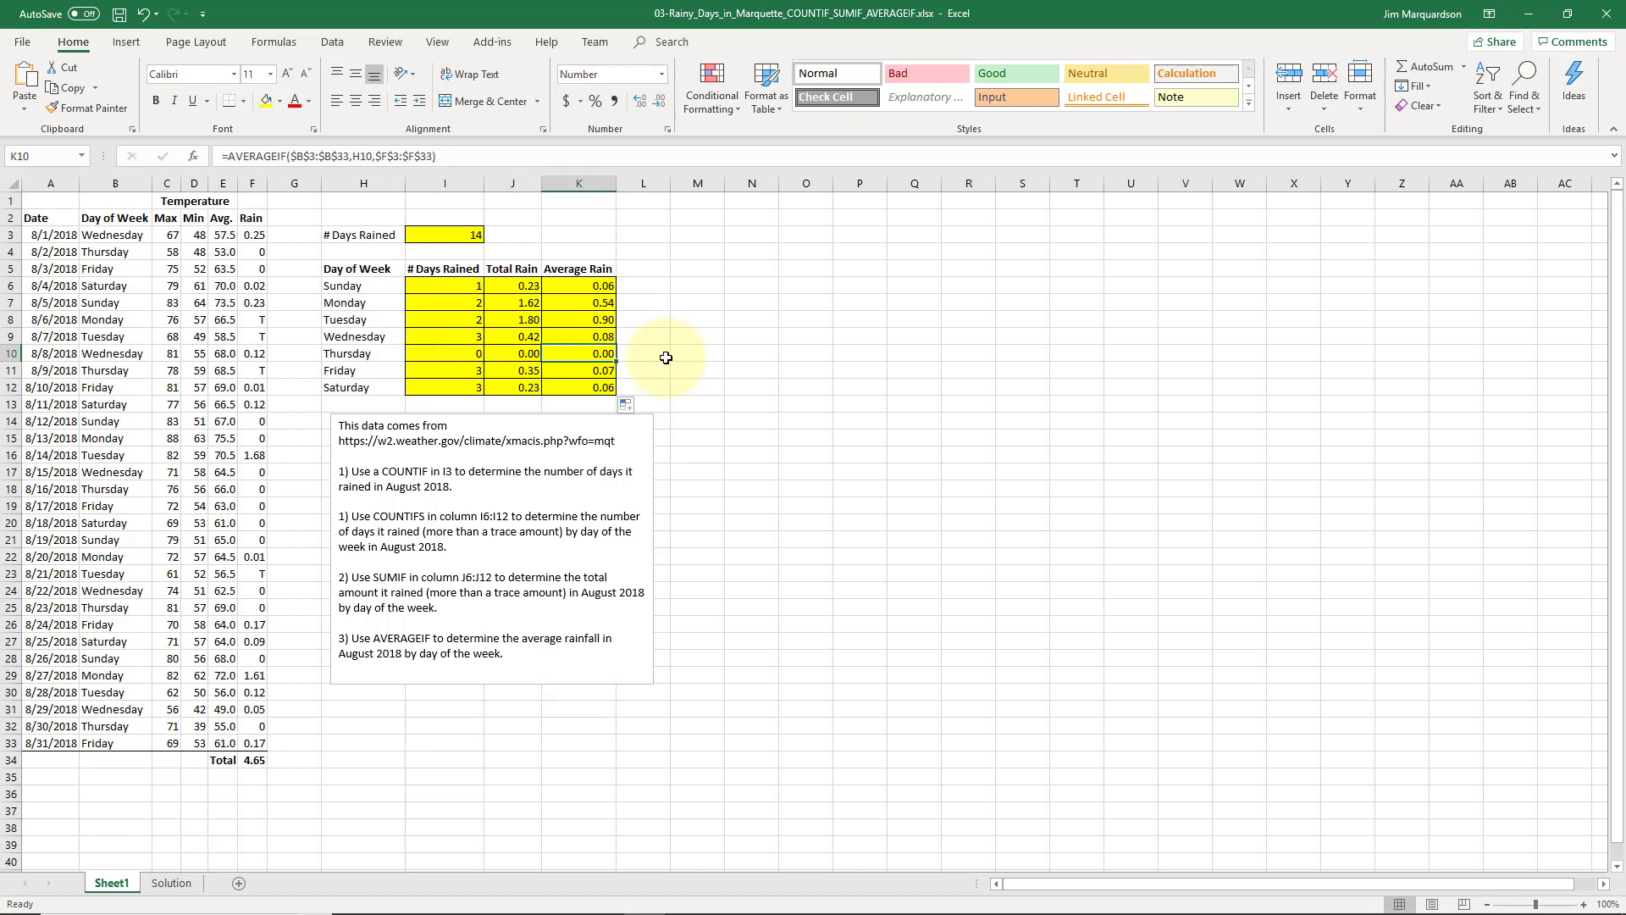
pyautogui.click(72, 206)
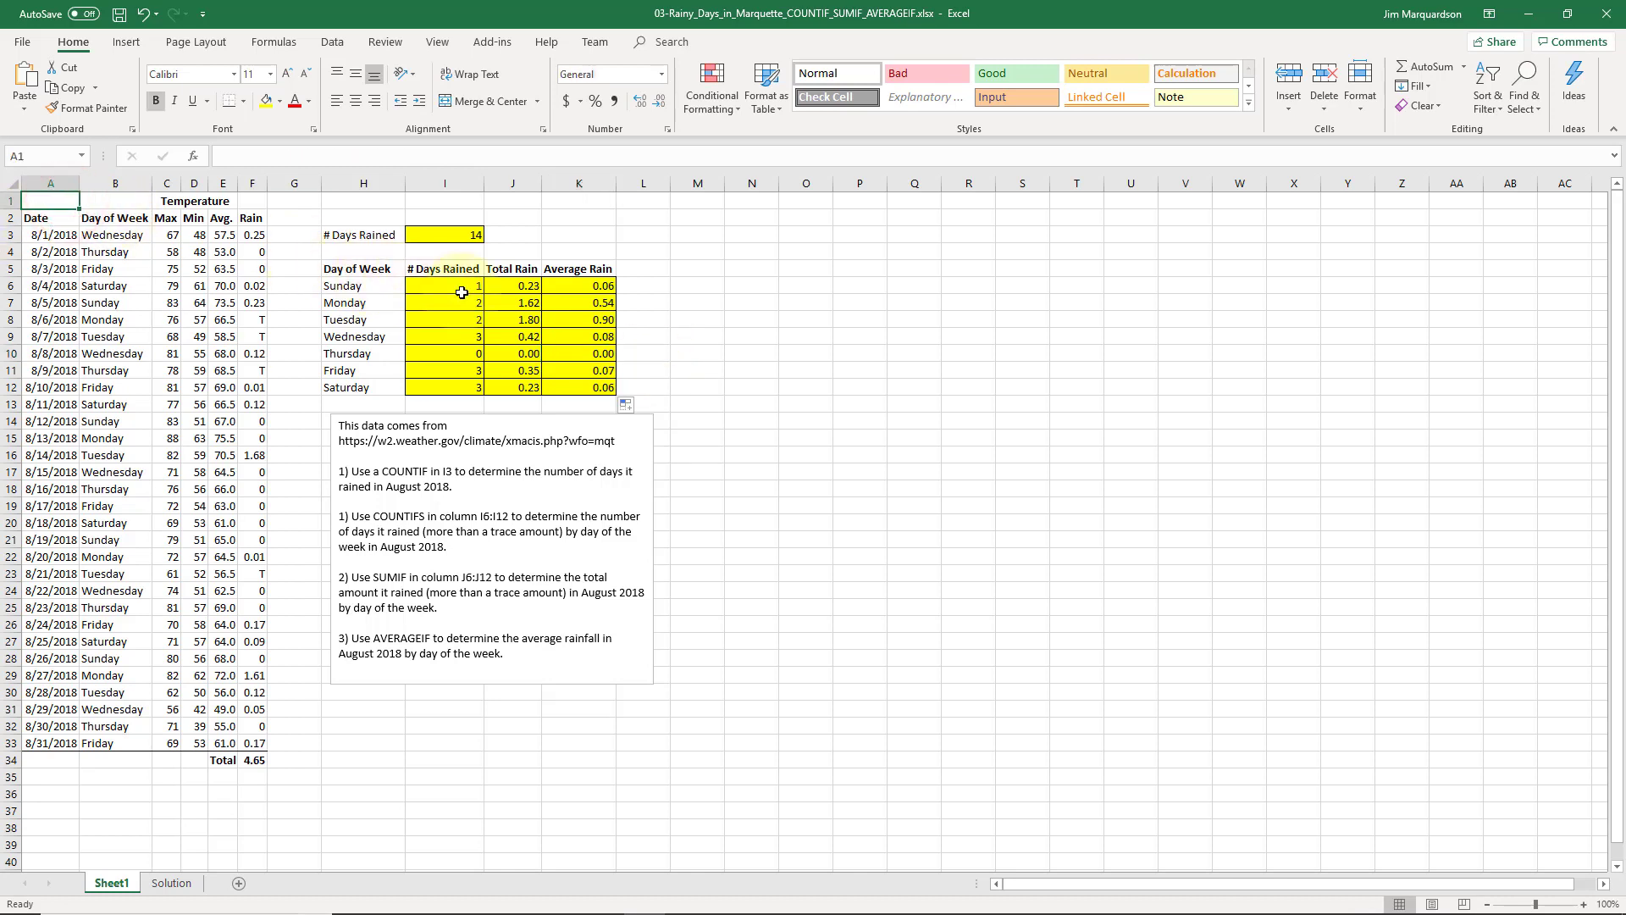